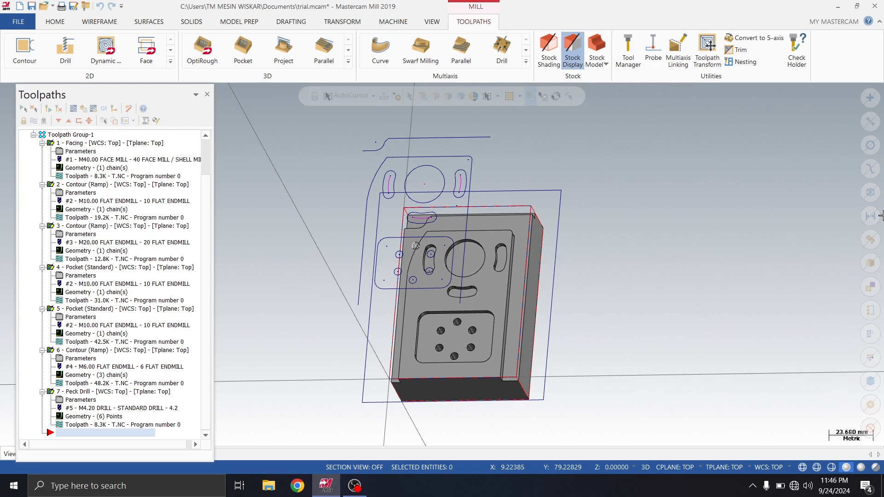
# Step: Show the machined part in the isometric WCS view
pyautogui.scroll(2, 206, 233)
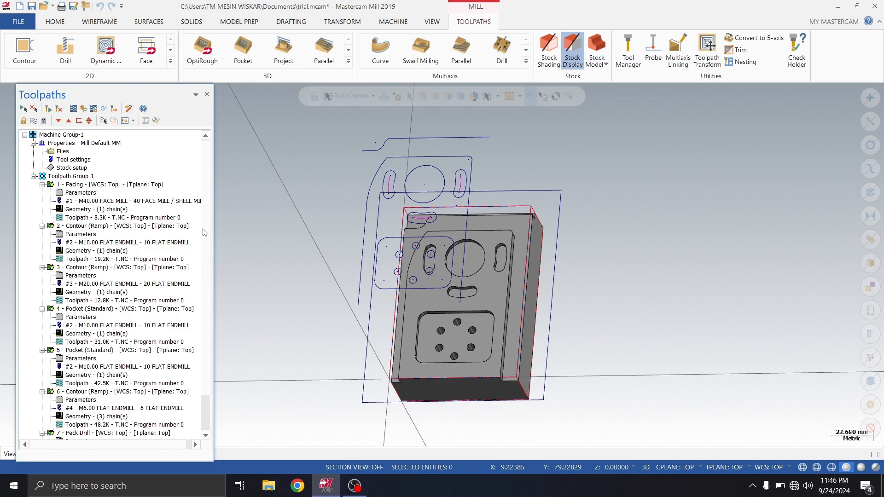
pyautogui.rightClick(598, 216)
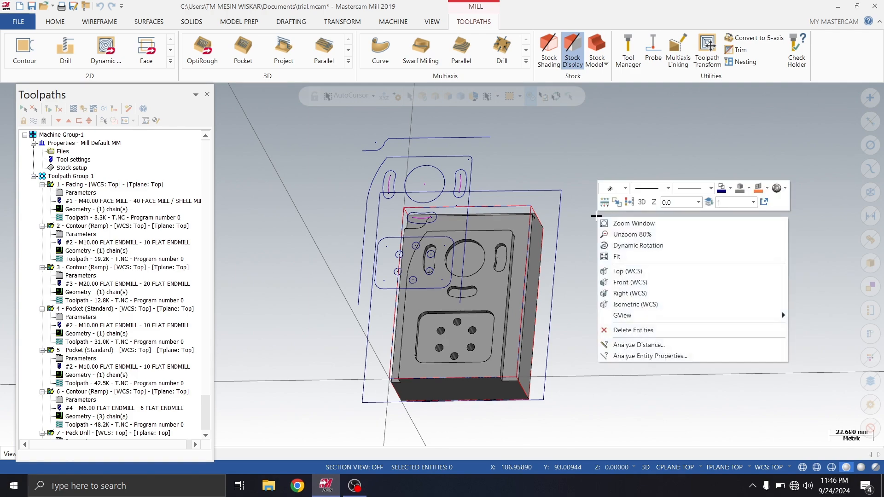
pyautogui.click(643, 304)
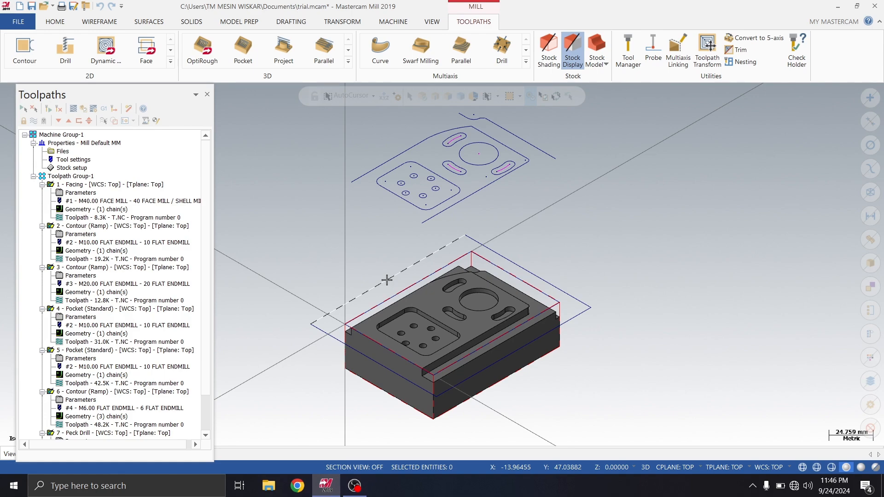
# Step: Add a new toolpath group inside the machine group, after the existing group of seven operations
pyautogui.scroll(-2, 213, 227)
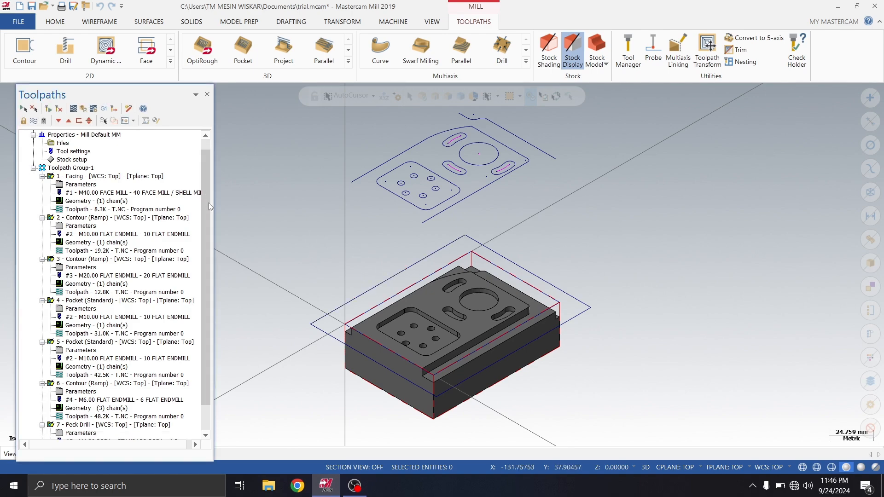
pyautogui.scroll(2, 127, 186)
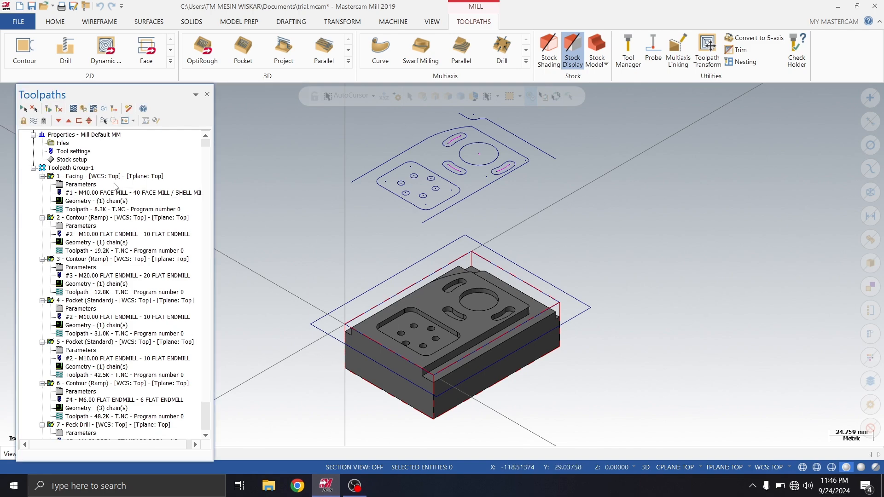
pyautogui.rightClick(91, 171)
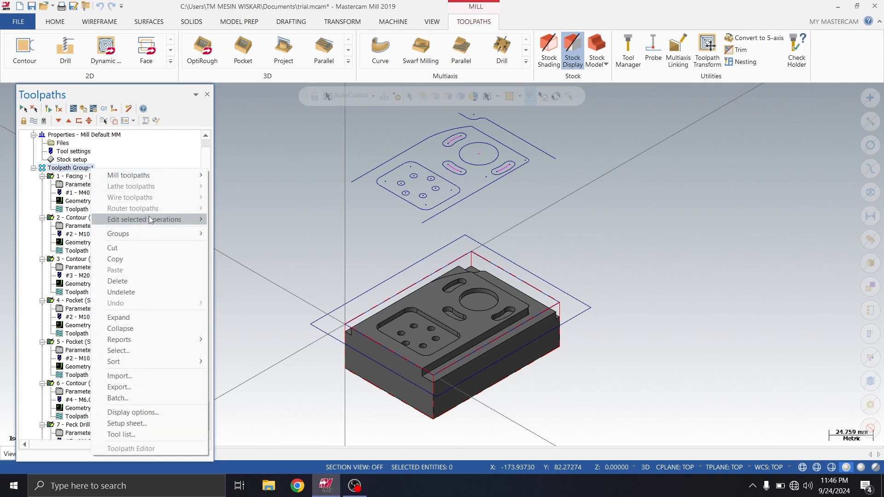
pyautogui.moveTo(173, 233)
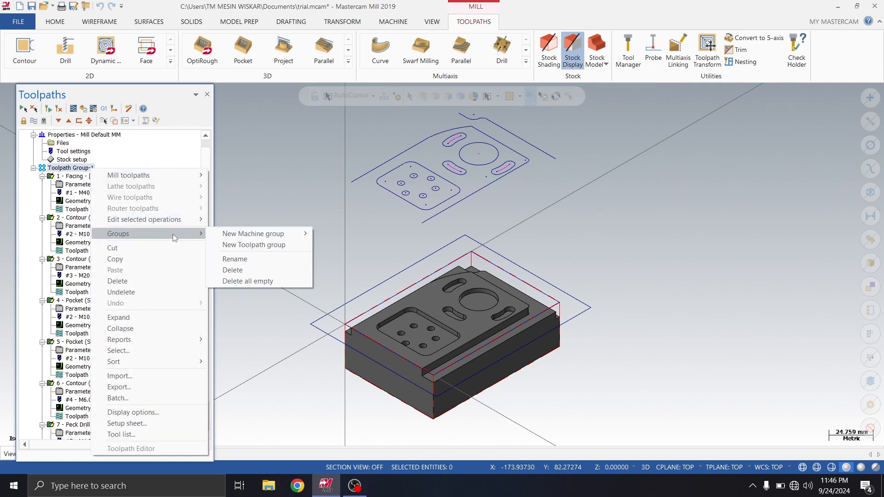
pyautogui.click(239, 249)
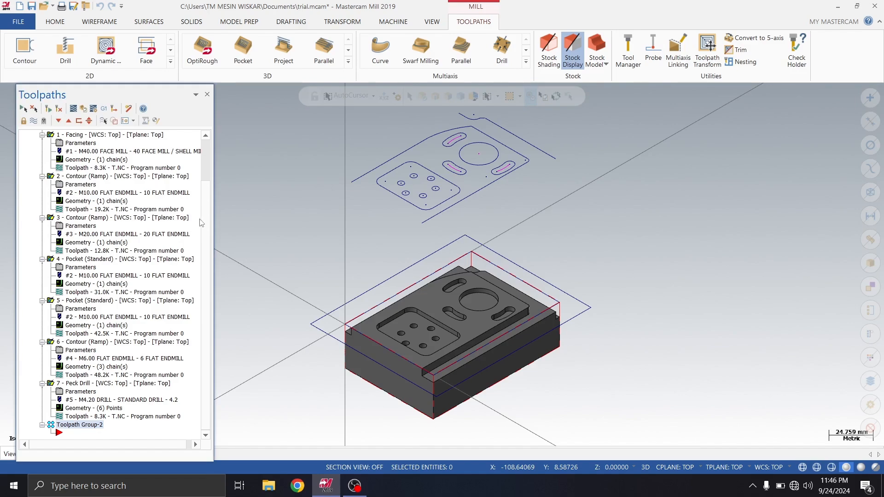
pyautogui.moveTo(207, 189); pyautogui.dragTo(200, 147)
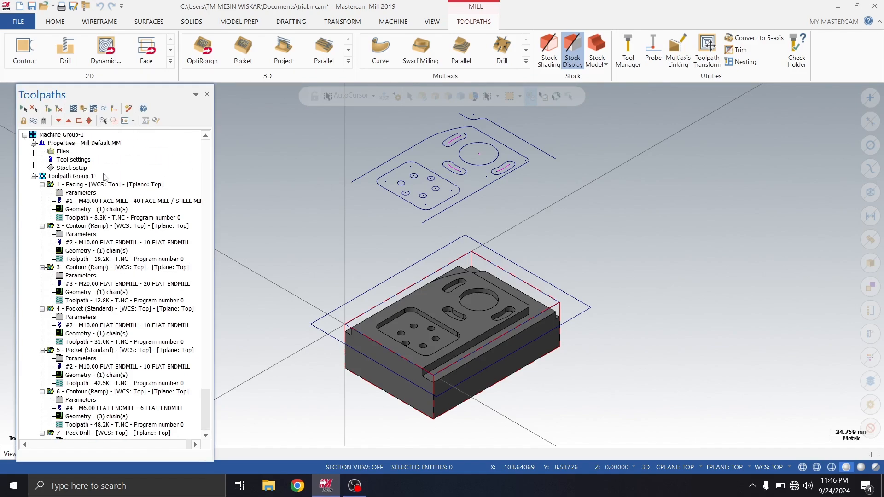
pyautogui.click(94, 178)
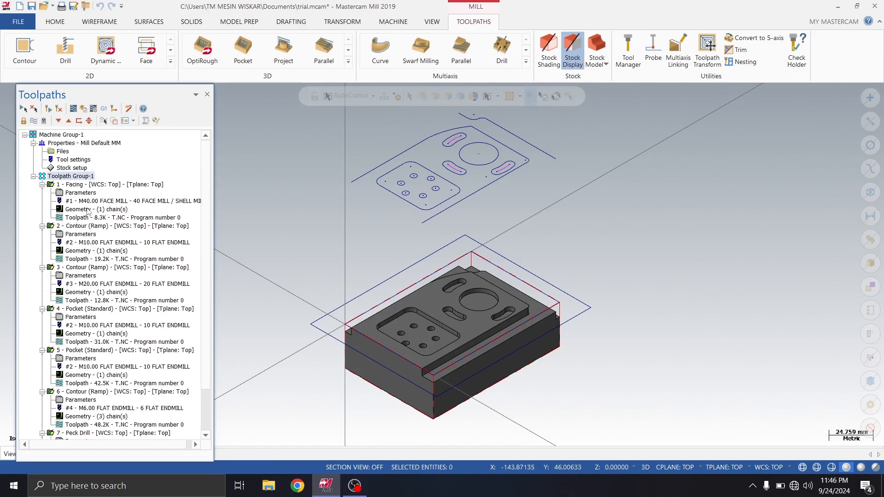
pyautogui.rightClick(92, 178)
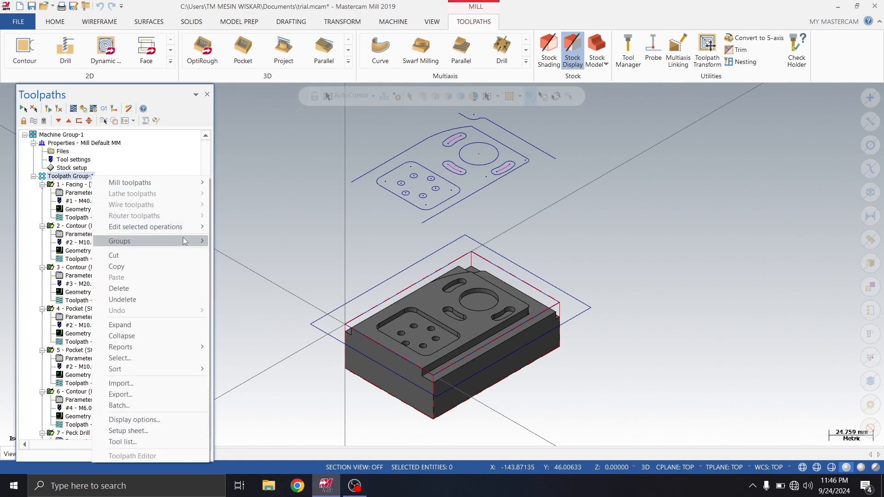
pyautogui.moveTo(184, 242)
pyautogui.click(244, 267)
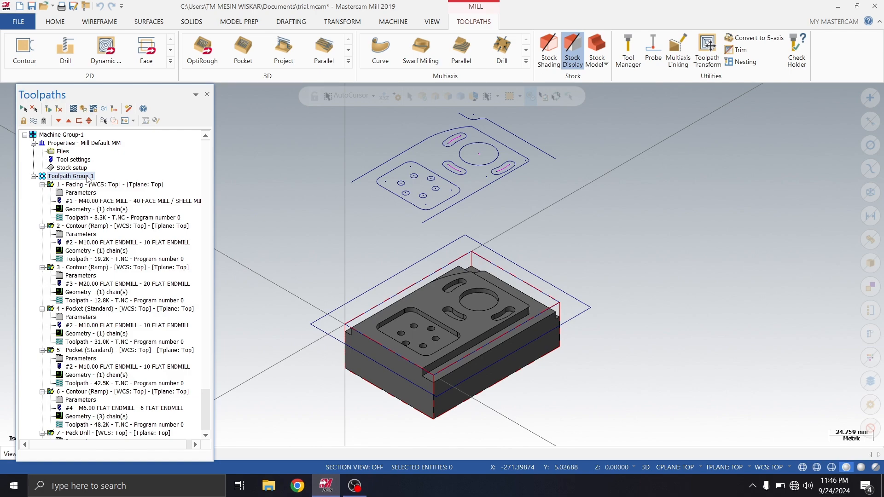
pyautogui.rightClick(88, 179)
pyautogui.moveTo(154, 242)
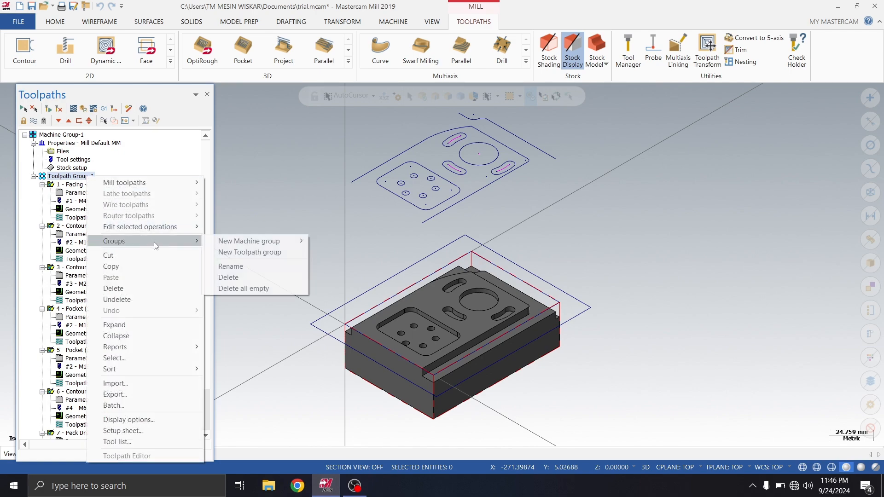
pyautogui.click(231, 266)
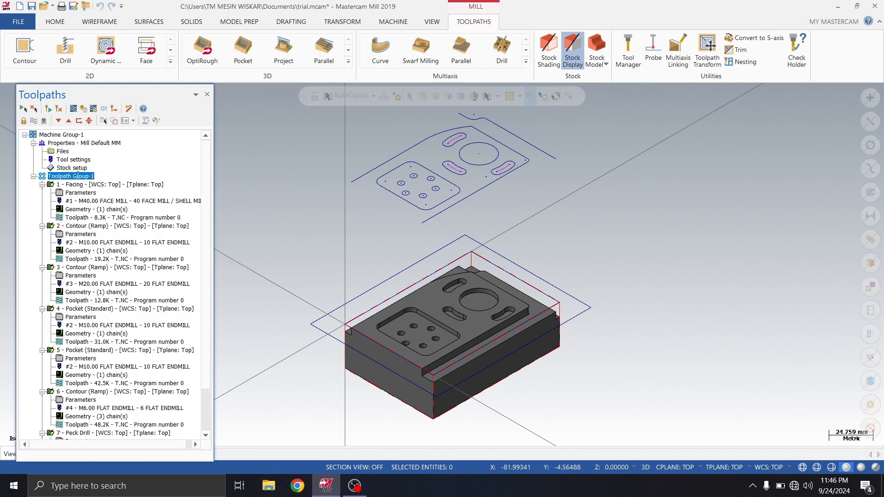
pyautogui.click(78, 176)
pyautogui.write('R')
pyautogui.press('BackSpace')
pyautogui.click(236, 126)
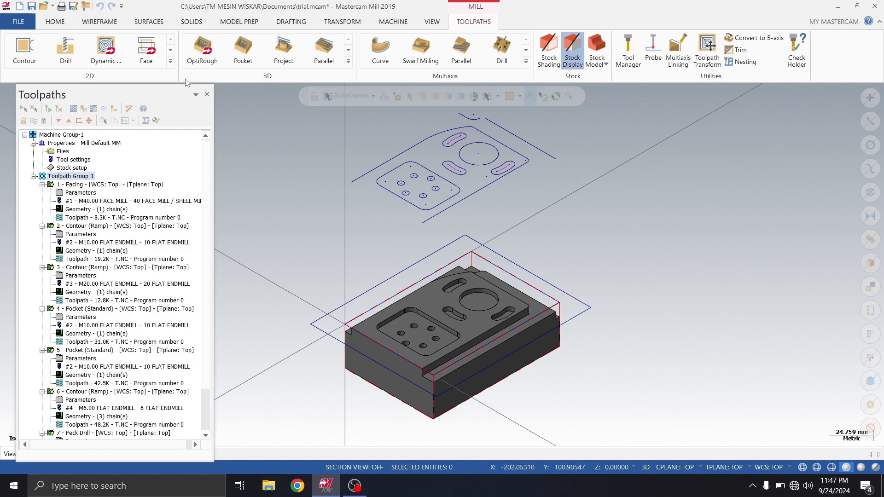
# Step: Rename the toolpath group that contains the seven existing operations as ROUGHING
pyautogui.rightClick(90, 178)
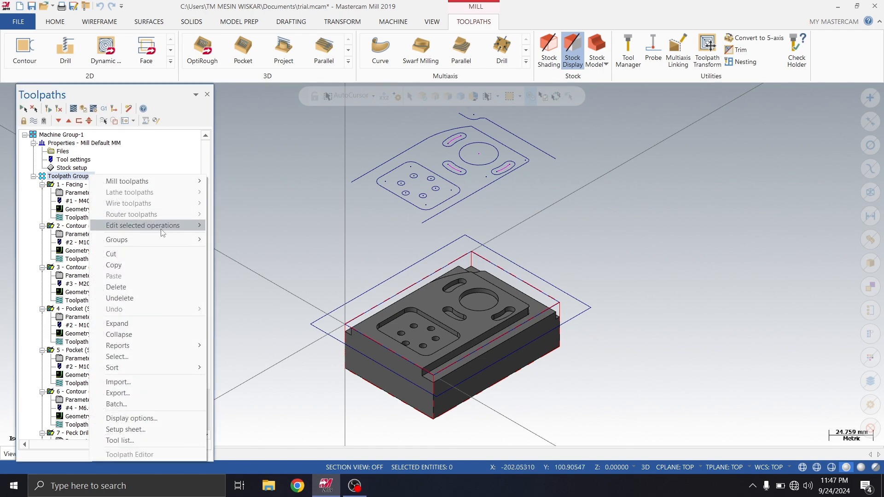
pyautogui.moveTo(175, 239)
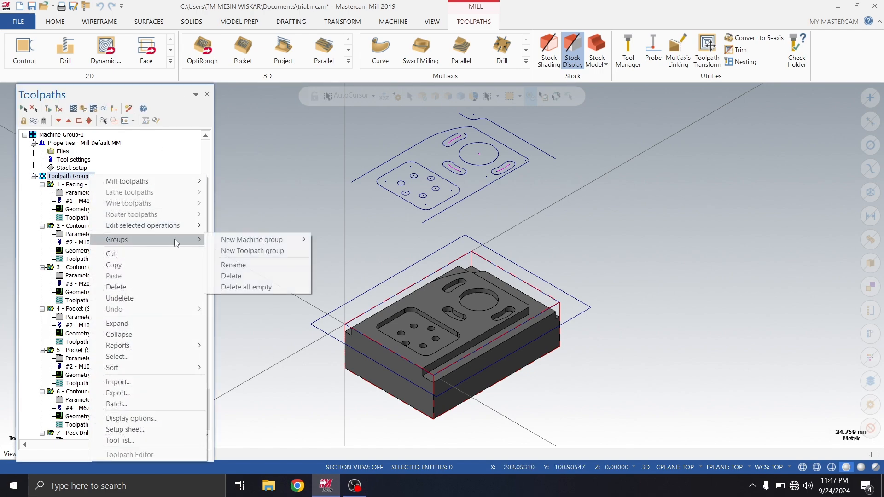
pyautogui.click(256, 266)
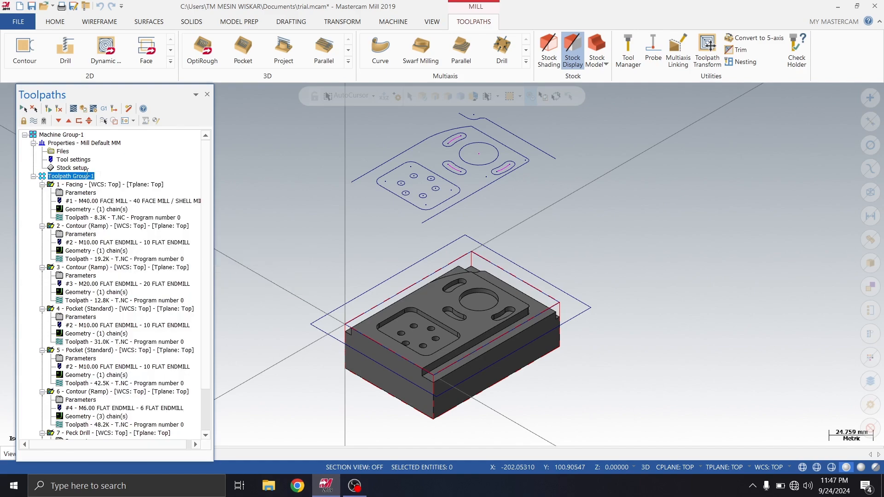
pyautogui.write('ROUGHING')
pyautogui.press('Return')
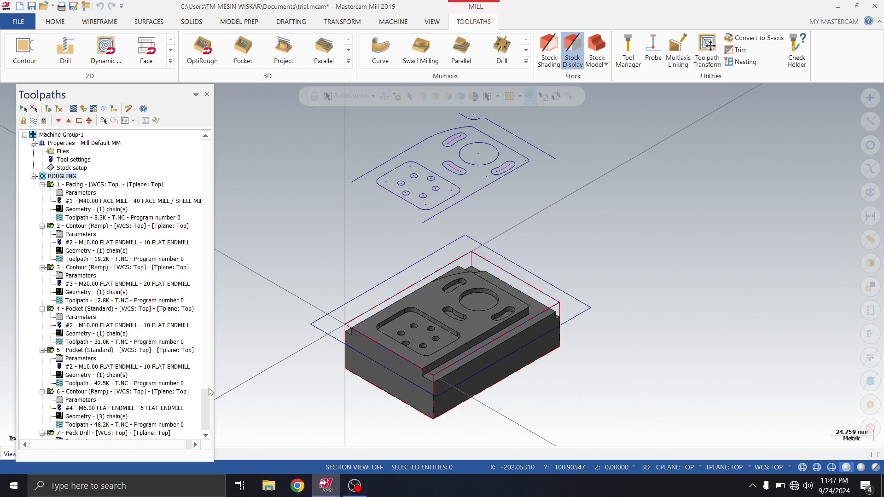
# Step: Rename the empty Toolpath Group-2 below the peck drill operation as FINISHING LANTAI
pyautogui.scroll(-2, 200, 425)
pyautogui.click(201, 425)
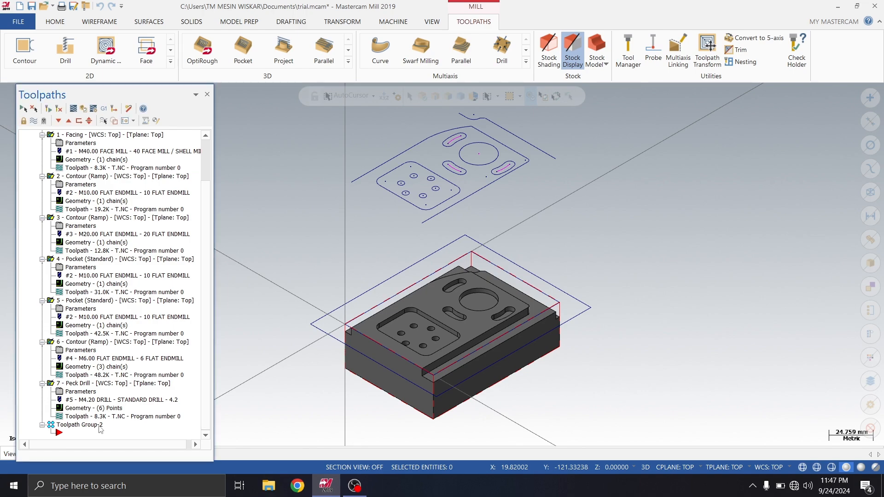
pyautogui.rightClick(100, 426)
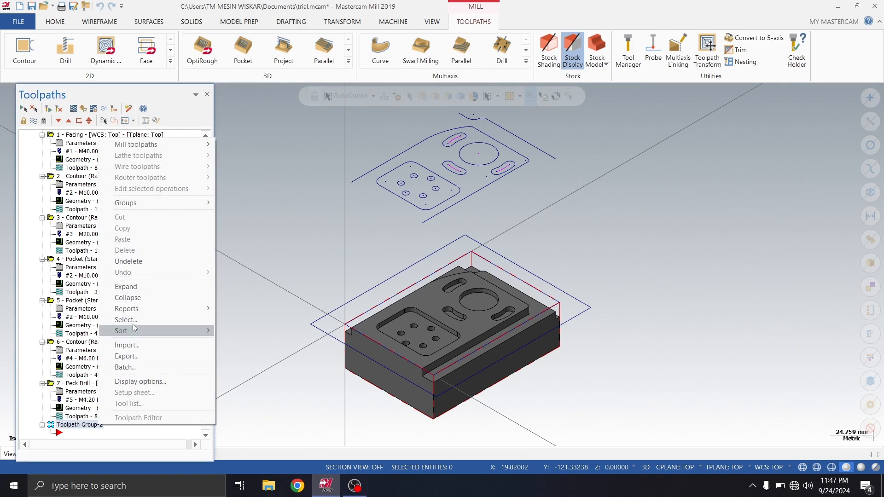
pyautogui.moveTo(138, 203)
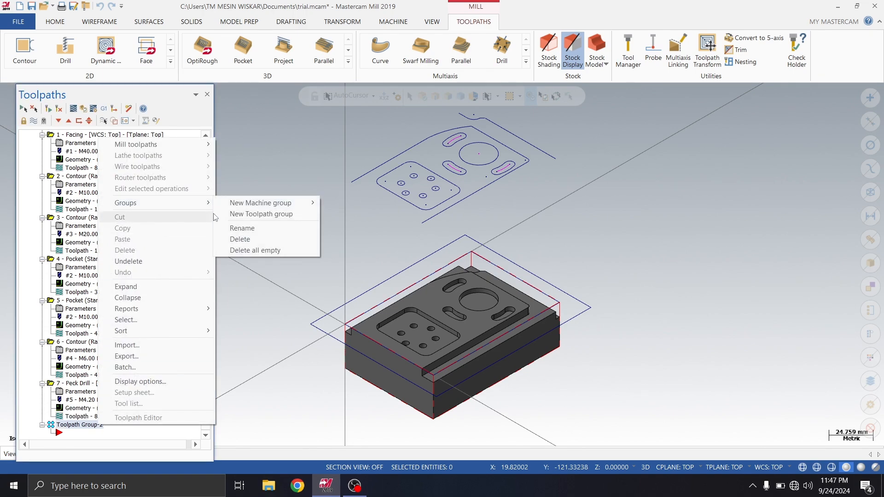
pyautogui.click(240, 227)
pyautogui.write('F')
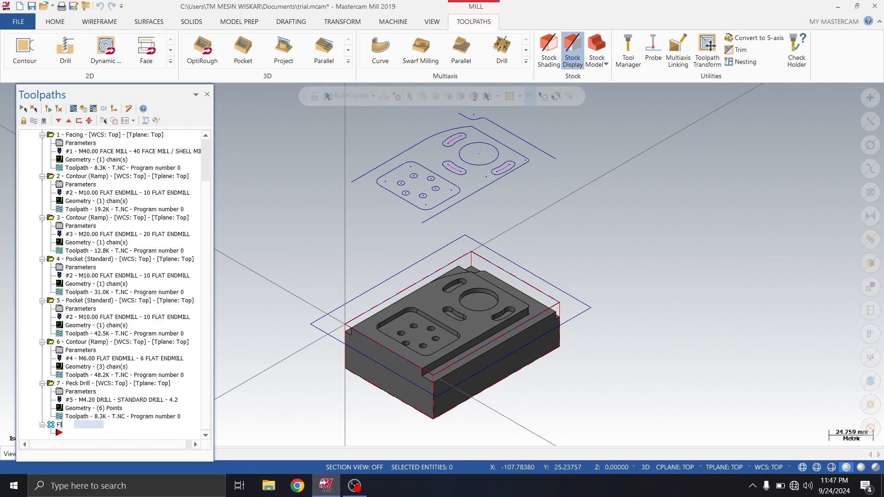
pyautogui.write('INISHING LANTAI')
pyautogui.press('Return')
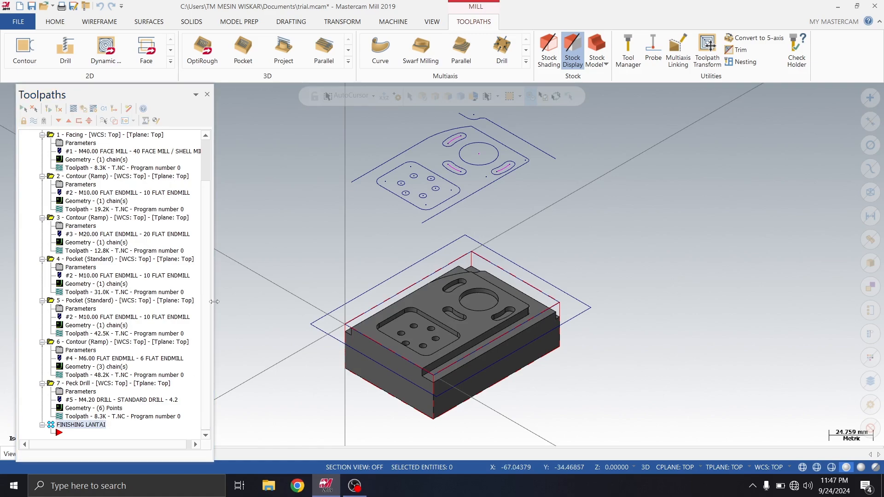
# Step: Create another new toolpath group from the ROUGHING group, with its operations selected
pyautogui.moveTo(205, 310); pyautogui.dragTo(201, 270)
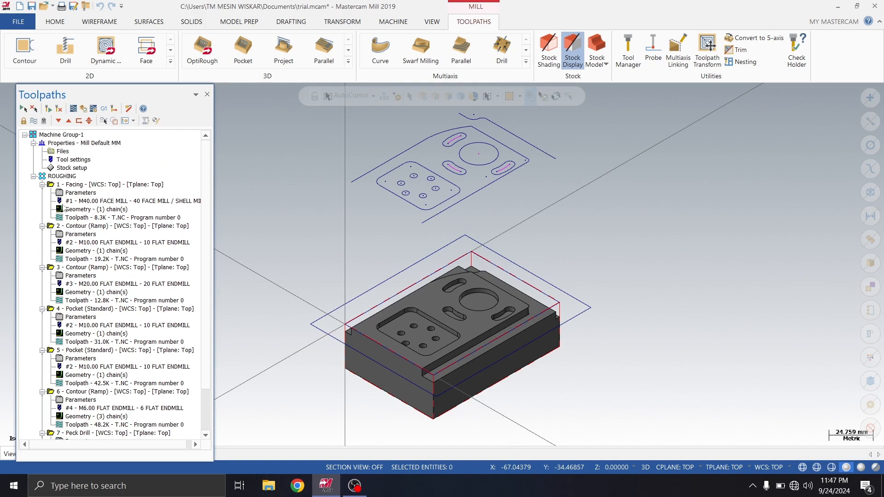
pyautogui.click(66, 178)
pyautogui.click(73, 109)
pyautogui.rightClick(72, 178)
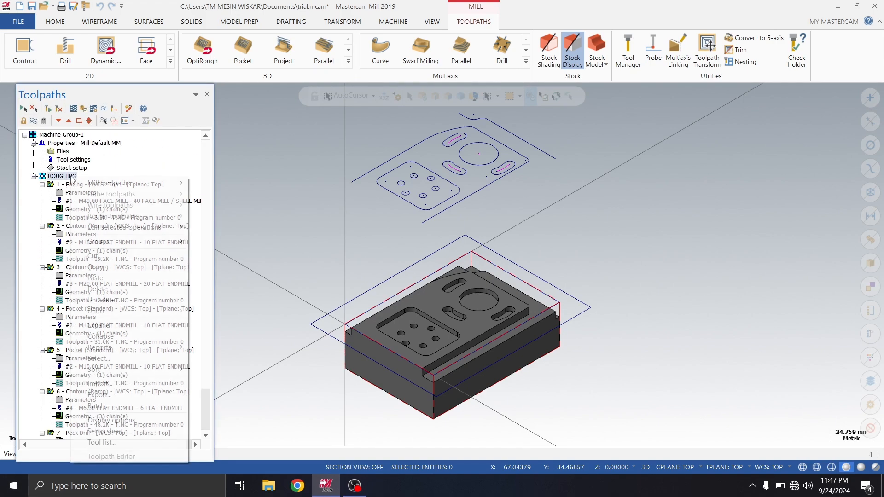
pyautogui.moveTo(165, 245)
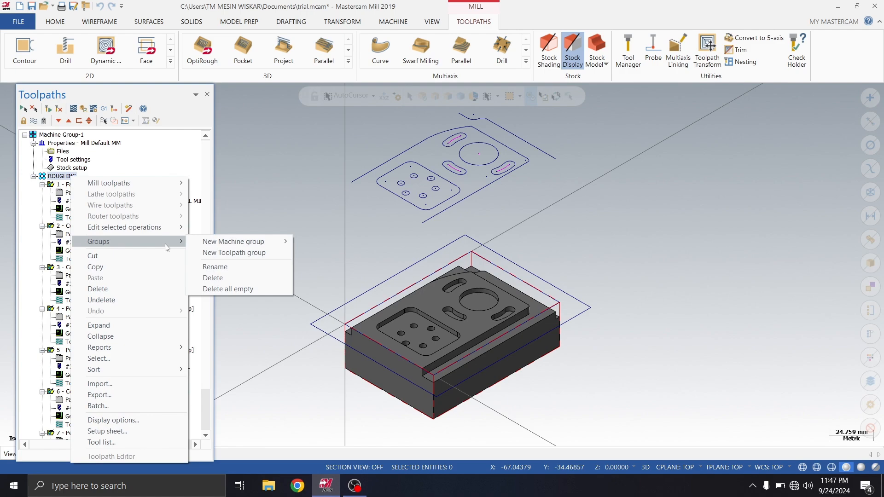
pyautogui.click(226, 254)
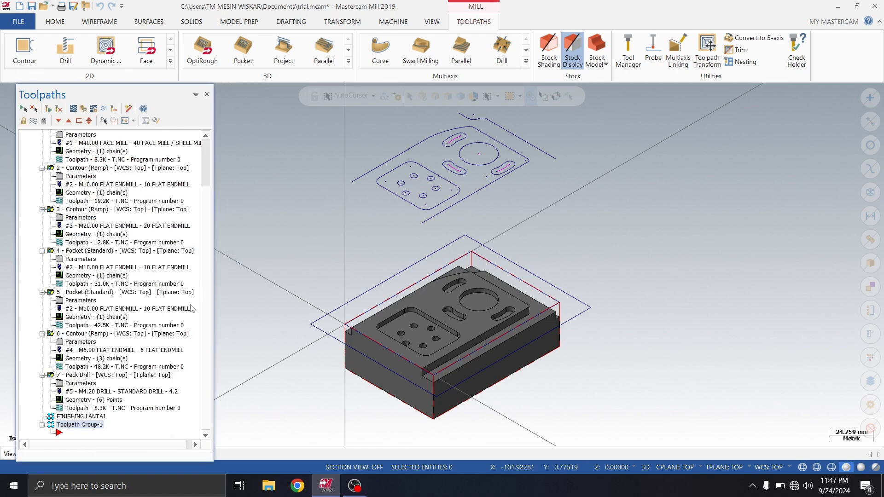
pyautogui.rightClick(93, 428)
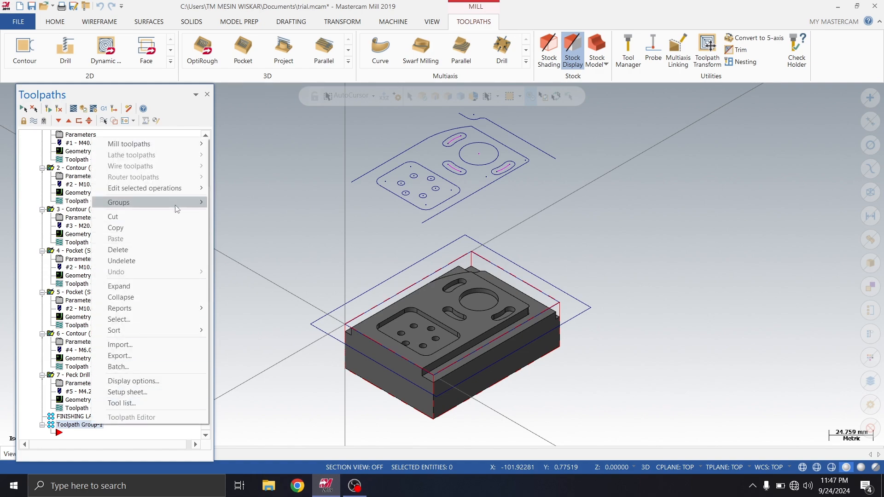
pyautogui.moveTo(176, 203)
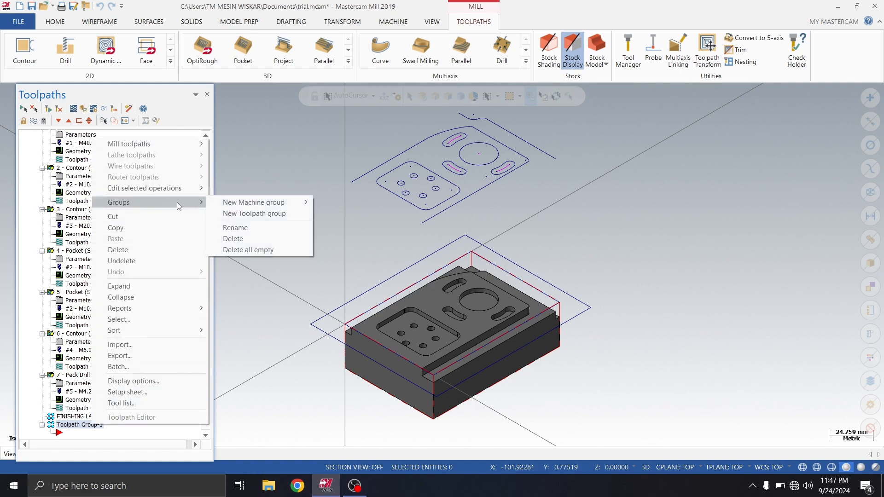
pyautogui.click(234, 227)
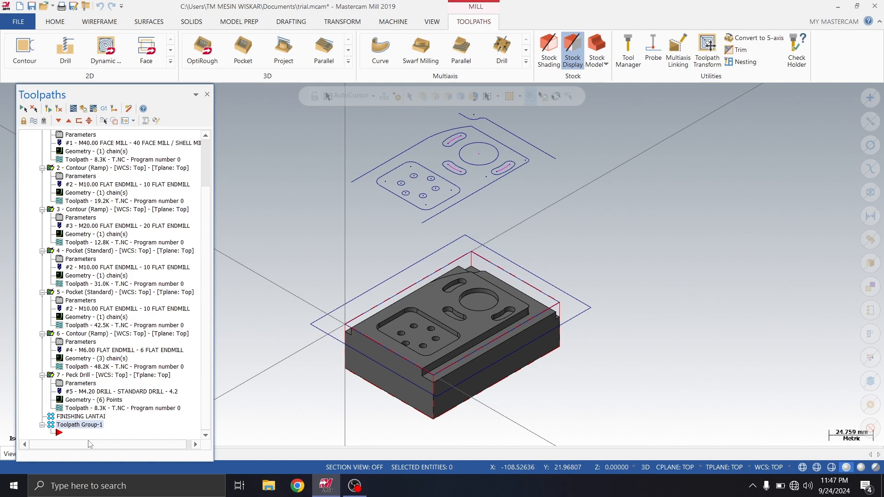
pyautogui.scroll(2, 90, 444)
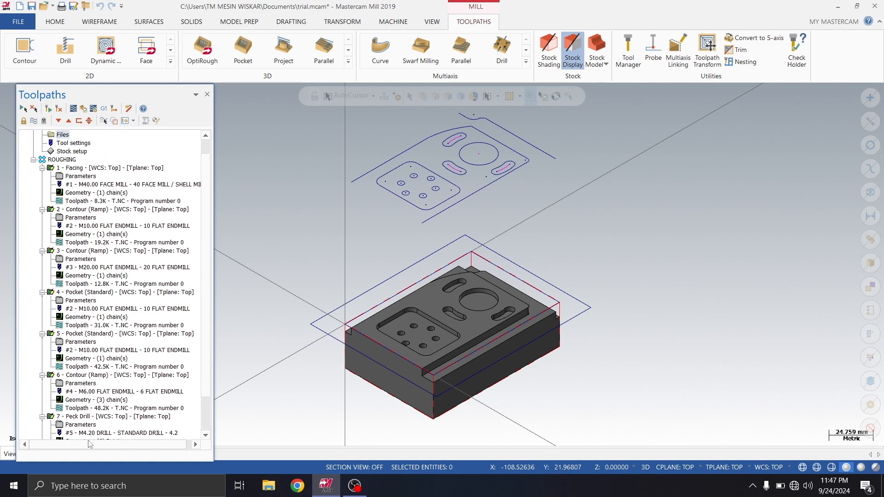
pyautogui.scroll(-2, 212, 399)
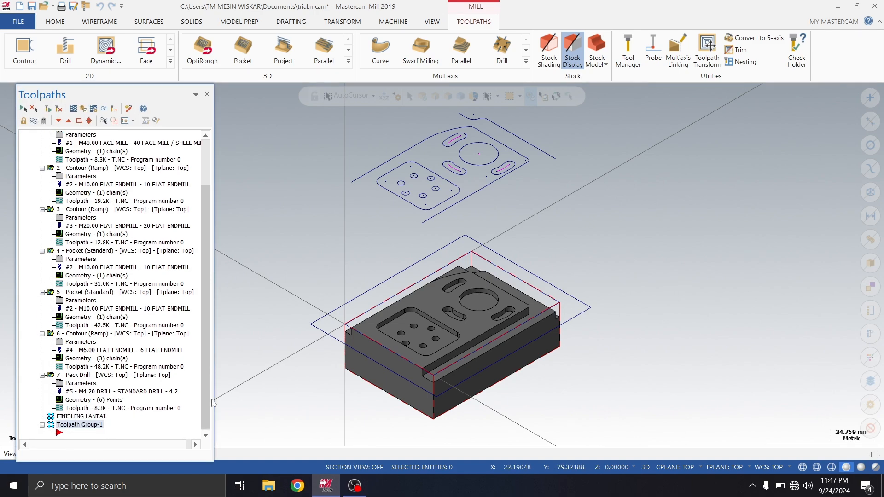
# Step: Rename the empty Toolpath Group-1 below FINISHING LANTAI as FINISHING DINDING
pyautogui.click(100, 425)
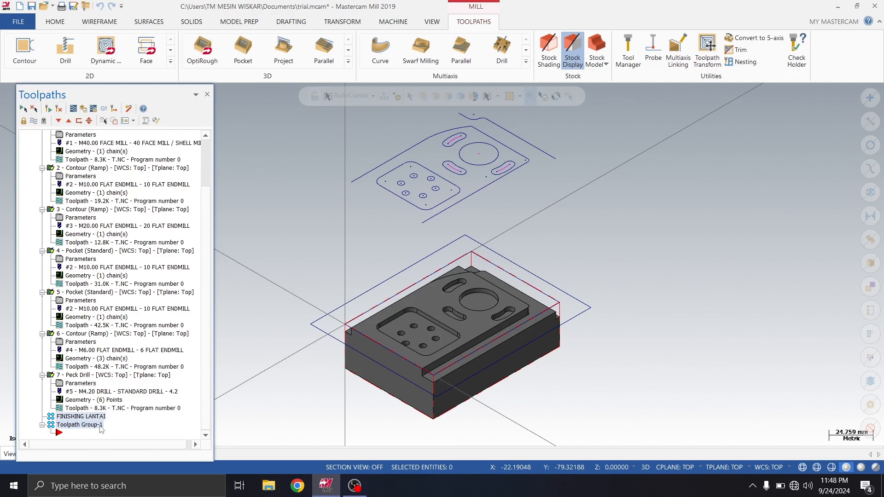
pyautogui.click(101, 426)
pyautogui.rightClick(99, 427)
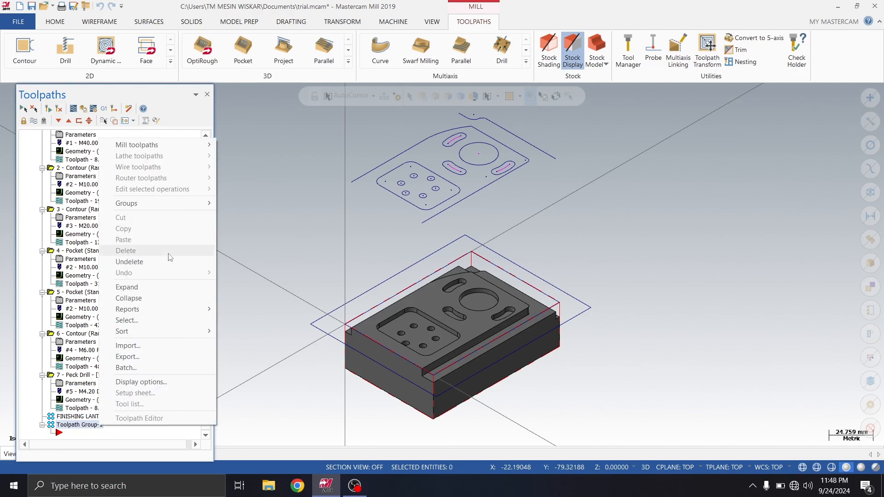
pyautogui.moveTo(192, 204)
pyautogui.click(243, 229)
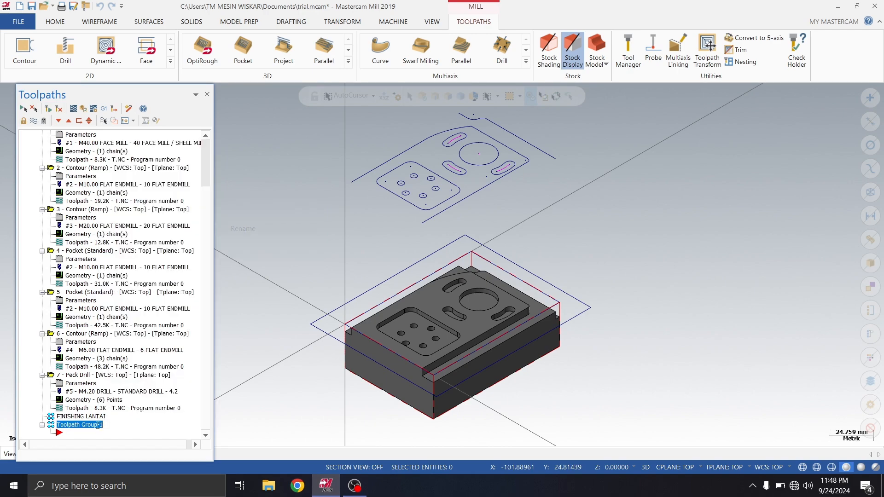
pyautogui.write('FINISHING DINDING')
pyautogui.press('Return')
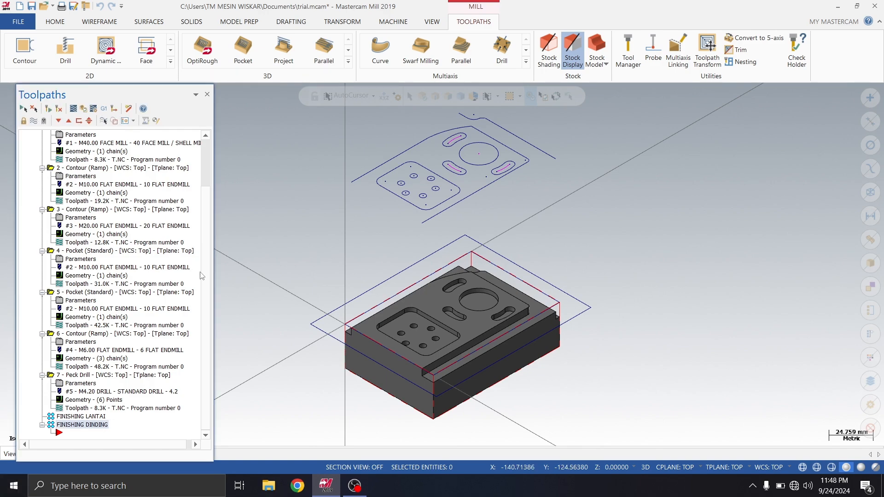
# Step: Check the cut parameters of the Facing operation, including its stock to leave on floors, and close them without changes
pyautogui.scroll(3, 199, 220)
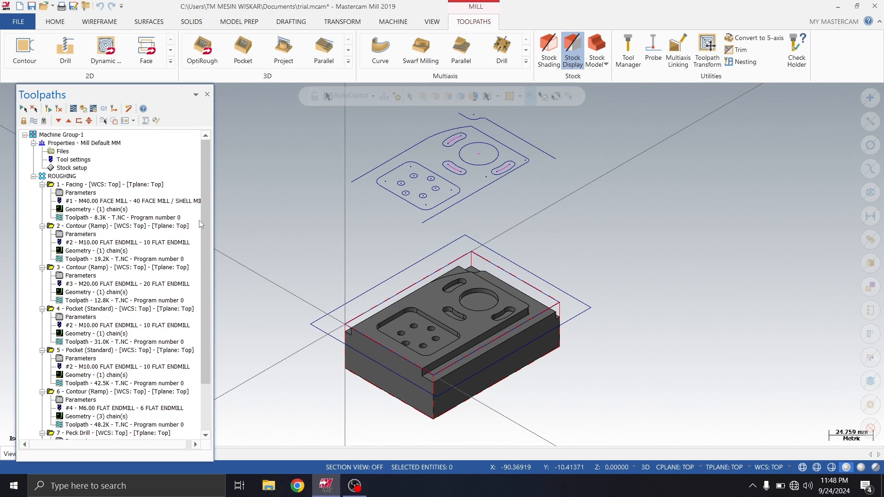
pyautogui.click(118, 185)
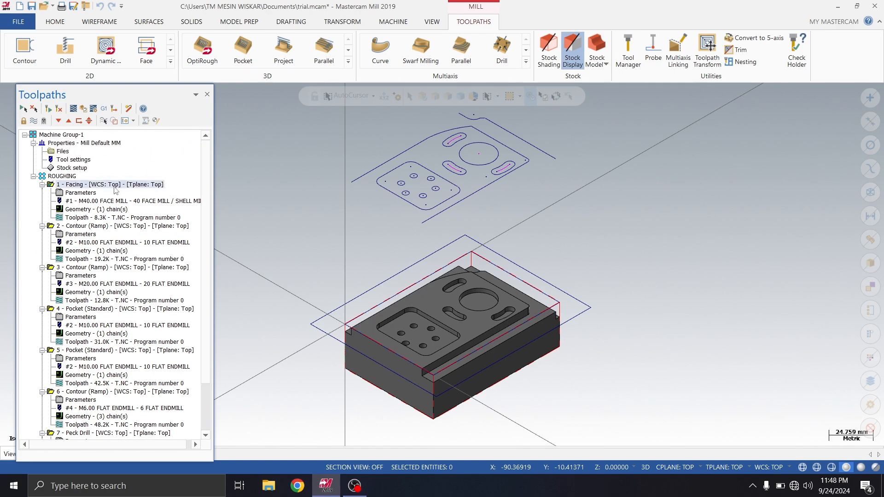
pyautogui.click(88, 194)
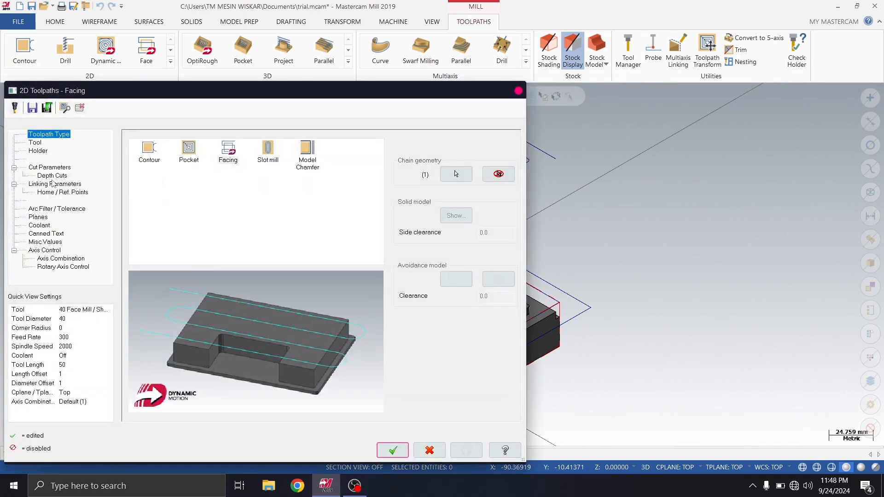
pyautogui.click(56, 168)
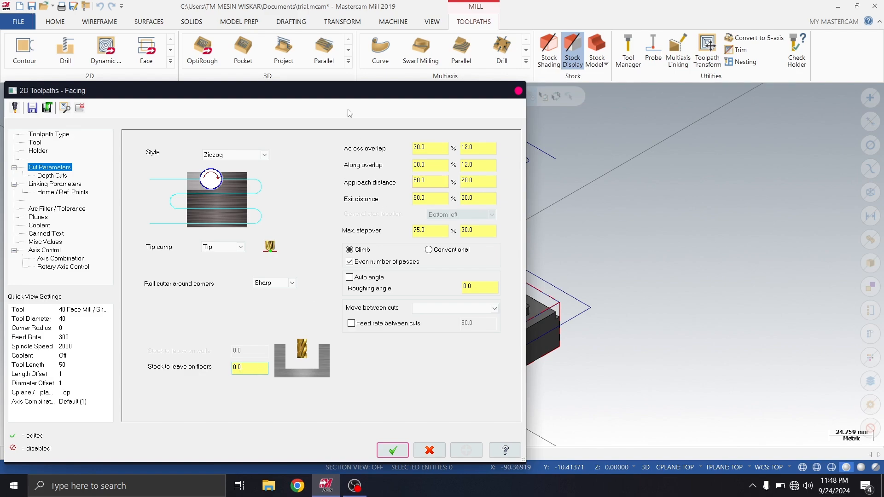
pyautogui.moveTo(350, 98); pyautogui.dragTo(441, 82)
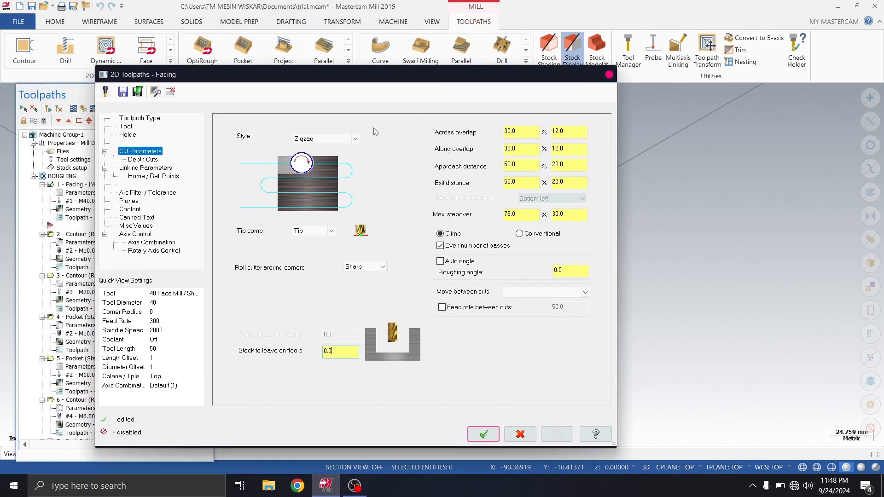
pyautogui.click(608, 76)
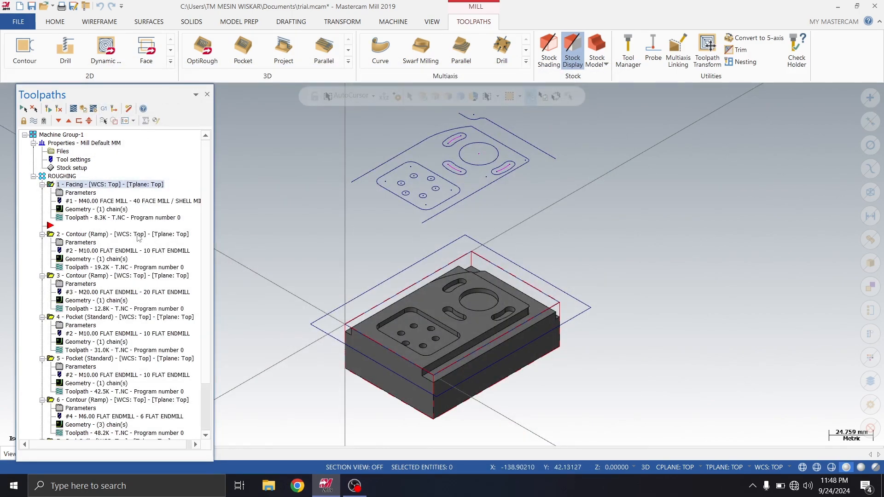
# Step: Display the toolpath of operation 2, Contour (Ramp), and examine its passes along the step at the plate's end
pyautogui.click(137, 235)
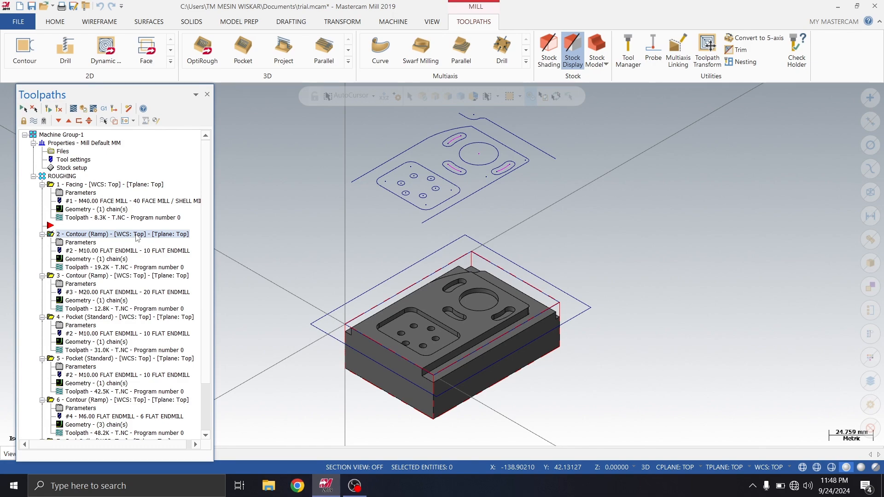
pyautogui.click(33, 120)
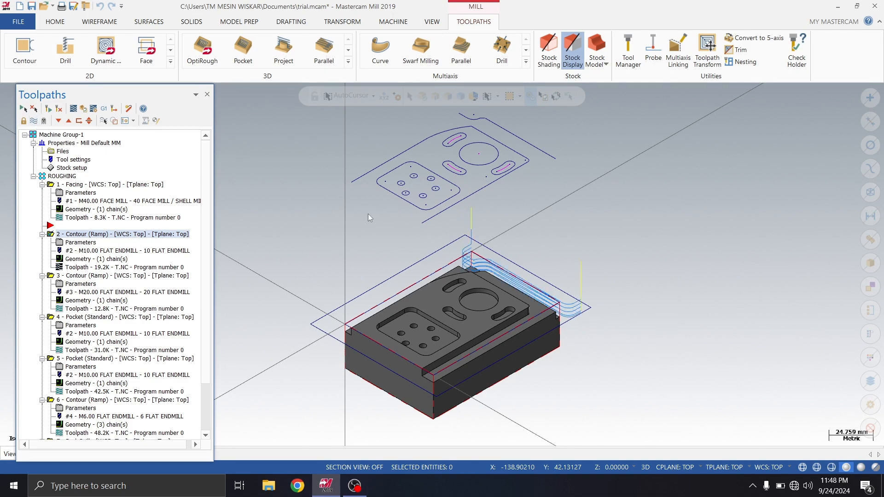
pyautogui.scroll(5, 492, 272)
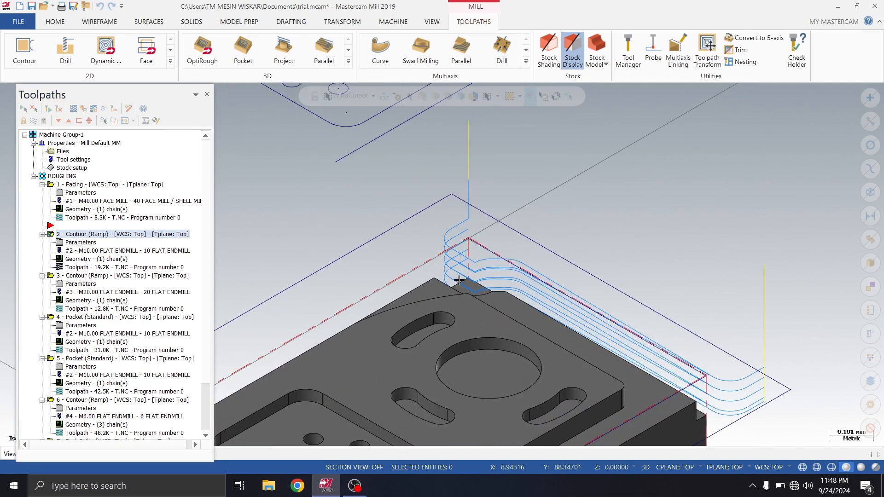
pyautogui.scroll(-2, 485, 277)
pyautogui.moveTo(607, 312); pyautogui.dragTo(488, 314, button='middle')
pyautogui.scroll(-2, 487, 314)
pyautogui.scroll(4, 660, 280)
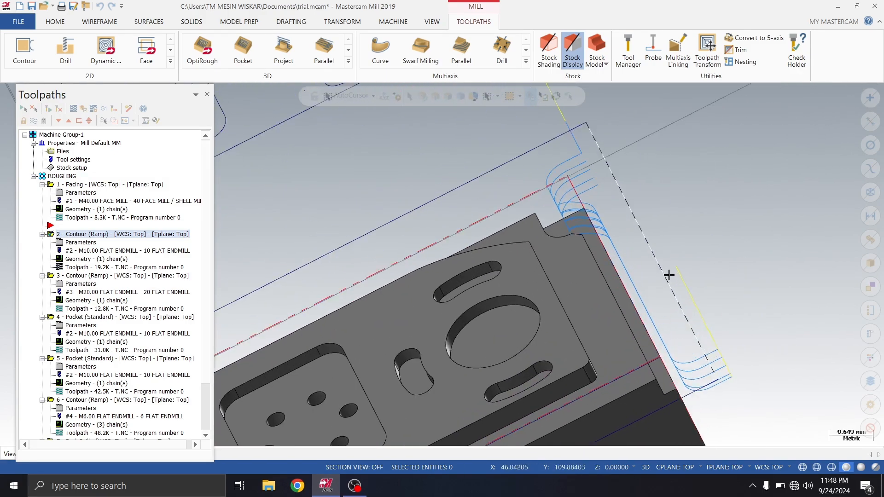
pyautogui.moveTo(652, 277); pyautogui.dragTo(608, 234, button='middle')
pyautogui.scroll(4, 610, 228)
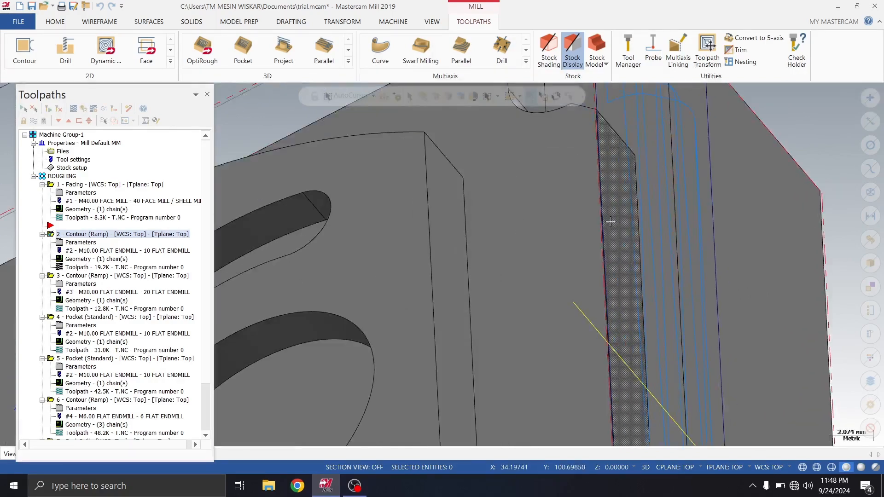
pyautogui.scroll(-1, 611, 219)
pyautogui.scroll(-4, 612, 218)
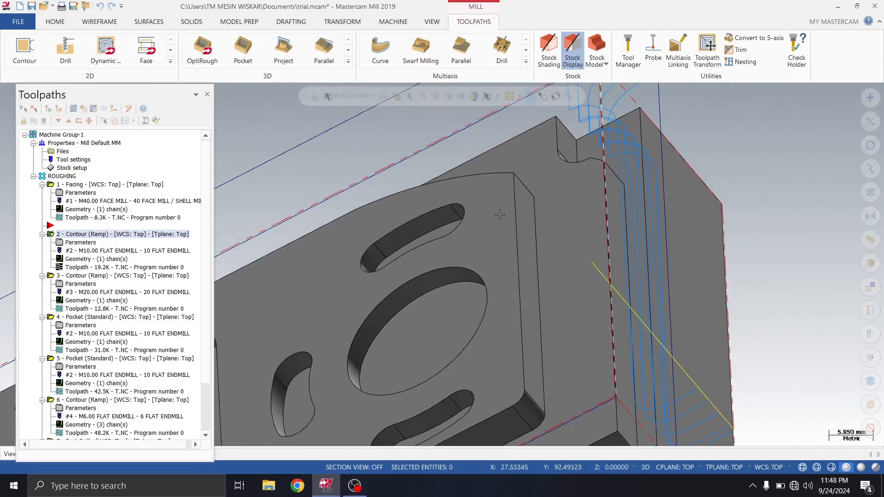
# Step: Set the stock to leave on walls and floors to 0.2 in the cut parameters of operation 2, Contour (Ramp)
pyautogui.click(83, 242)
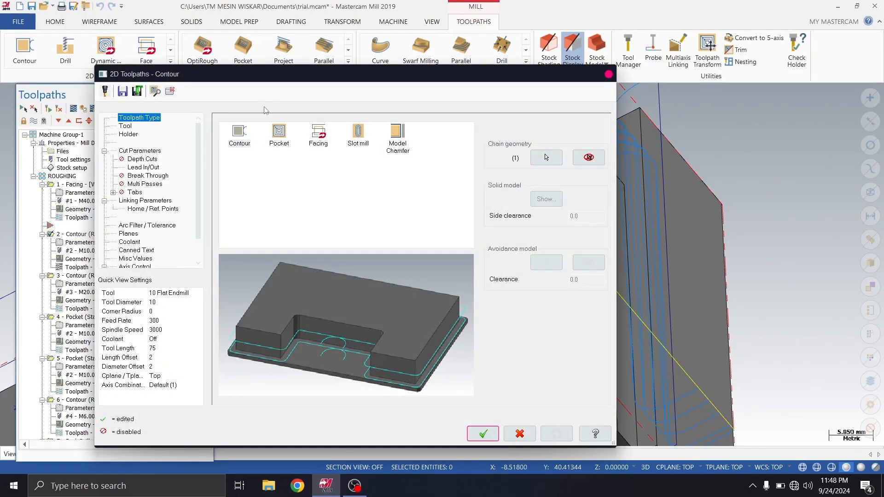
pyautogui.click(134, 152)
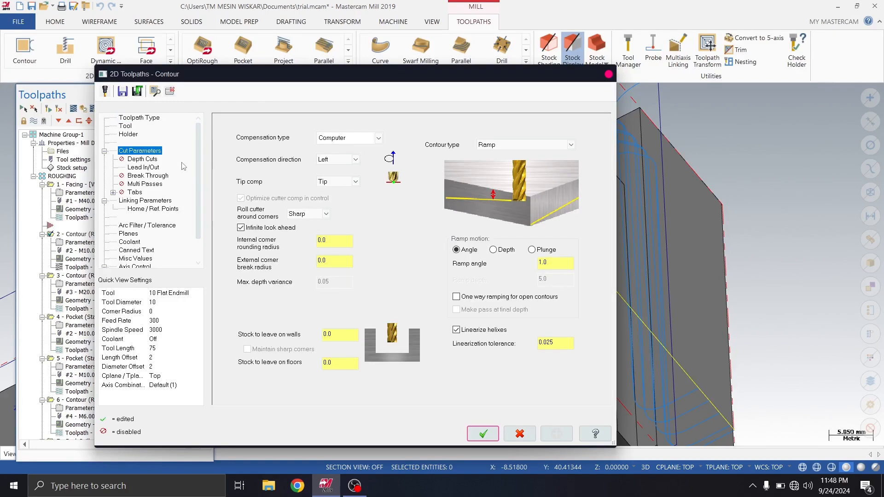
pyautogui.click(338, 339)
pyautogui.write('0')
pyautogui.click(324, 364)
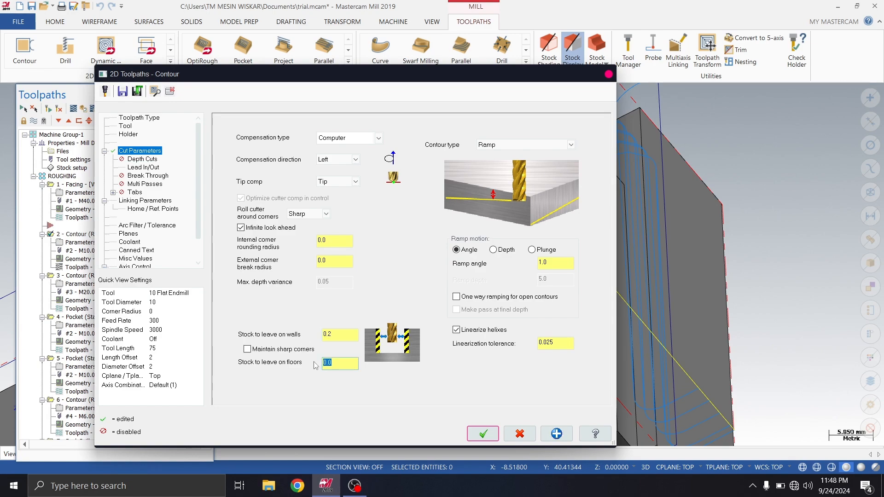
pyautogui.write('0.2')
pyautogui.press('Return')
pyautogui.click(483, 433)
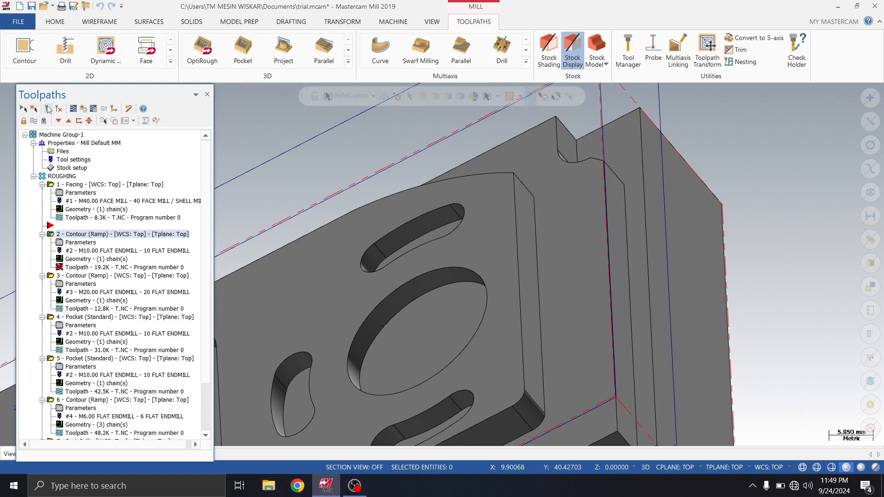
# Step: Regenerate the toolpath of operation 2 and hide its display
pyautogui.click(48, 106)
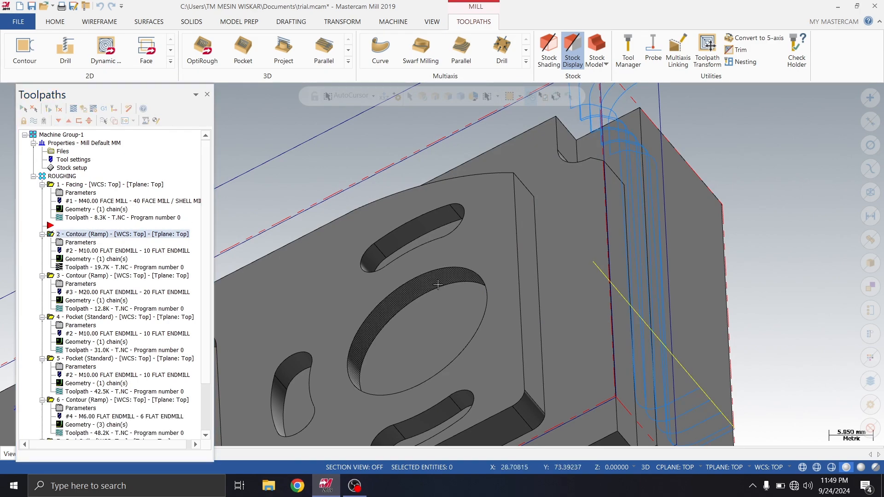
pyautogui.scroll(-3, 472, 250)
pyautogui.scroll(-1, 472, 250)
pyautogui.click(33, 121)
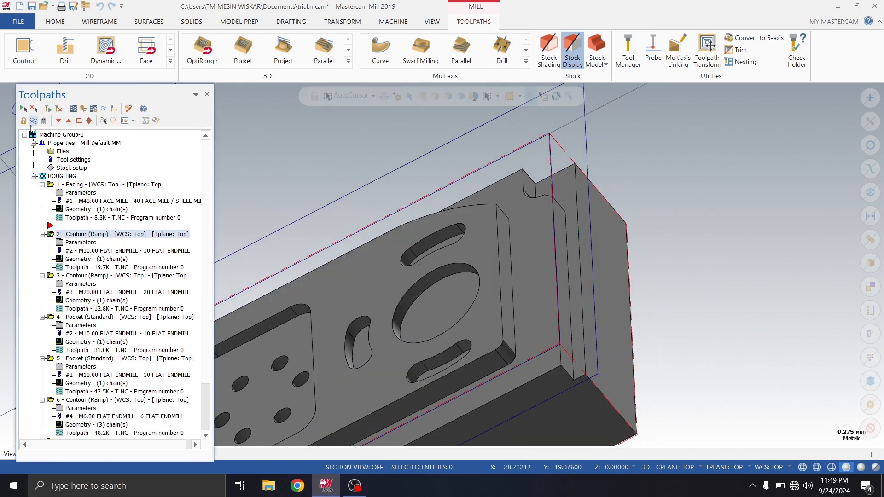
# Step: Display the toolpath of operation 3, Contour (Ramp), and inspect its path around the plate's raised outline
pyautogui.click(121, 277)
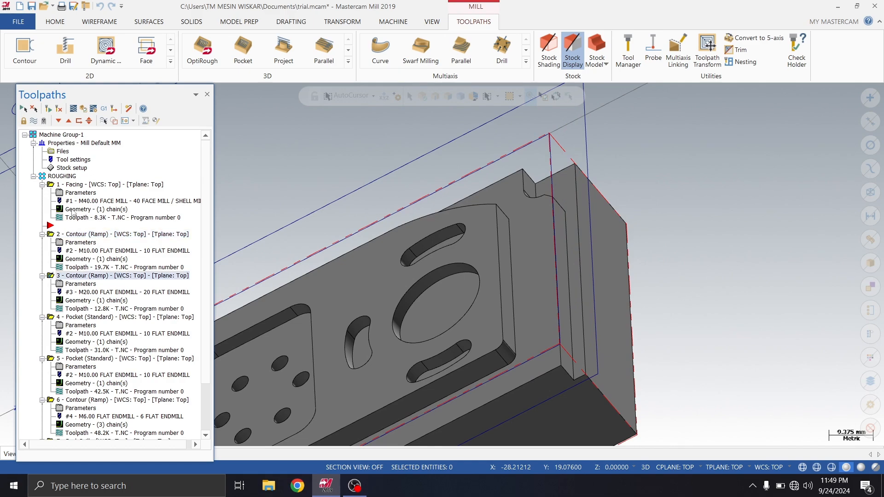
pyautogui.click(33, 121)
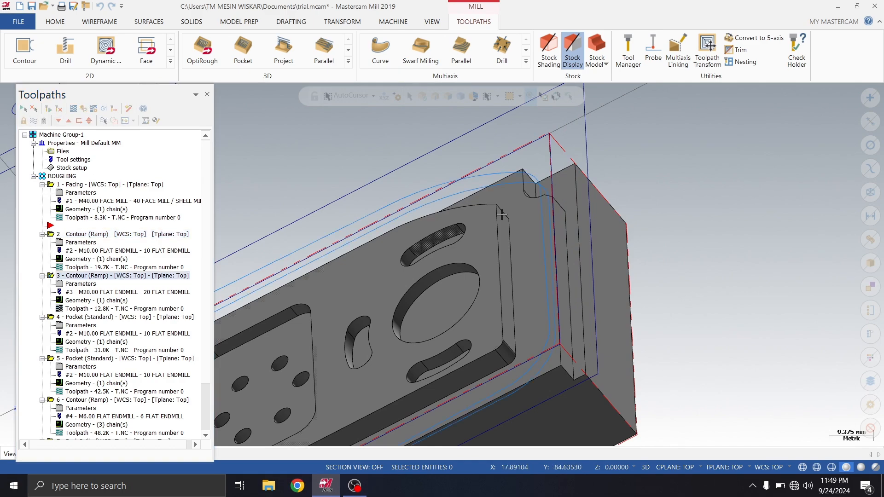
pyautogui.scroll(-2, 504, 222)
pyautogui.moveTo(504, 223); pyautogui.dragTo(524, 225, button='middle')
pyautogui.scroll(1, 524, 226)
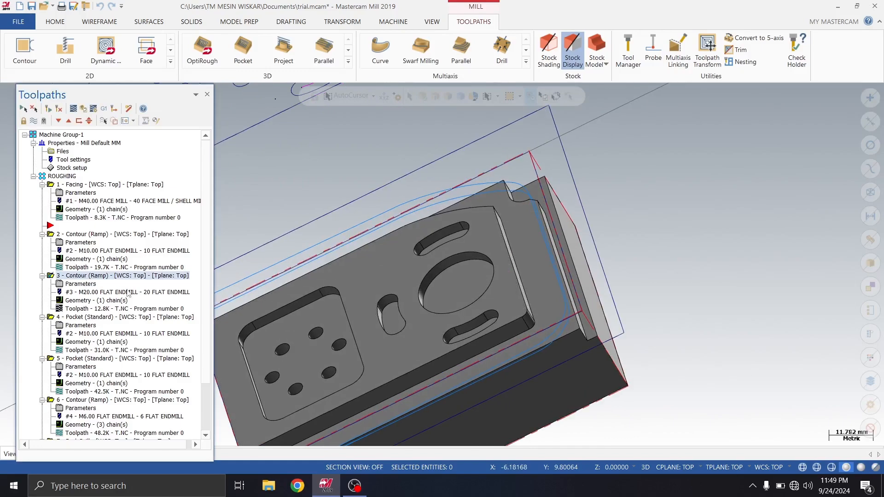
# Step: Set operation 3's stock to leave on walls and floors to 0.2 and regenerate its toolpath
pyautogui.click(90, 282)
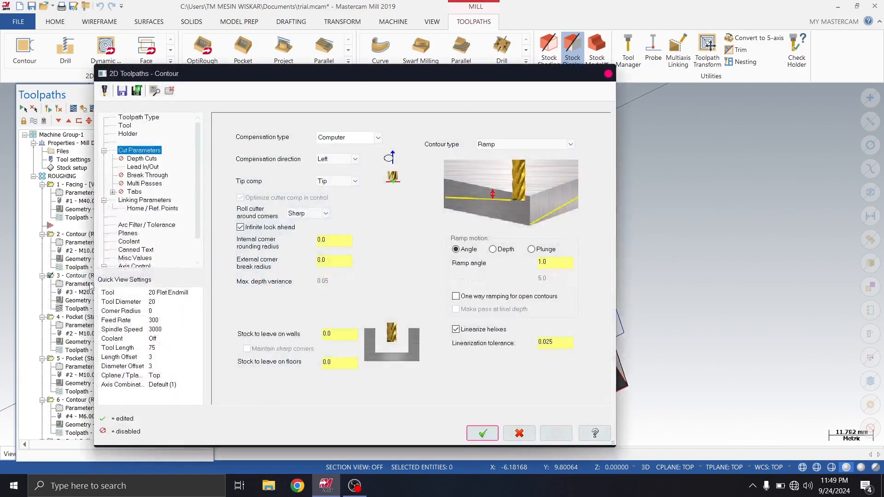
pyautogui.moveTo(346, 340); pyautogui.dragTo(316, 340)
pyautogui.write('0')
pyautogui.press('Return')
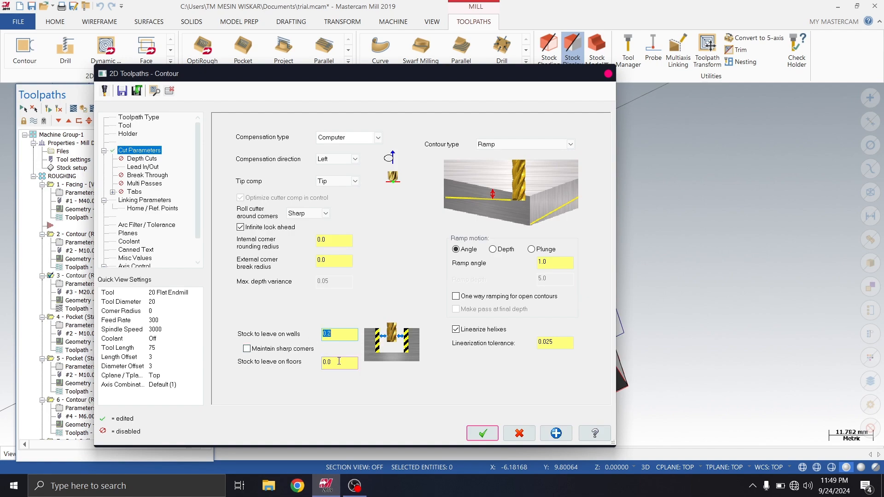
pyautogui.moveTo(340, 363); pyautogui.dragTo(323, 364)
pyautogui.press('Return')
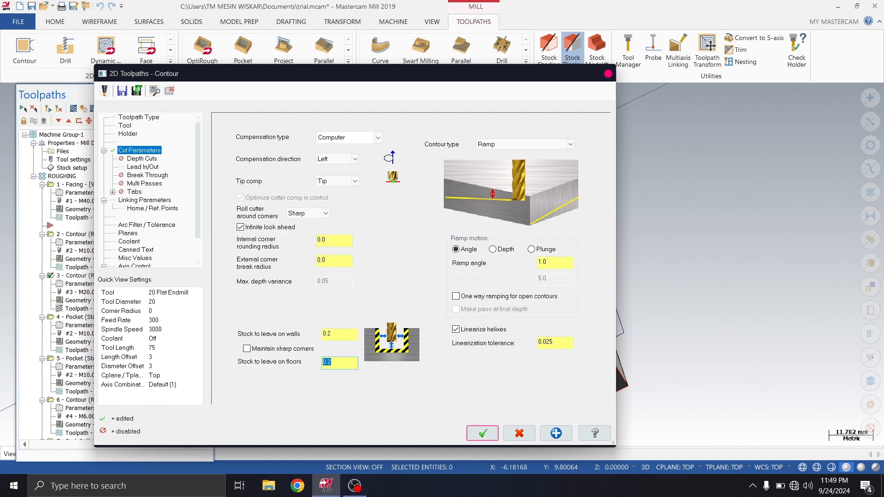
pyautogui.click(482, 433)
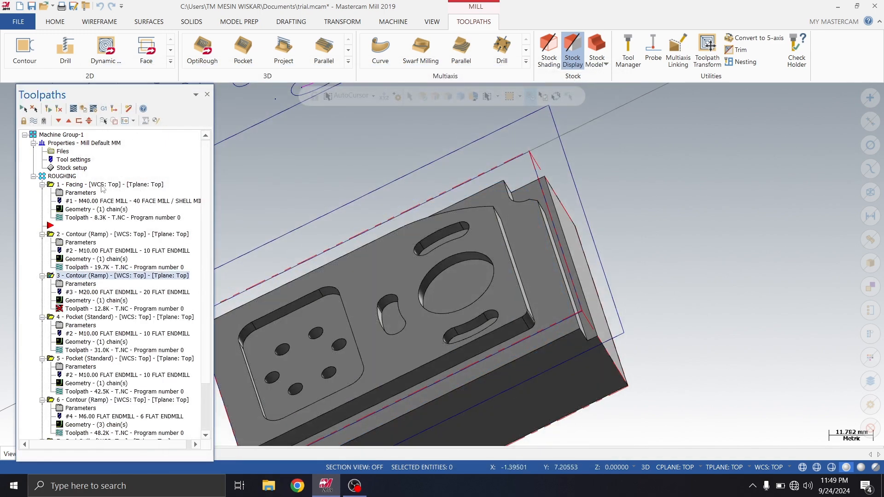
pyautogui.click(48, 109)
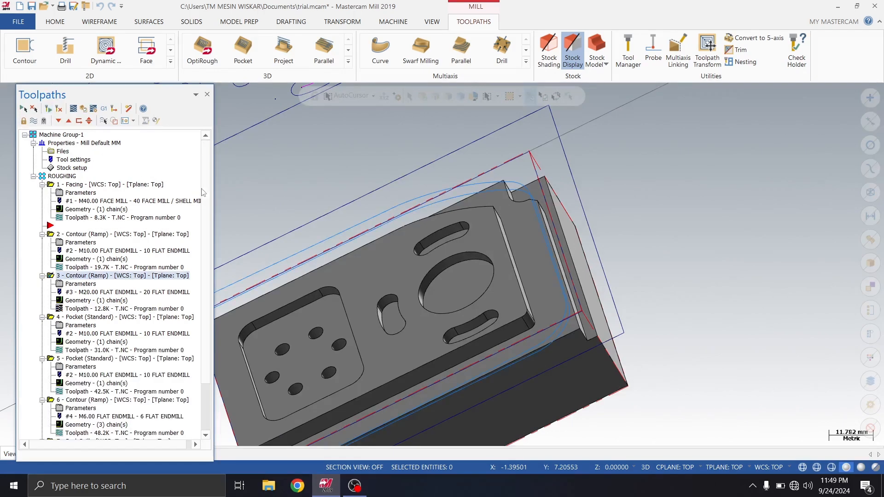
# Step: Display the toolpath of operation 4, Pocket (Standard), and set its stock to leave on walls and floors to 0.2
pyautogui.moveTo(206, 187); pyautogui.dragTo(206, 229)
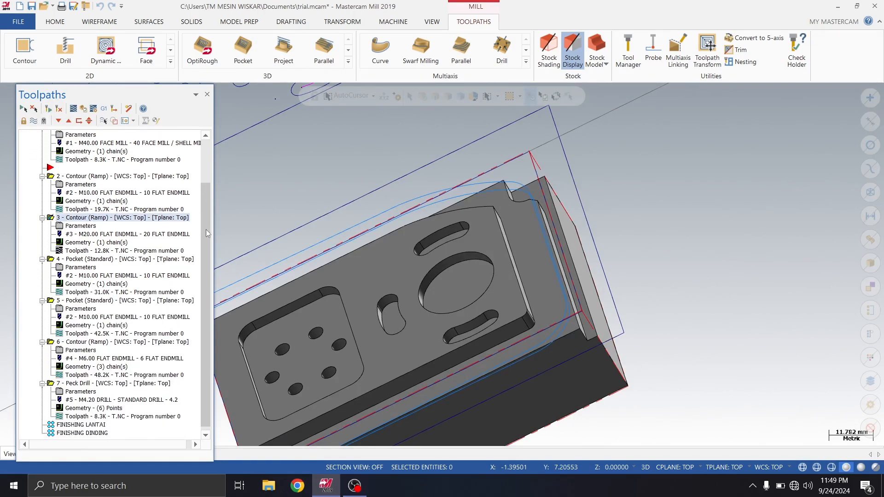
pyautogui.click(120, 260)
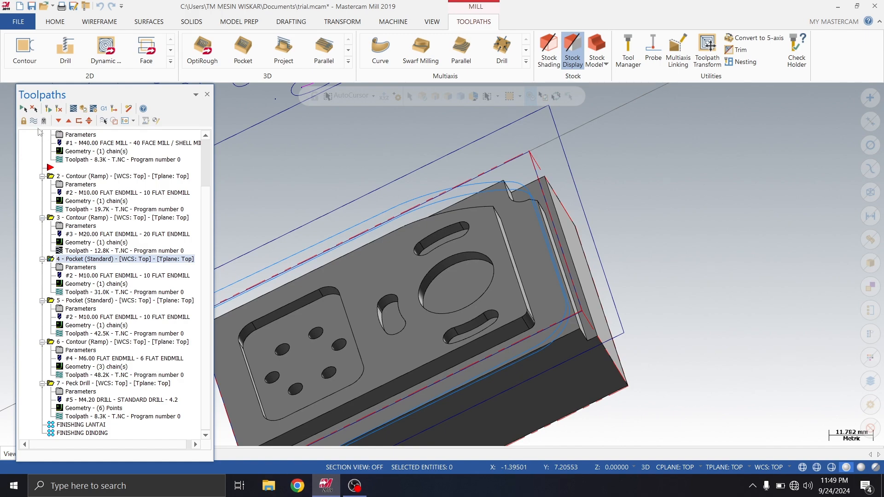
pyautogui.click(33, 120)
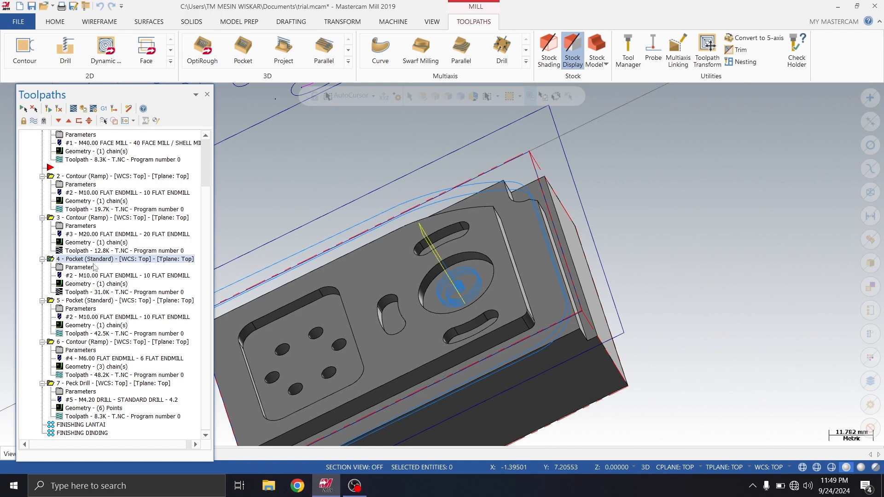
pyautogui.click(79, 268)
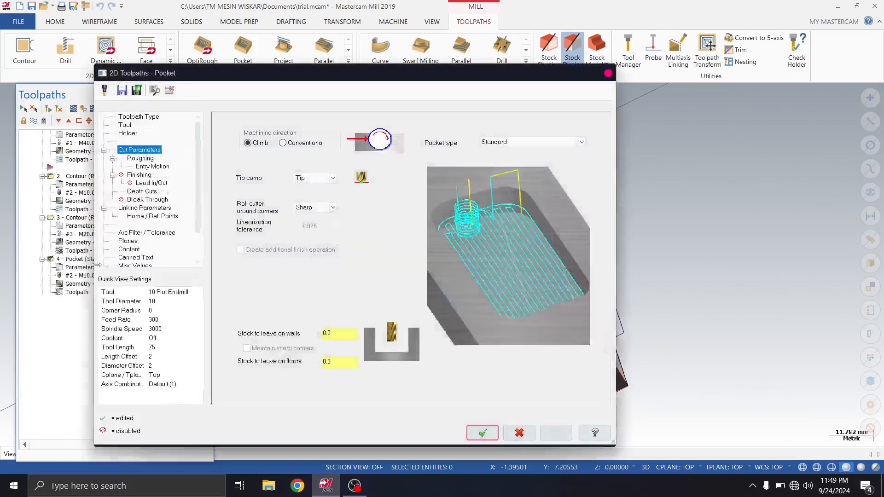
pyautogui.moveTo(332, 335); pyautogui.dragTo(326, 336)
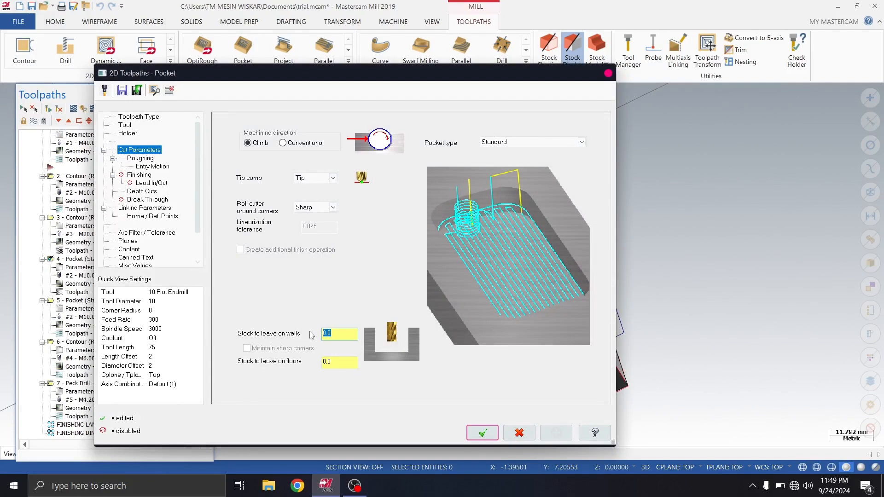
pyautogui.write('0.')
pyautogui.press('Tab')
pyautogui.write('0')
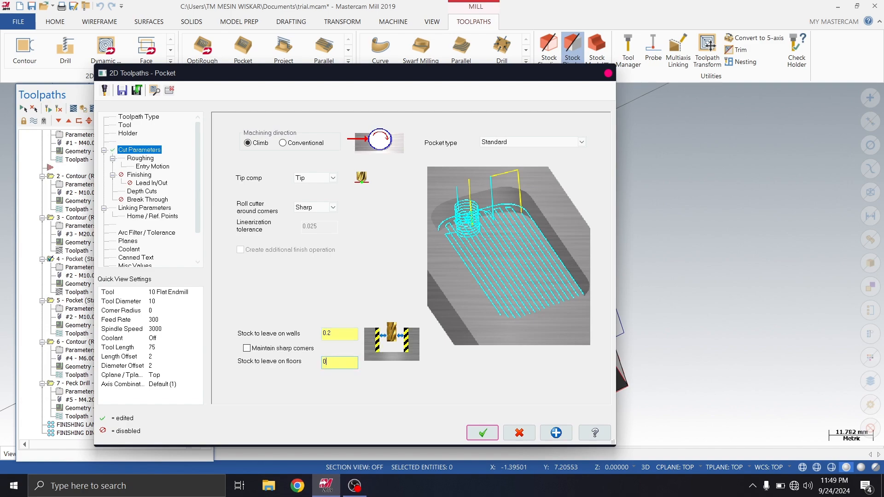
pyautogui.press('Return')
pyautogui.click(483, 432)
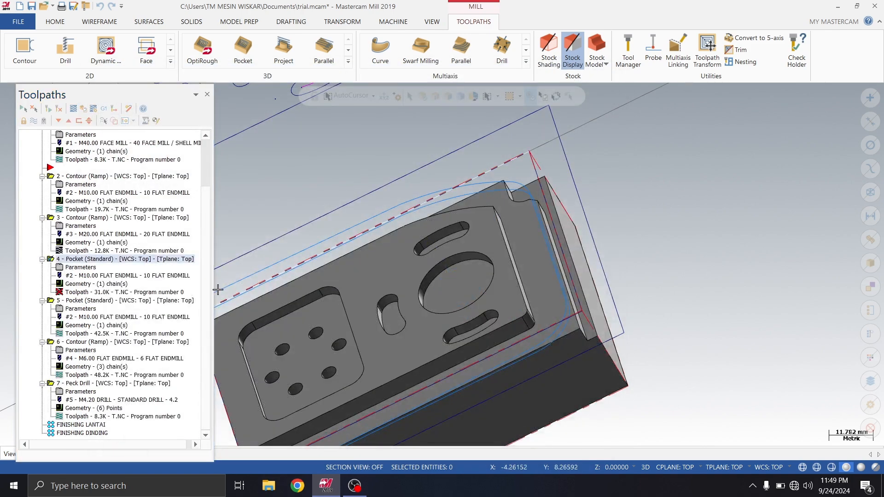
# Step: Display the toolpath of operation 5, Pocket (Standard), and set its stock to leave on walls and floors to 0.2
pyautogui.click(93, 300)
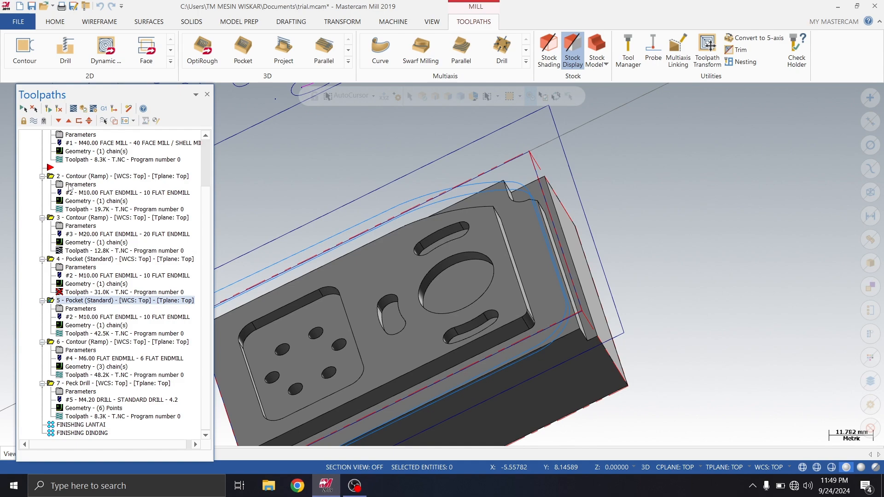
pyautogui.click(33, 121)
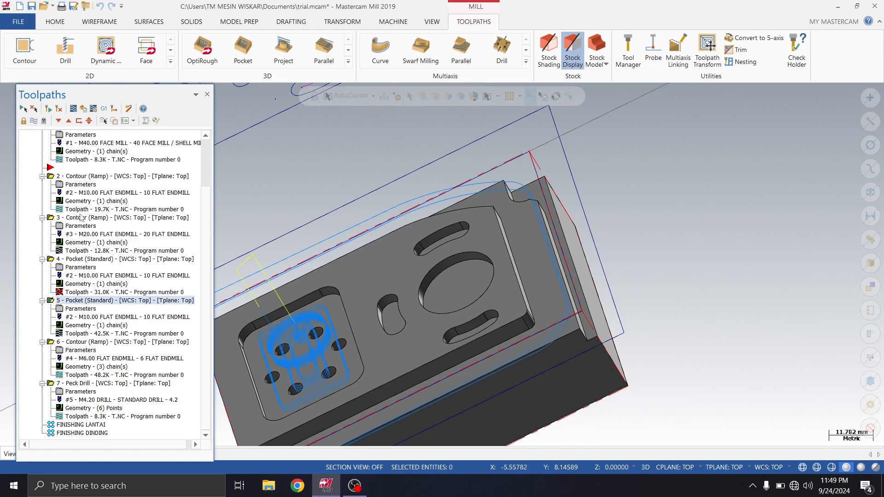
pyautogui.click(82, 309)
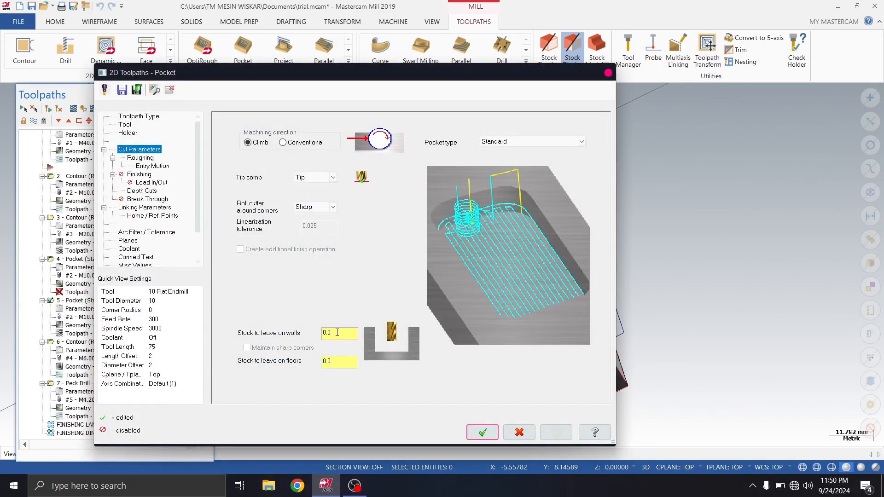
pyautogui.write('0')
pyautogui.moveTo(343, 360); pyautogui.dragTo(327, 361)
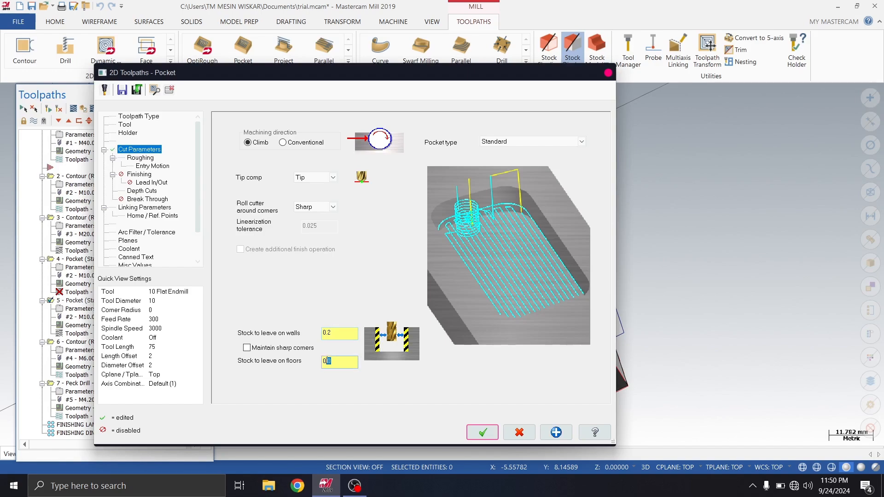
pyautogui.write('0')
pyautogui.press('Return')
pyautogui.click(482, 431)
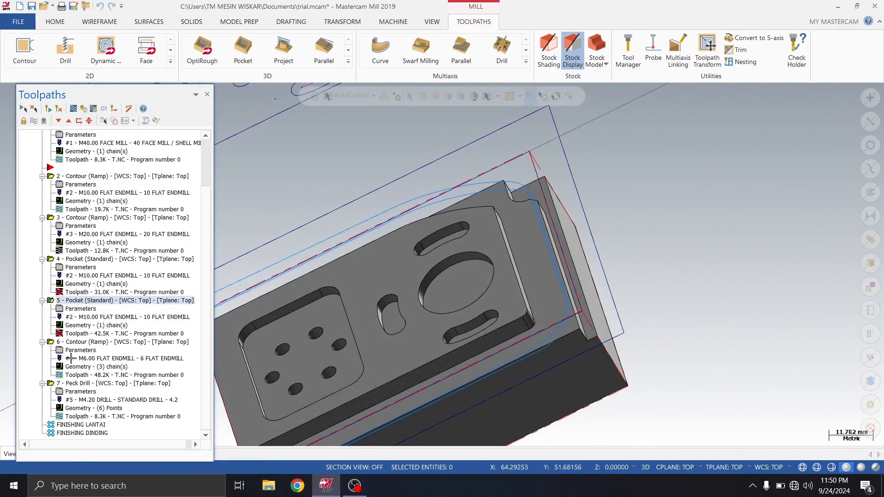
# Step: Display the toolpath of operation 6, Contour (Ramp), and inspect its paths in the three curved slots
pyautogui.click(80, 344)
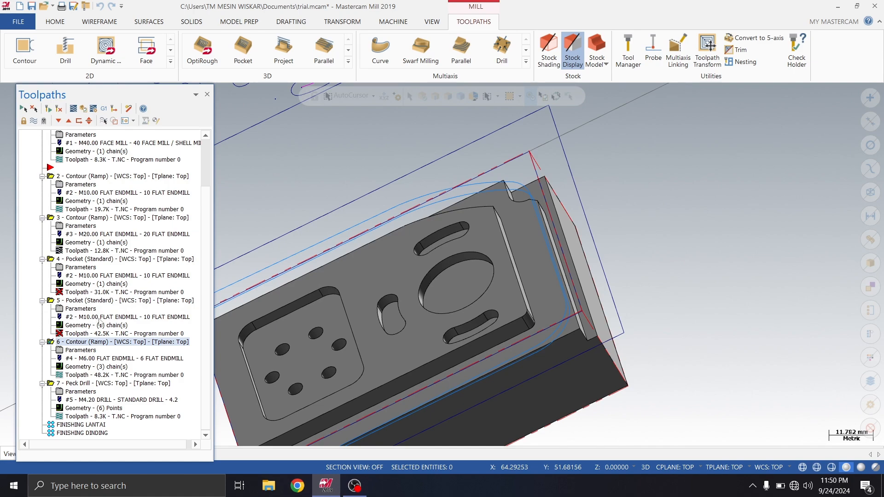
pyautogui.click(33, 121)
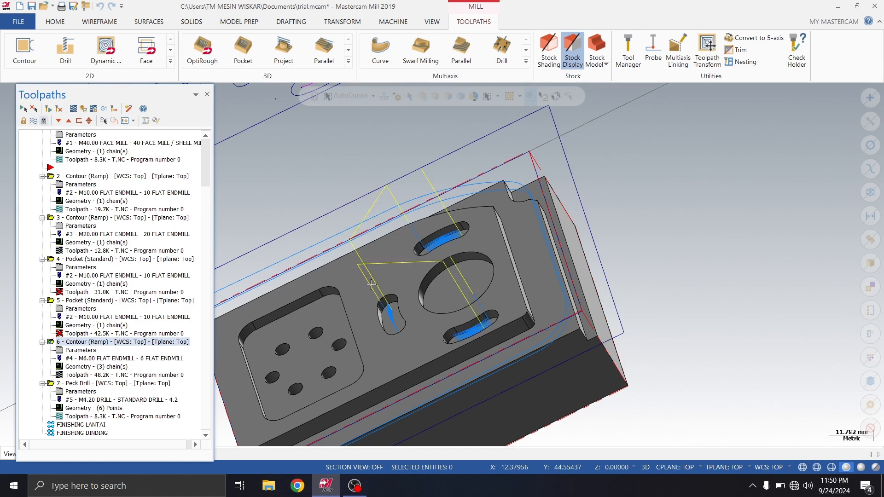
pyautogui.scroll(4, 404, 324)
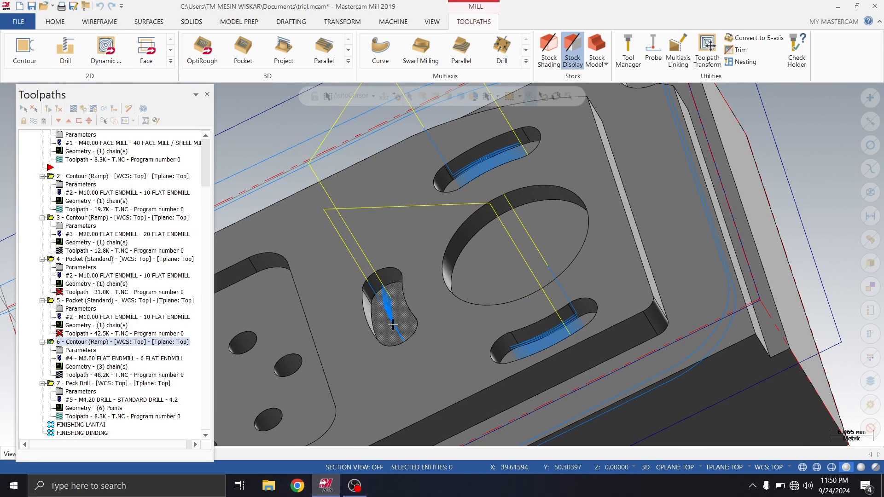
pyautogui.scroll(1, 384, 294)
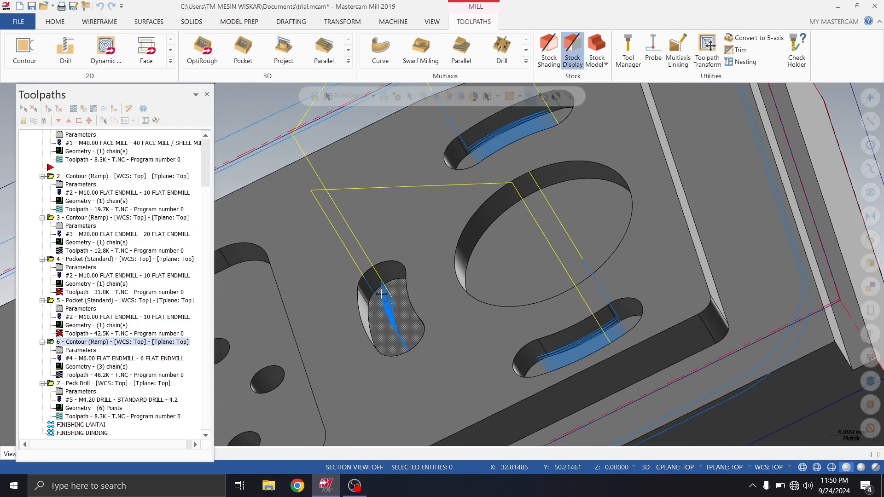
pyautogui.scroll(-2, 383, 289)
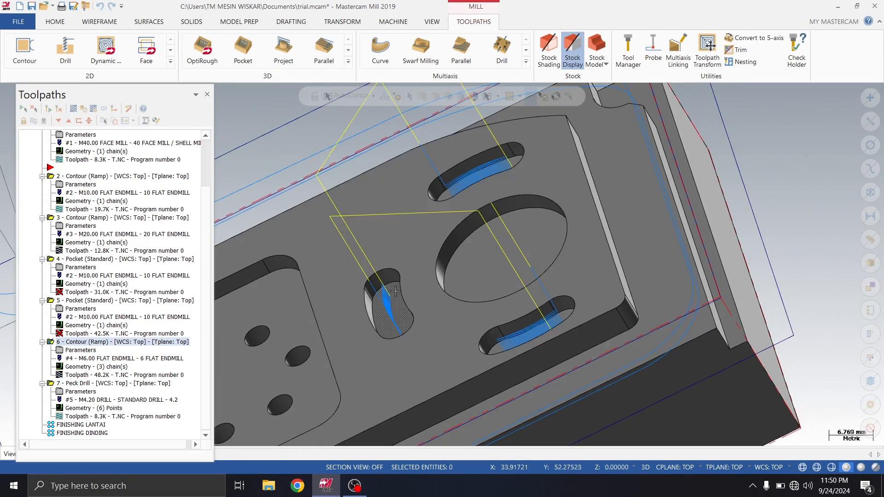
pyautogui.scroll(-1, 400, 303)
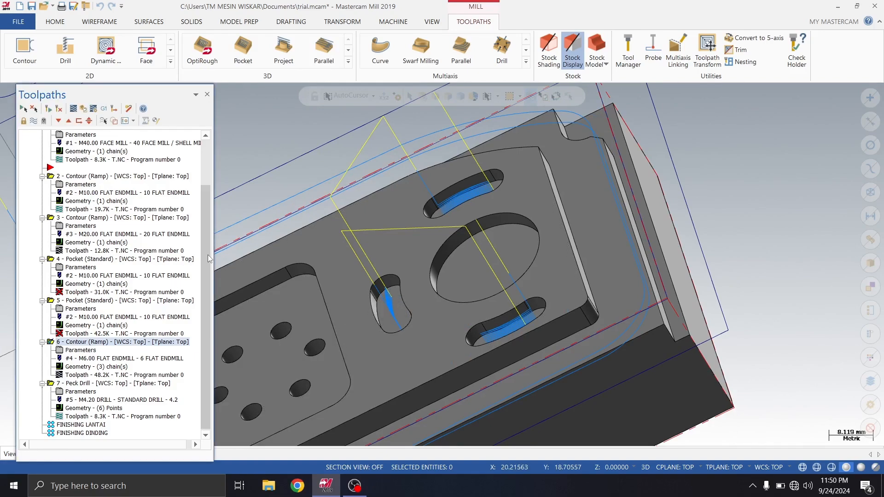
# Step: Select all operations and regenerate their toolpaths
pyautogui.click(105, 384)
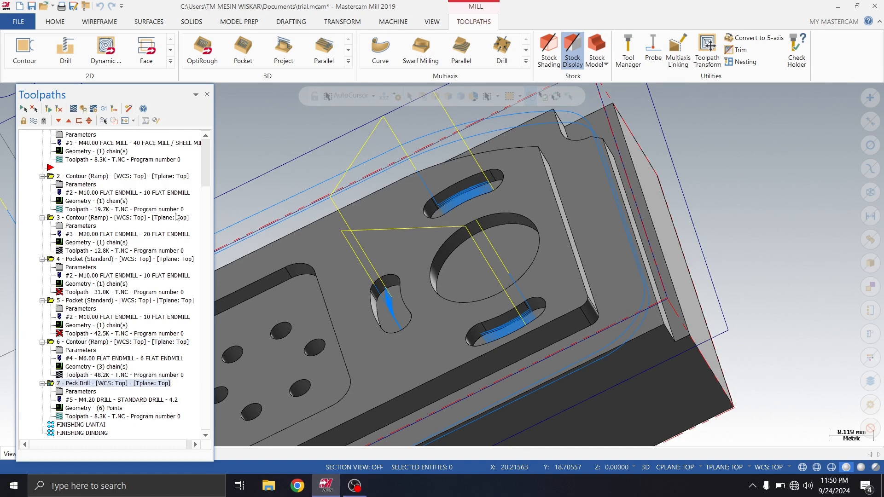
pyautogui.click(114, 178)
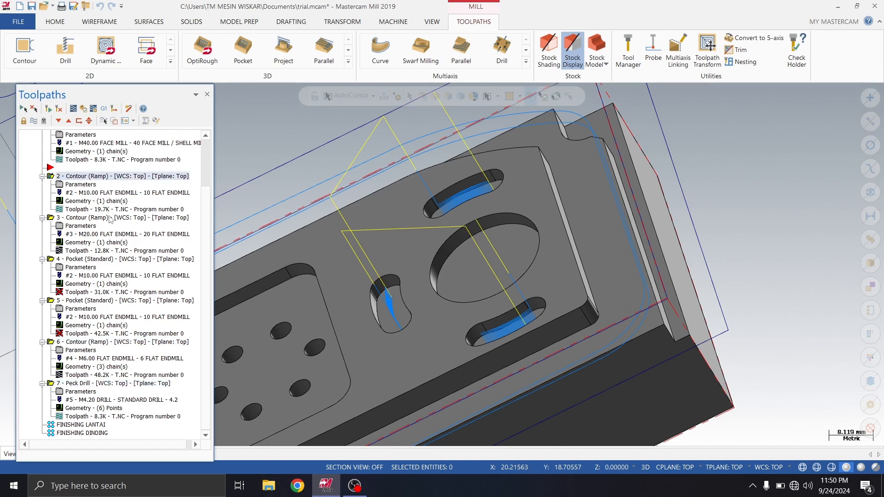
pyautogui.click(110, 218)
pyautogui.click(110, 260)
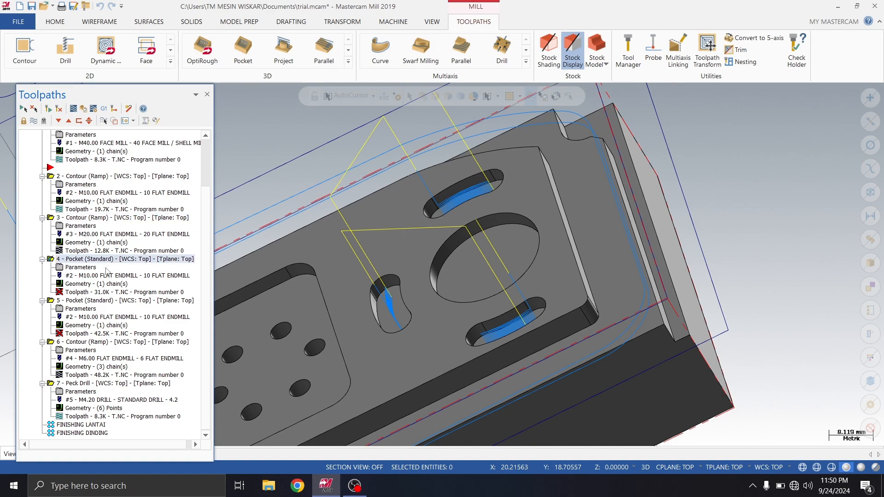
pyautogui.click(113, 301)
pyautogui.click(23, 109)
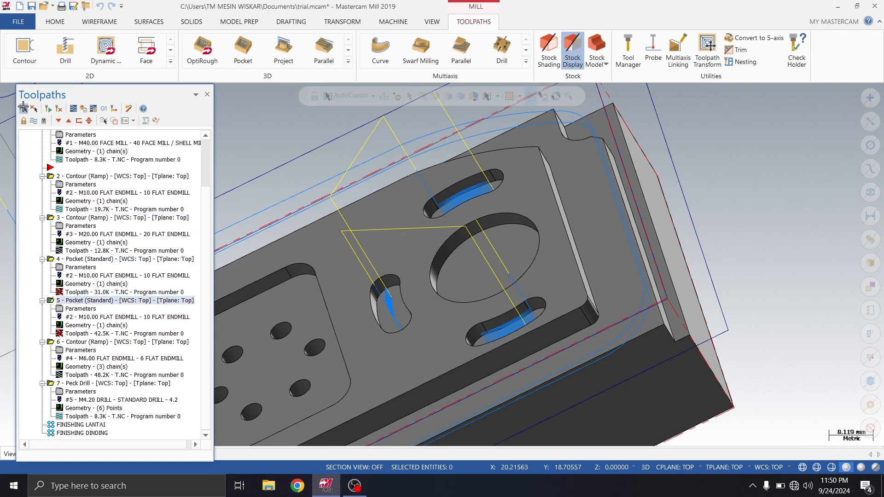
pyautogui.click(48, 109)
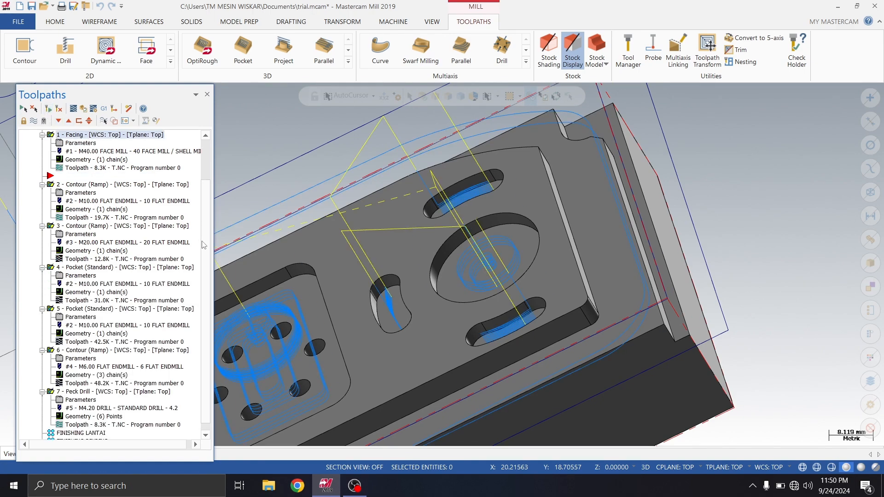
# Step: Select operations 2 through 5 in the ROUGHING group and copy them
pyautogui.scroll(2, 207, 235)
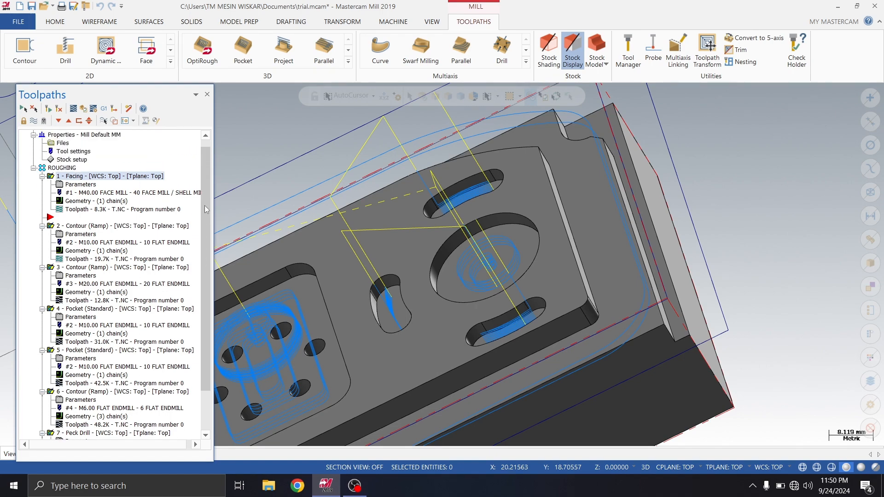
pyautogui.scroll(-1, 204, 210)
pyautogui.scroll(-2, 492, 261)
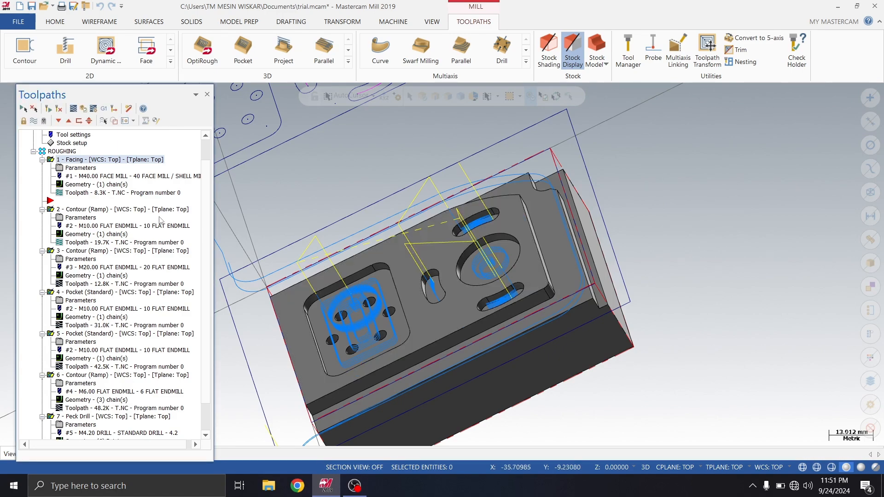
pyautogui.click(123, 210)
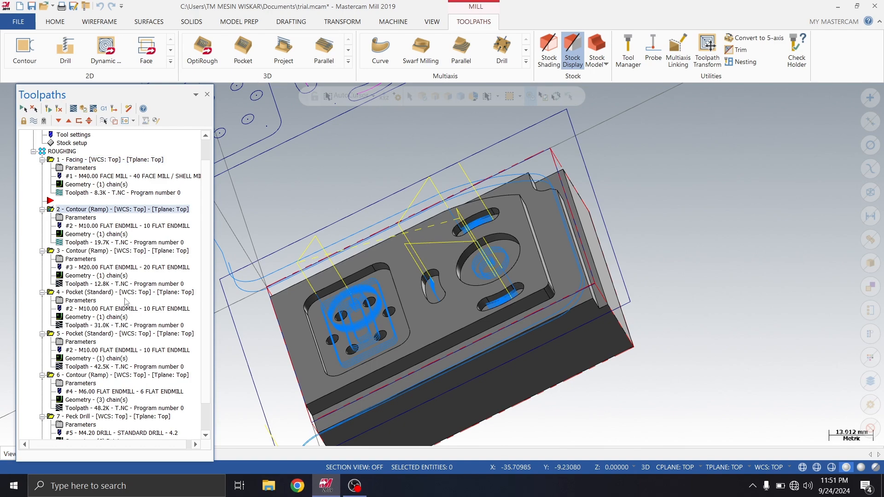
pyautogui.click(135, 334)
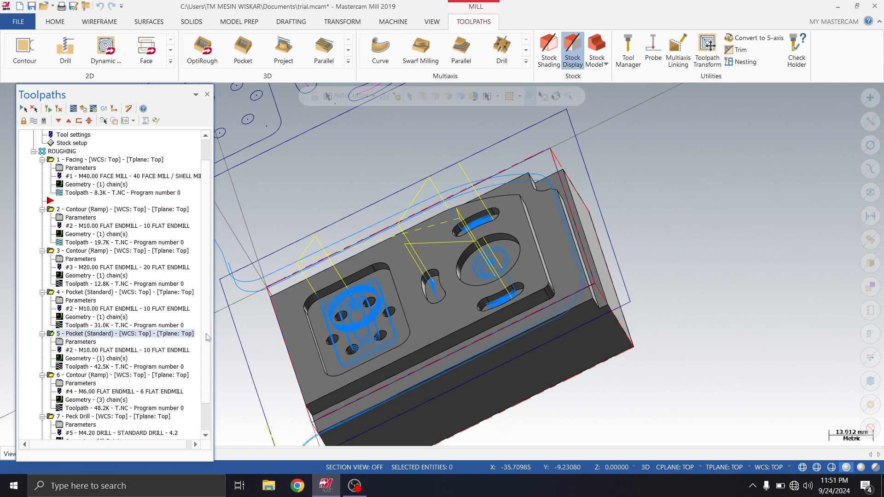
pyautogui.click(148, 210)
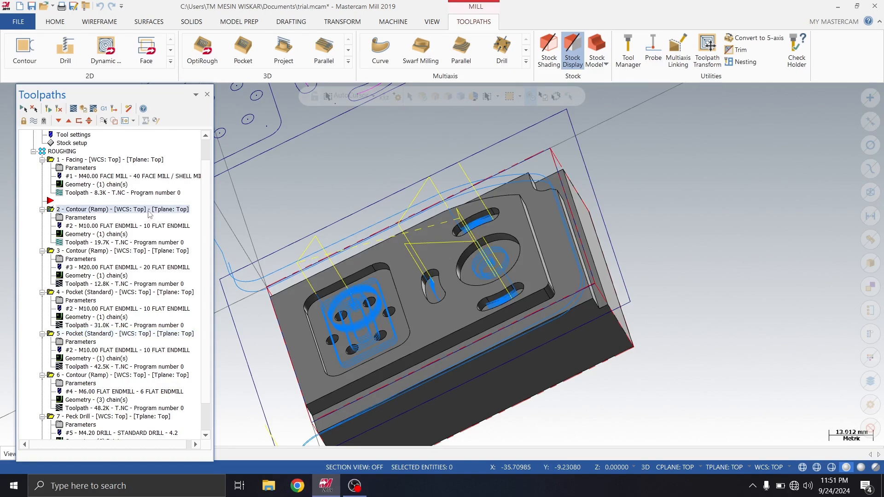
pyautogui.keyDown('shift'); pyautogui.click(132, 334); pyautogui.keyUp('shift')
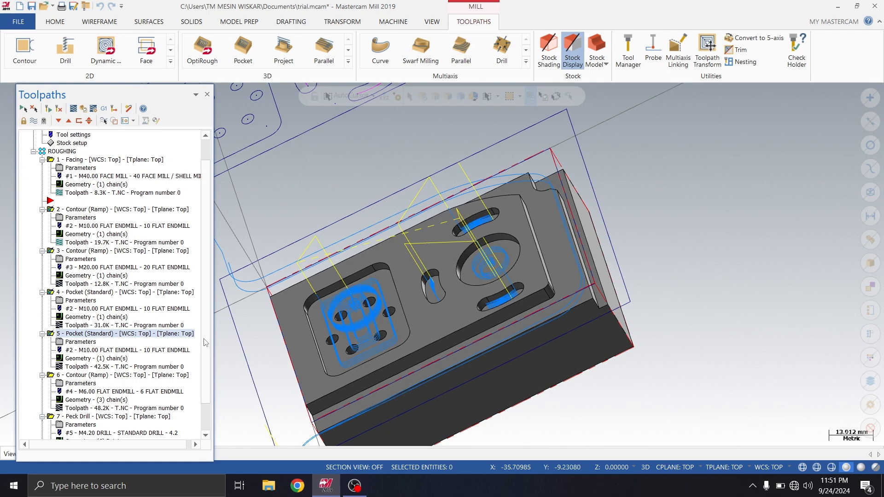
pyautogui.scroll(-2, 204, 366)
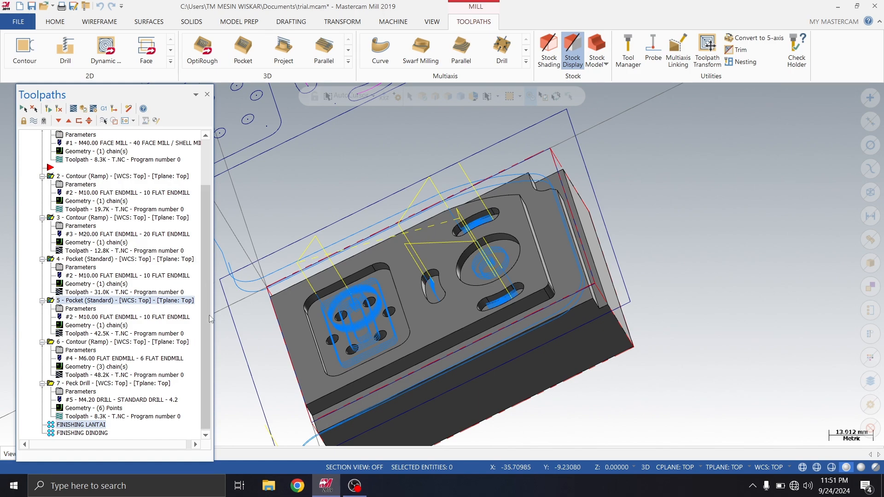
# Step: Move the insert arrow into the FINISHING LANTAI group and paste the copied contour and pocket operations there
pyautogui.moveTo(51, 169); pyautogui.dragTo(66, 424)
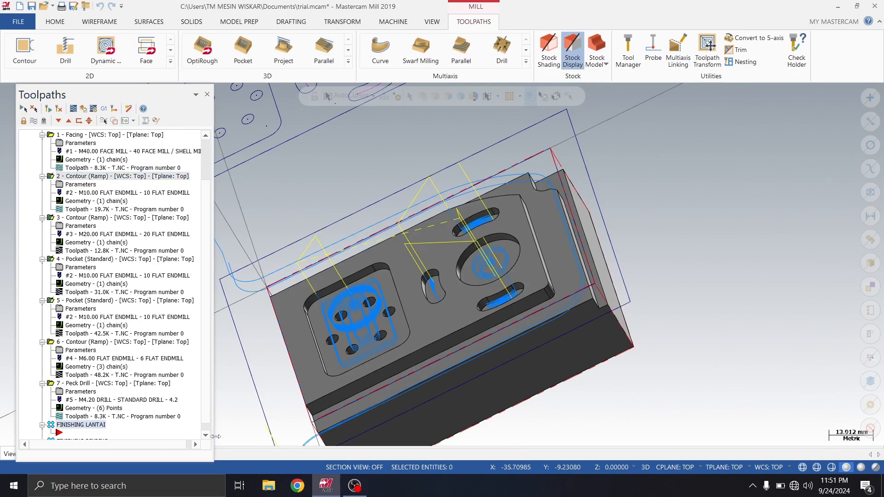
pyautogui.scroll(-1, 196, 396)
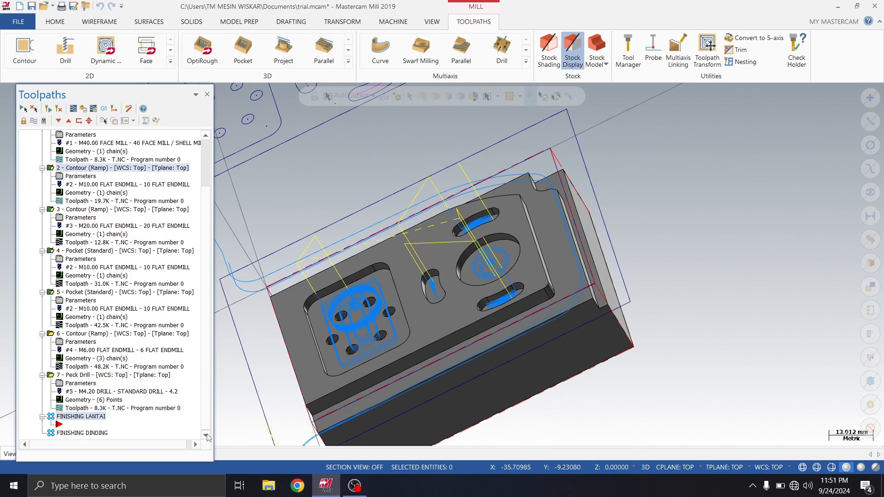
pyautogui.rightClick(74, 424)
pyautogui.click(128, 239)
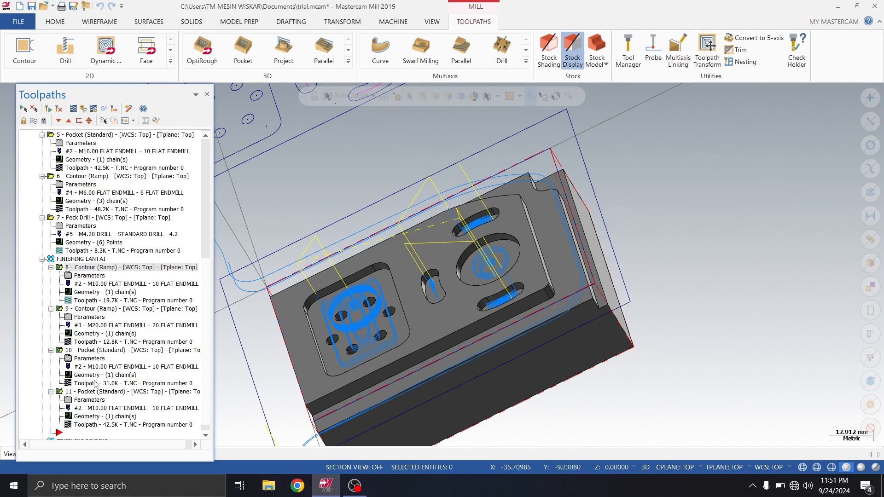
# Step: Start defining a new flat endmill with 10 mm cutting diameter from operation 8, Contour (Ramp), in the FINISHING LANTAI group
pyautogui.click(94, 276)
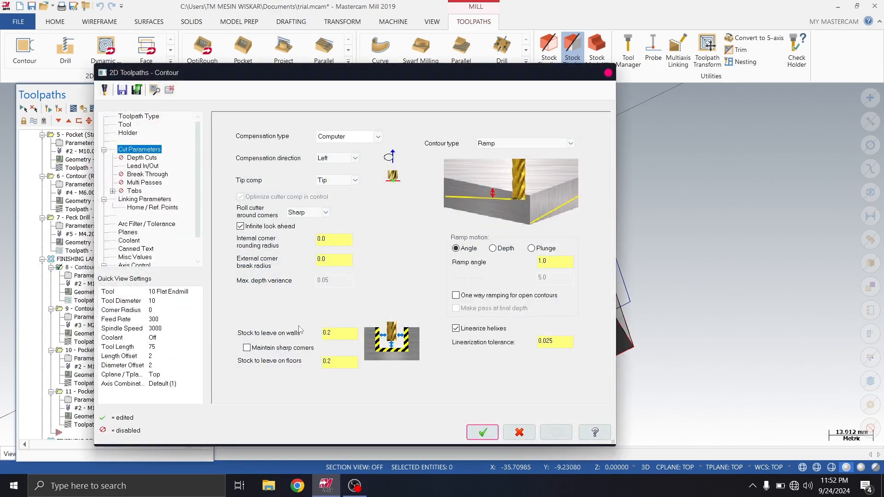
pyautogui.click(125, 126)
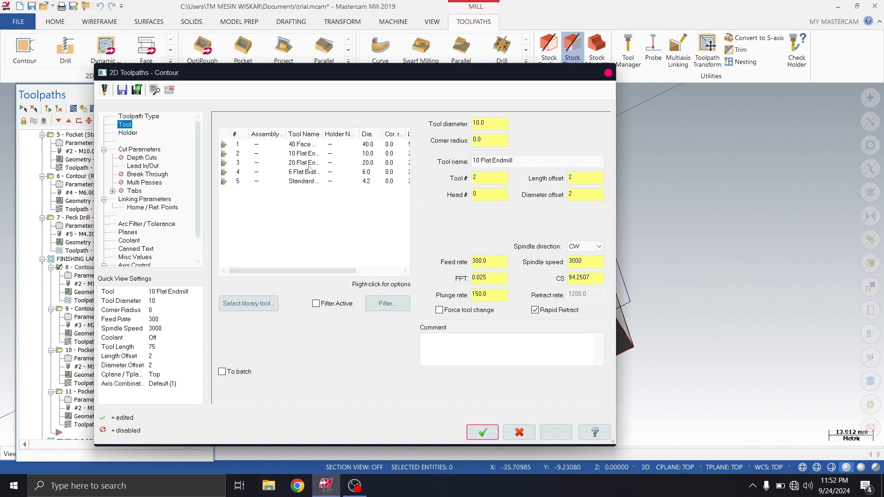
pyautogui.rightClick(306, 196)
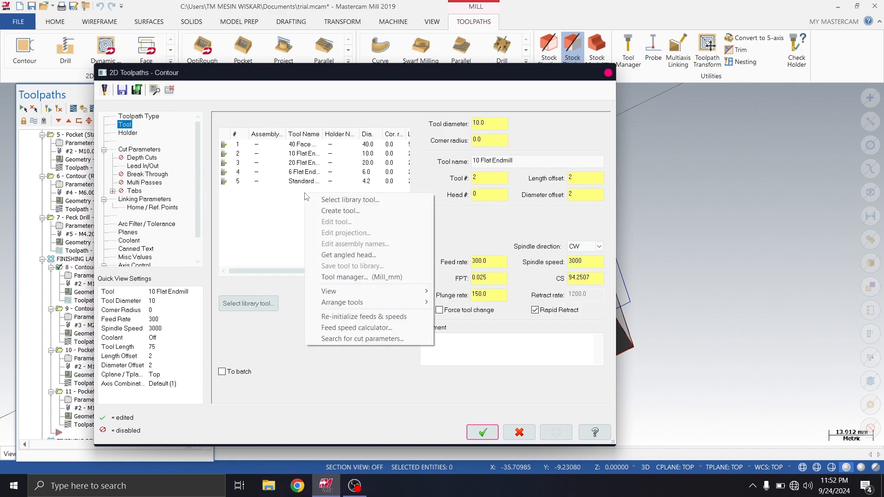
pyautogui.click(332, 211)
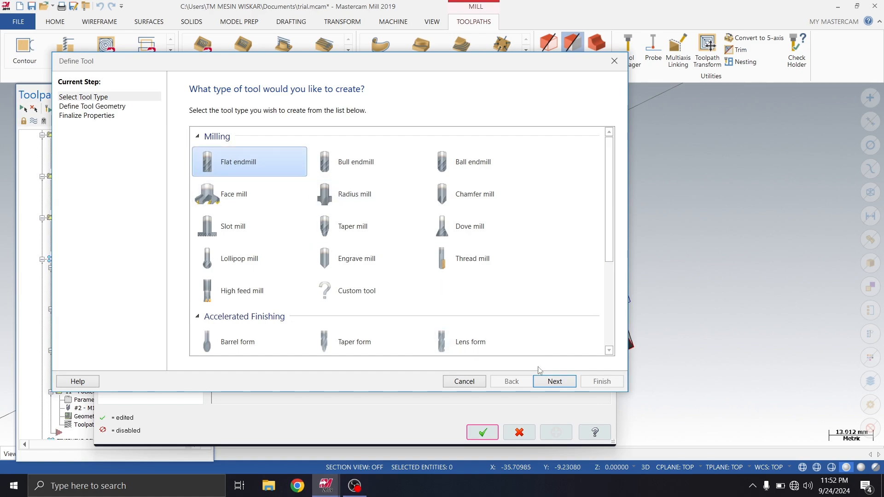
pyautogui.click(547, 380)
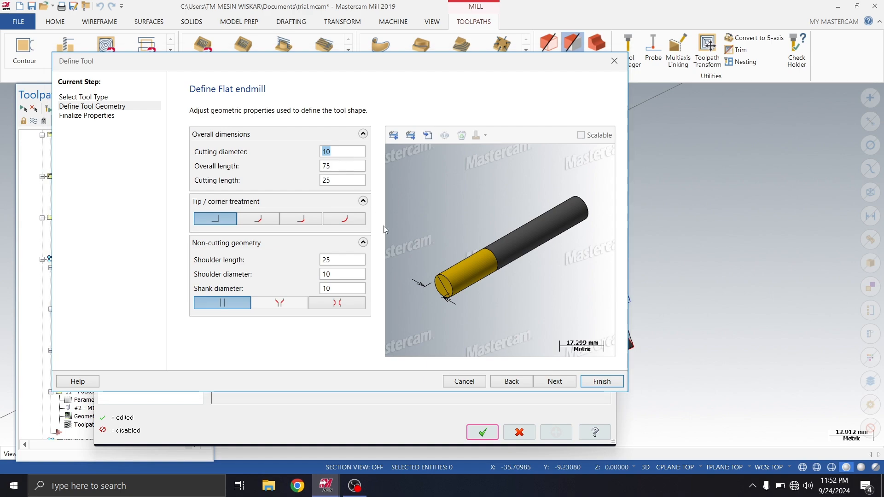
pyautogui.click(554, 382)
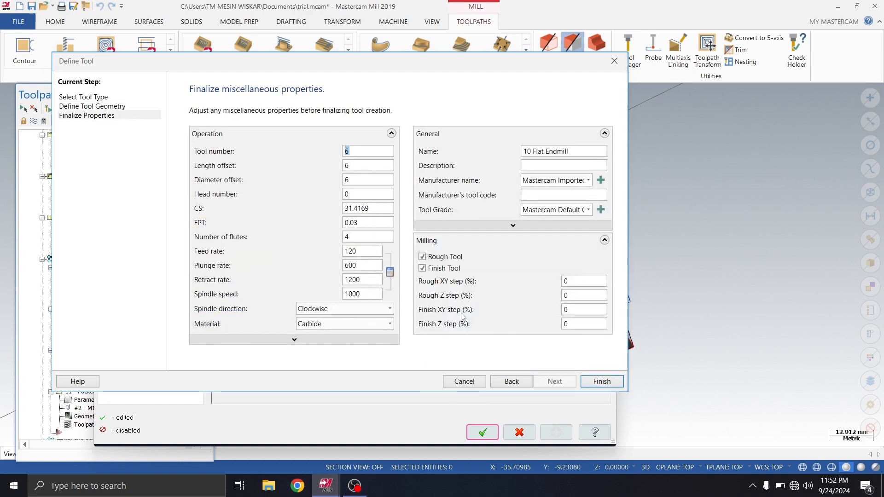
# Step: Set the new 10 mm endmill's feed rate to 200, plunge rate to 100 and spindle speed to 4000
pyautogui.doubleClick(363, 250)
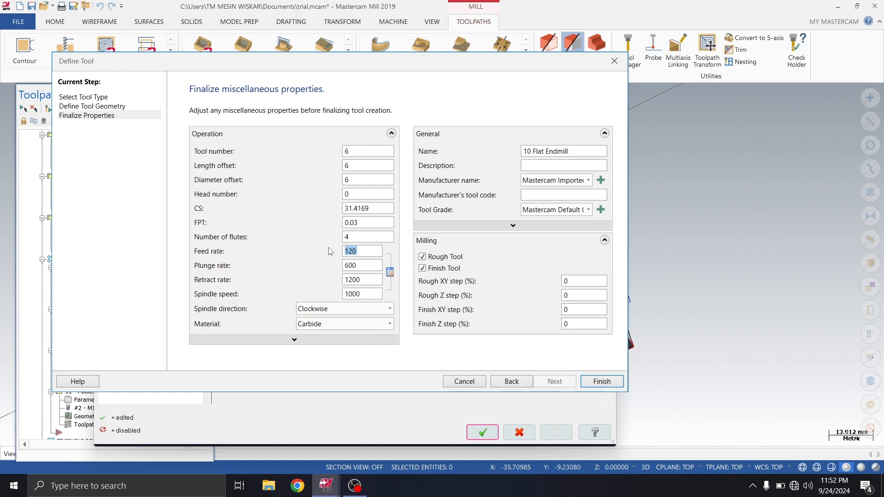
pyautogui.write('2')
pyautogui.doubleClick(353, 266)
pyautogui.write('100')
pyautogui.doubleClick(366, 295)
pyautogui.write('4000')
# Step: Name the new tool FINISH 10 ENDMILL and add it to the tool list despite the similar existing tool
pyautogui.click(582, 152)
pyautogui.moveTo(583, 152); pyautogui.dragTo(523, 150)
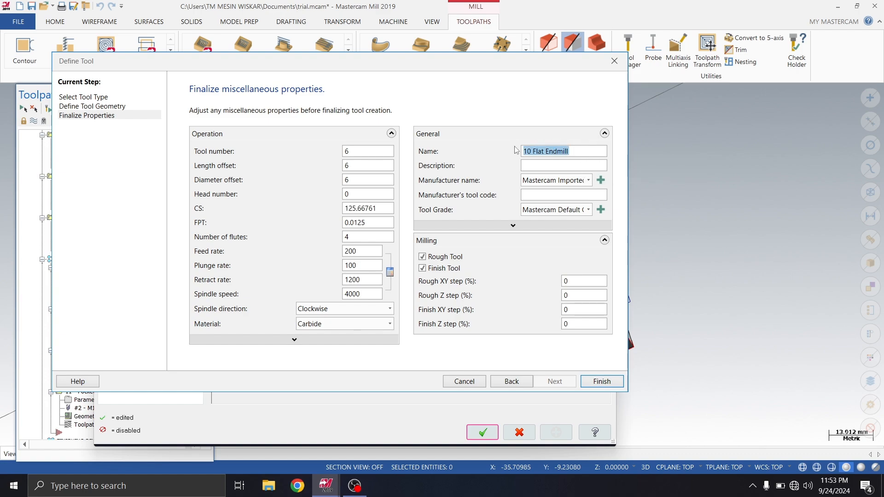
pyautogui.write('RO')
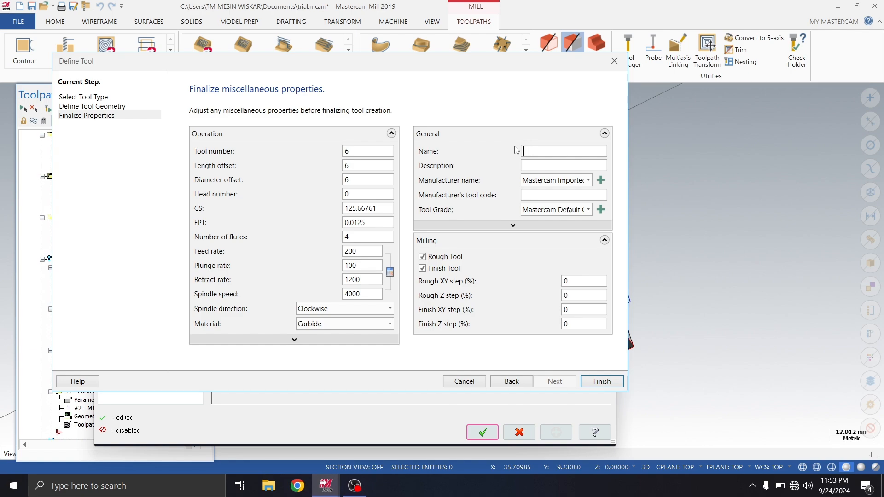
pyautogui.write('FINISH 10 ENDMILL')
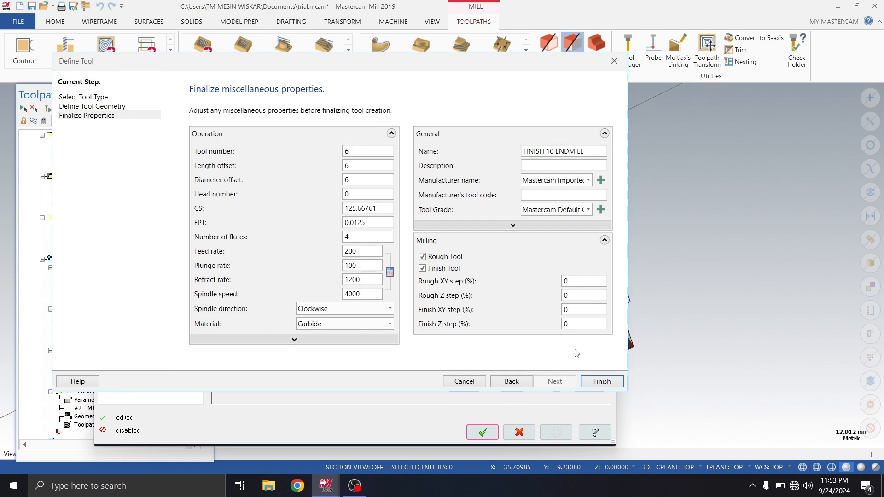
pyautogui.click(602, 381)
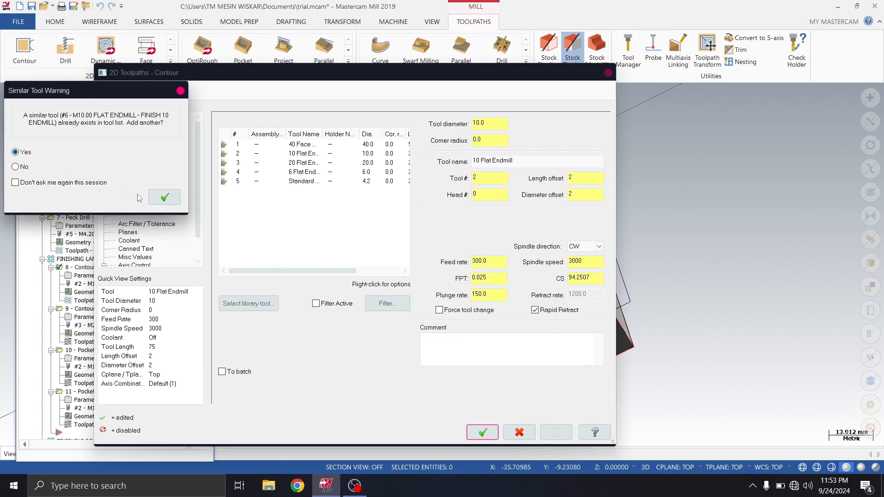
pyautogui.click(165, 198)
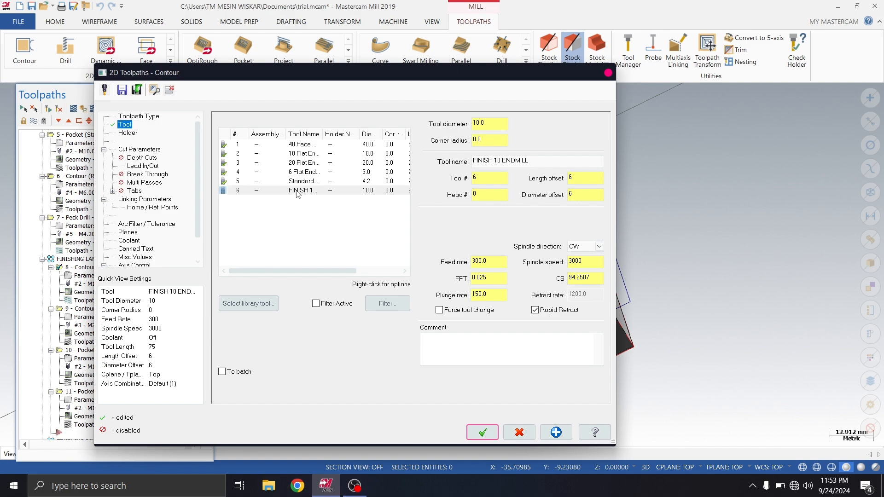
# Step: Start defining a second flat endmill and set its cutting diameter to 20 mm
pyautogui.rightClick(307, 207)
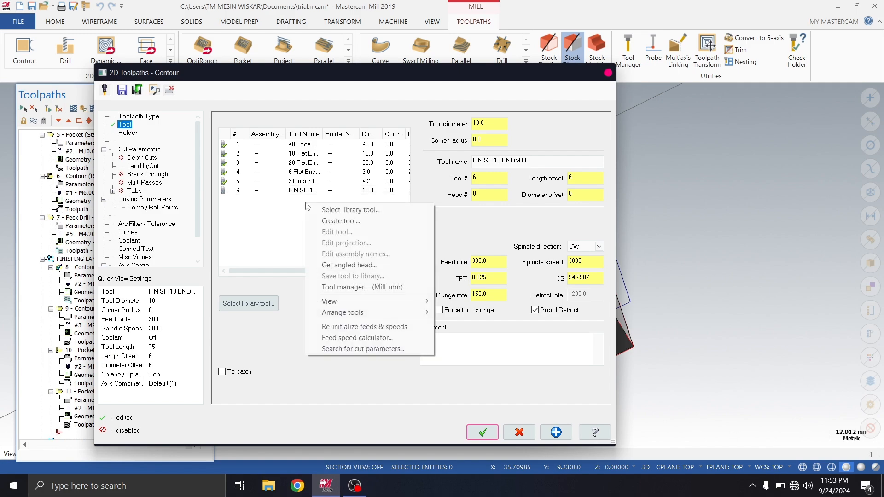
pyautogui.click(342, 222)
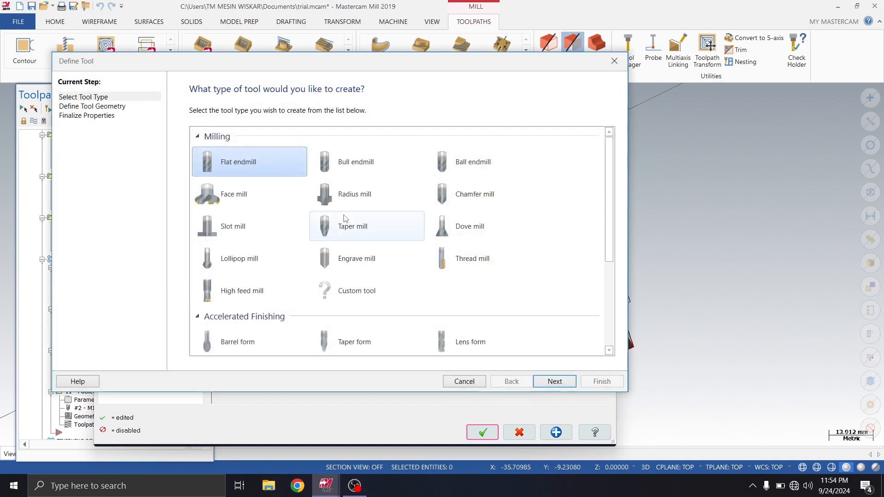
pyautogui.click(259, 157)
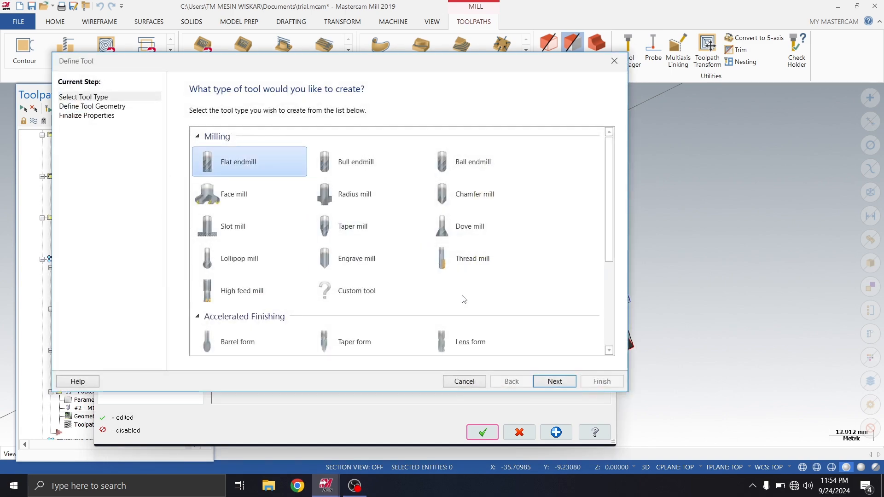
pyautogui.click(559, 382)
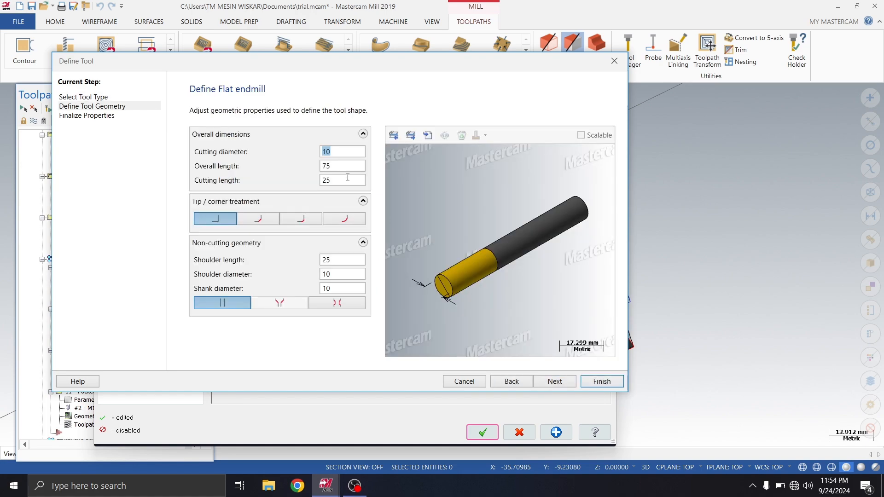
pyautogui.write('2')
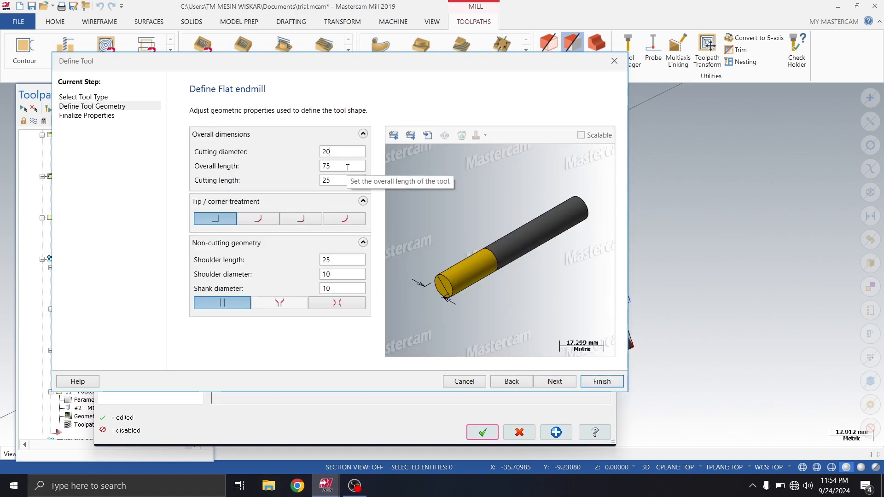
pyautogui.click(564, 382)
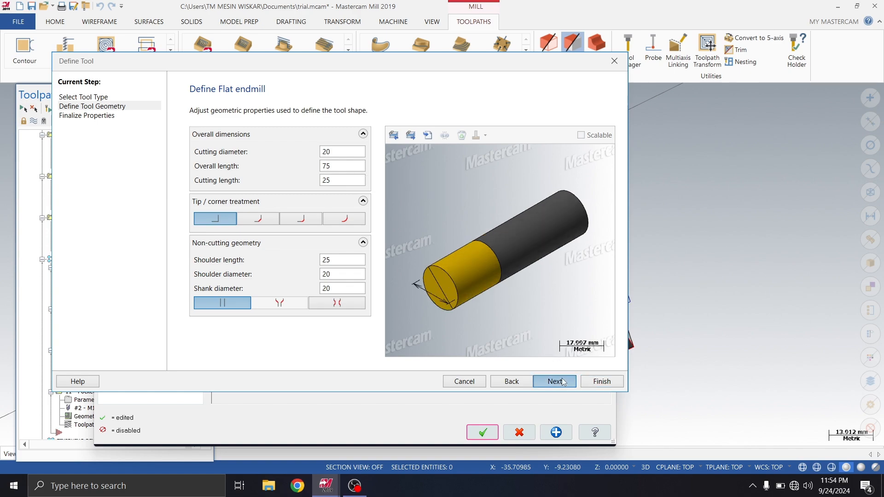
# Step: Set the 20 mm endmill to 2 flutes, feed rate 200, plunge rate 100 and spindle speed 3000
pyautogui.doubleClick(357, 237)
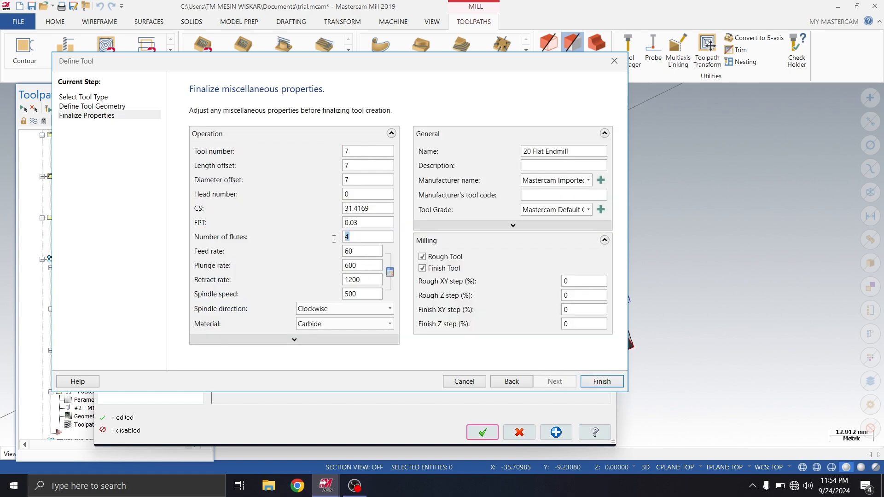
pyautogui.write('2')
pyautogui.press('Tab')
pyautogui.write('200')
pyautogui.doubleClick(370, 265)
pyautogui.press('BackSpace')
pyautogui.doubleClick(369, 292)
pyautogui.write('4')
pyautogui.write('3000')
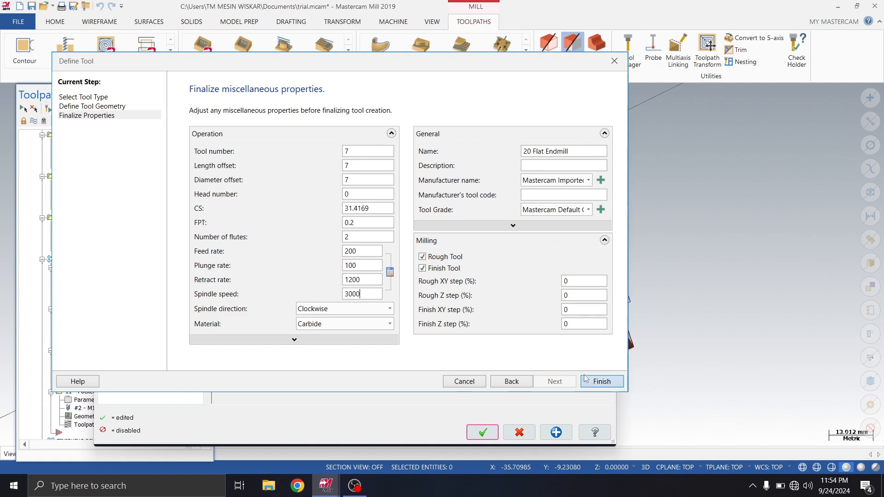
# Step: Name the second tool FINISH 20 ENDMILL and add it to the tool list
pyautogui.click(578, 153)
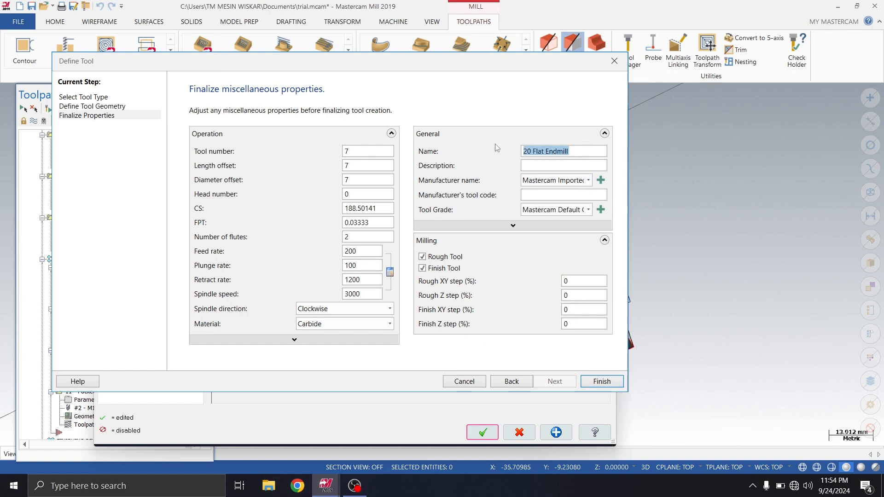
pyautogui.write('FINISH')
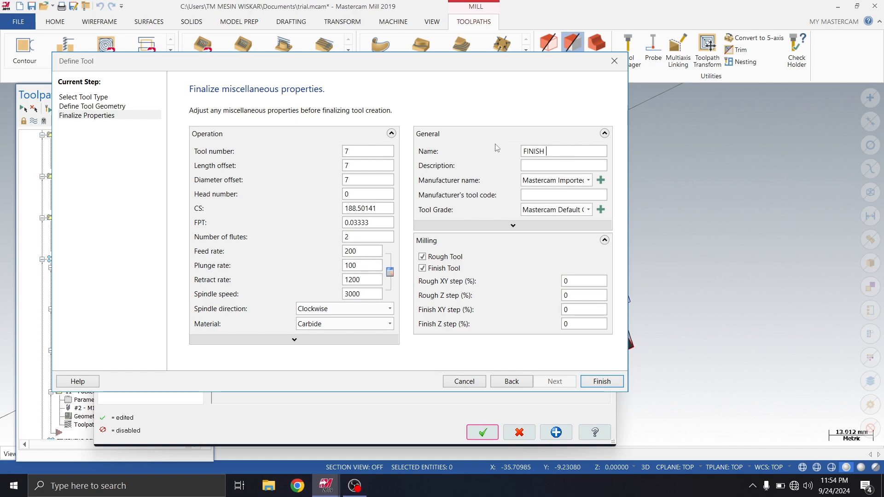
pyautogui.write(' 20 ENDMILL')
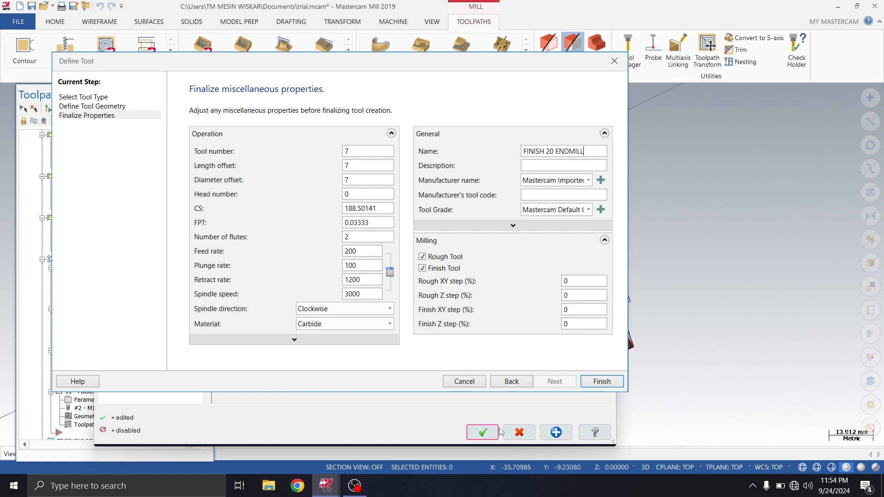
pyautogui.click(598, 382)
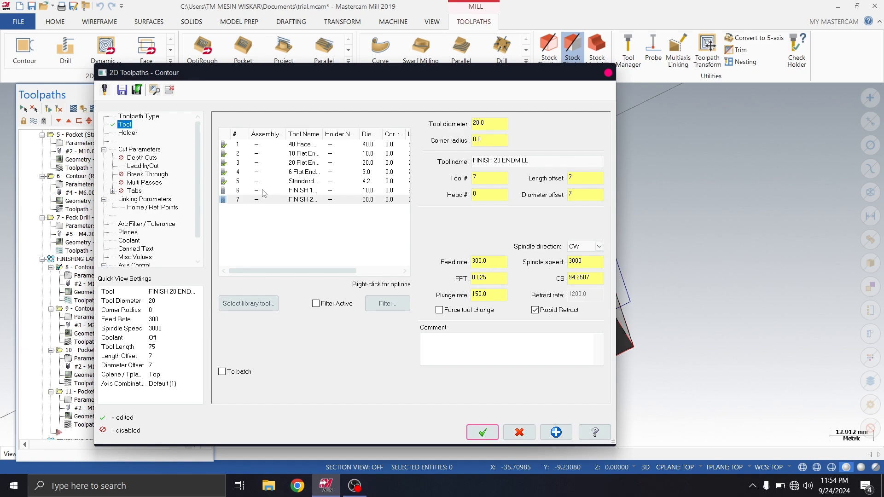
# Step: Assign the FINISH 10 ENDMILL tool to operation 8 and set its stock to leave on floors to 0
pyautogui.moveTo(265, 75); pyautogui.dragTo(376, 78)
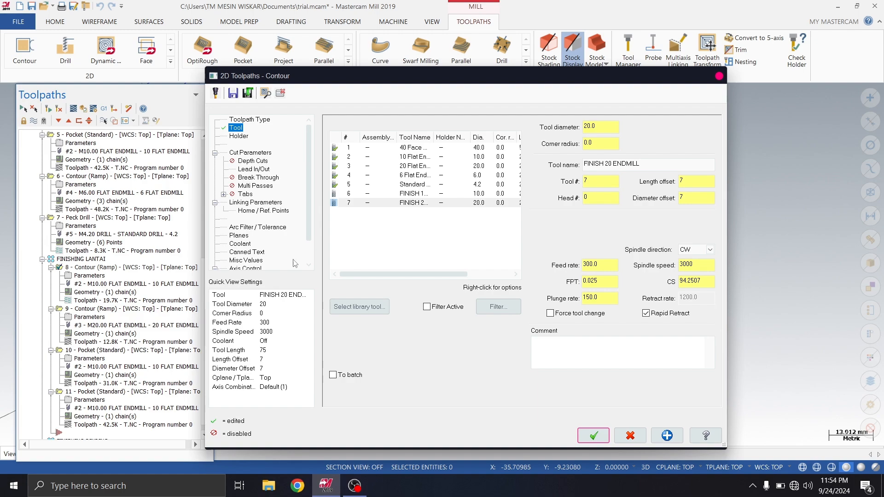
pyautogui.click(421, 194)
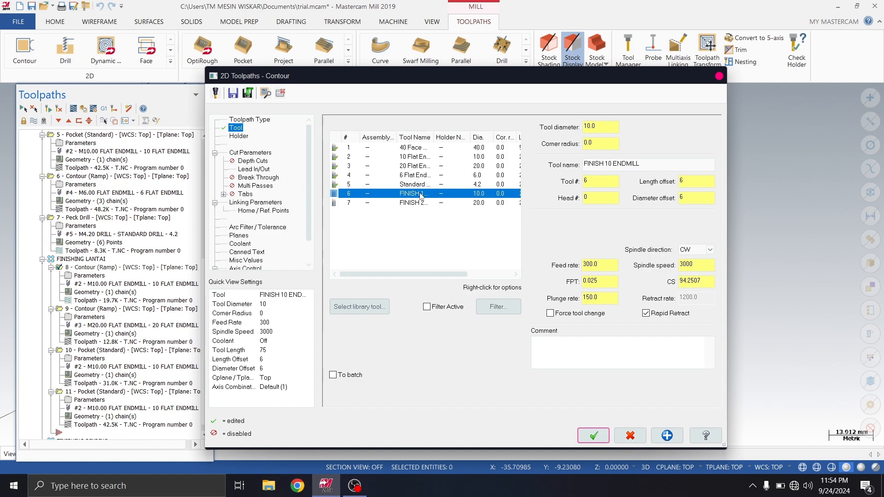
pyautogui.click(260, 161)
pyautogui.click(261, 153)
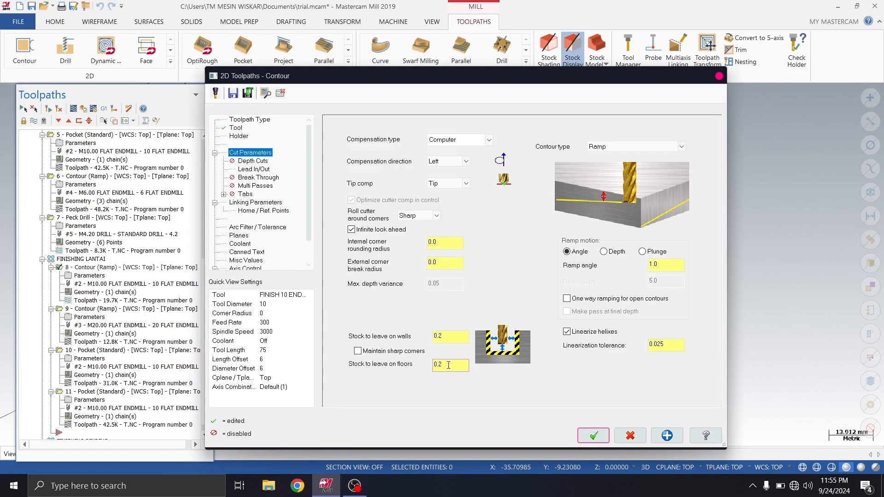
pyautogui.moveTo(444, 365); pyautogui.dragTo(432, 365)
pyautogui.write('0')
pyautogui.press('Return')
# Step: Set operation 8's top of stock to -9.0, accept the parameters and regenerate its toolpath
pyautogui.click(275, 203)
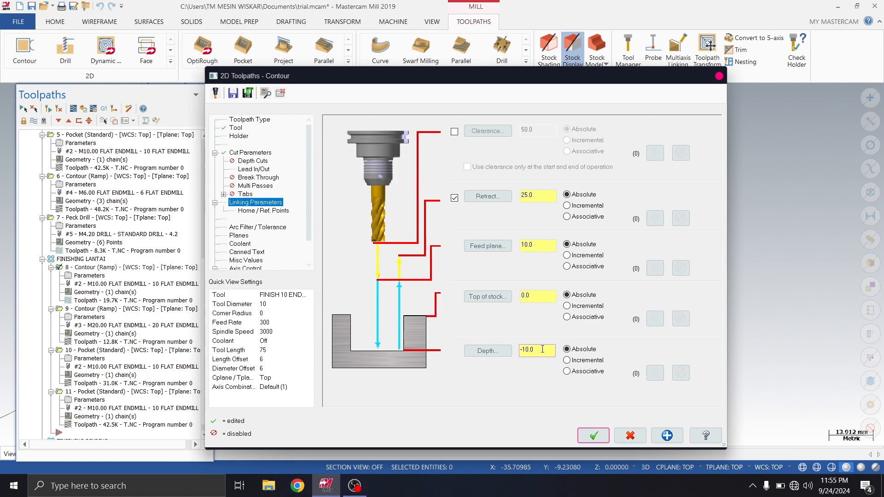
pyautogui.doubleClick(535, 295)
pyautogui.write('-9.0')
pyautogui.click(593, 441)
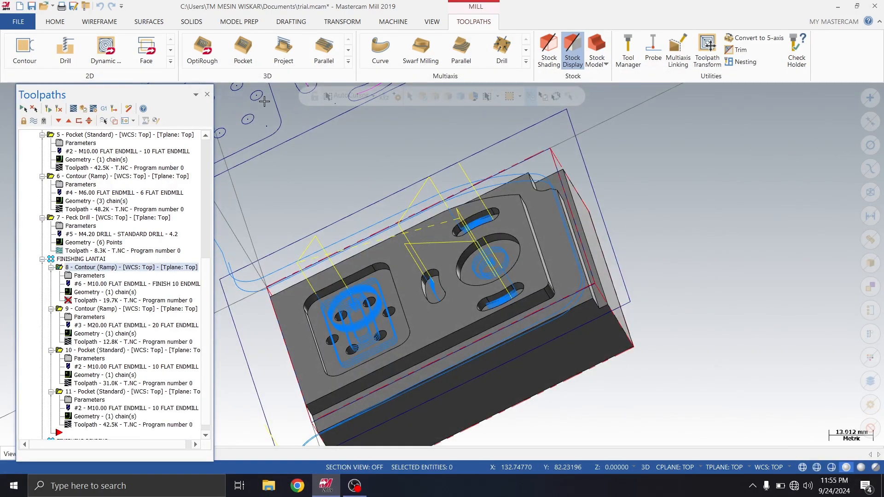
pyautogui.click(49, 109)
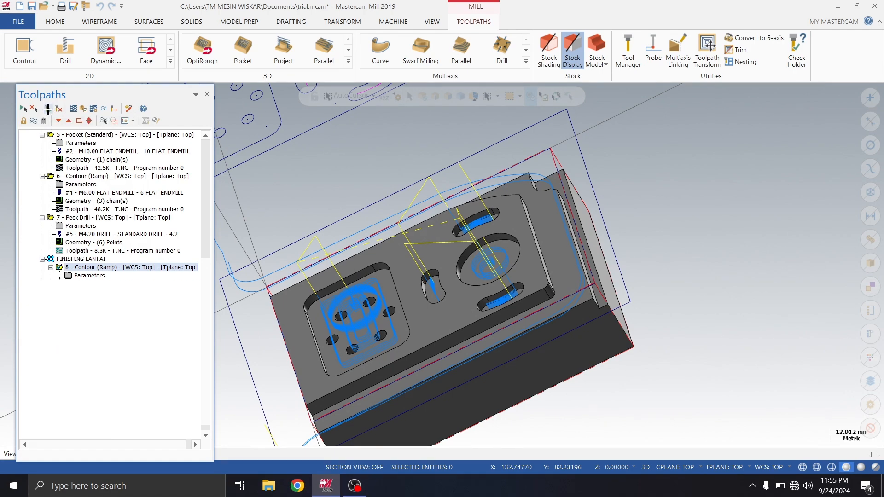
# Step: Assign the FINISH 20 ENDMILL tool to operation 9 and set its stock to leave on floors to 0
pyautogui.click(115, 309)
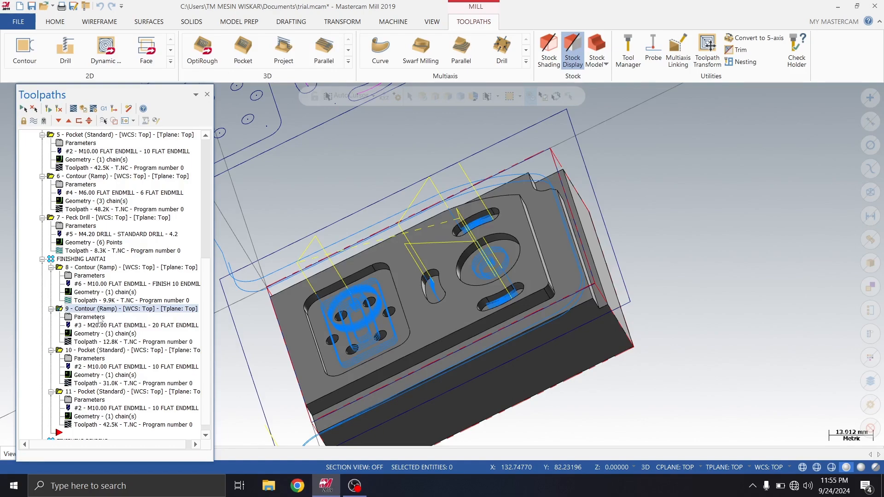
pyautogui.click(99, 317)
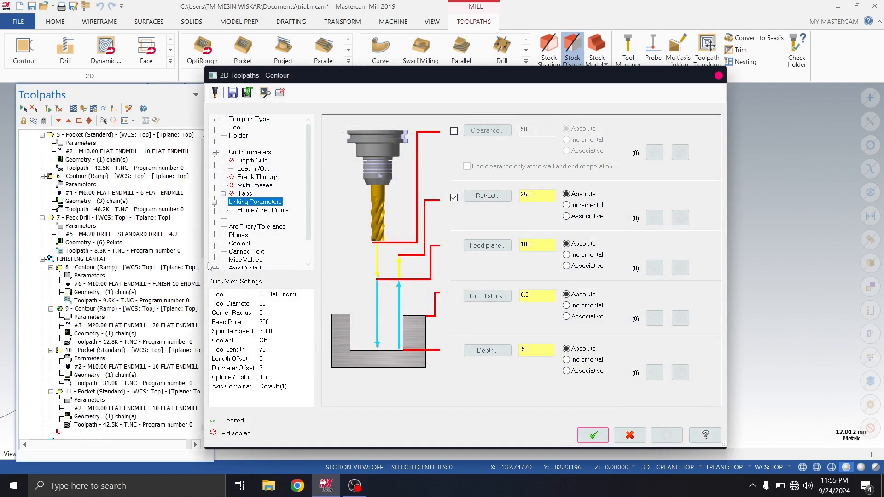
pyautogui.click(235, 127)
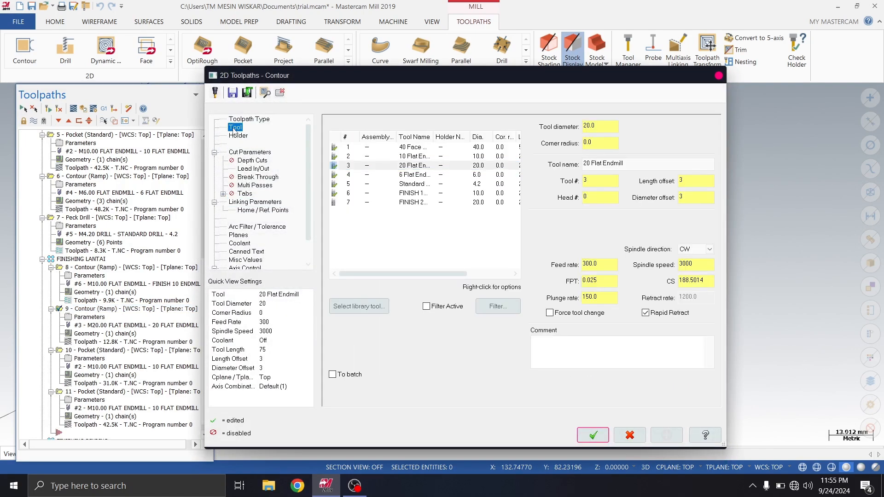
pyautogui.click(420, 203)
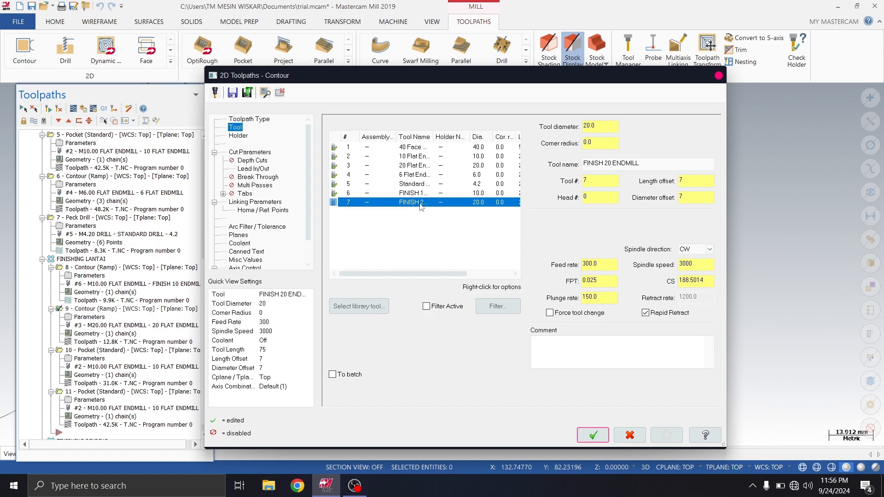
pyautogui.click(255, 152)
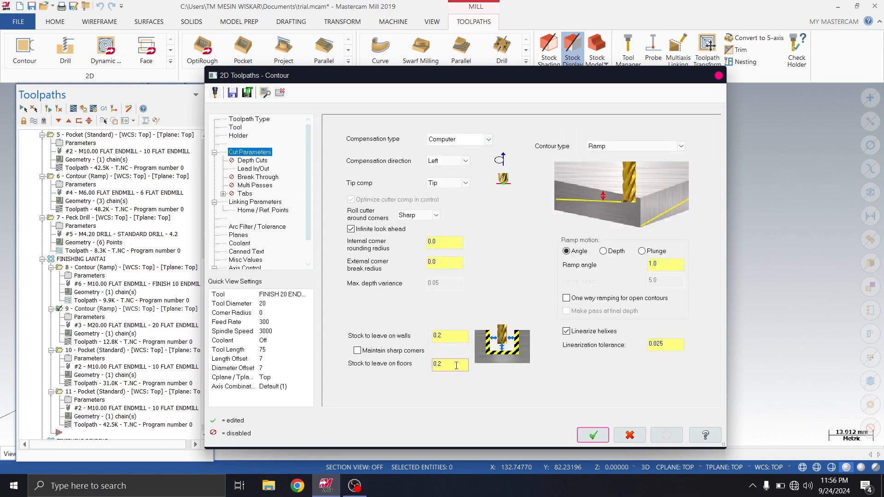
pyautogui.write('0')
pyautogui.press('Return')
# Step: Set operation 9's top of stock to -4, accept the parameters and regenerate its toolpath
pyautogui.click(267, 202)
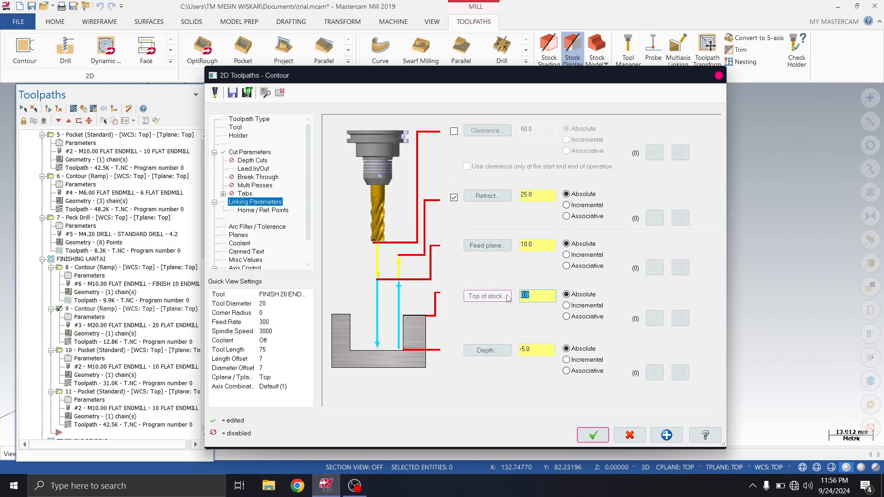
pyautogui.write('-4')
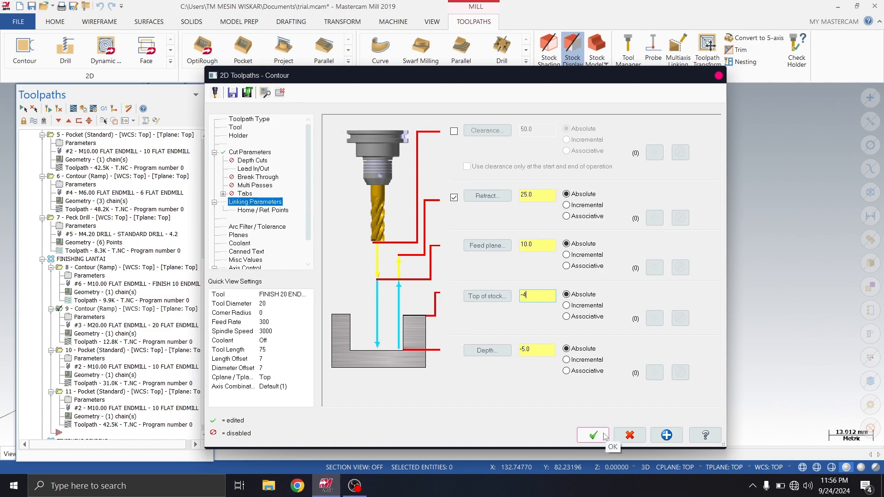
pyautogui.click(603, 437)
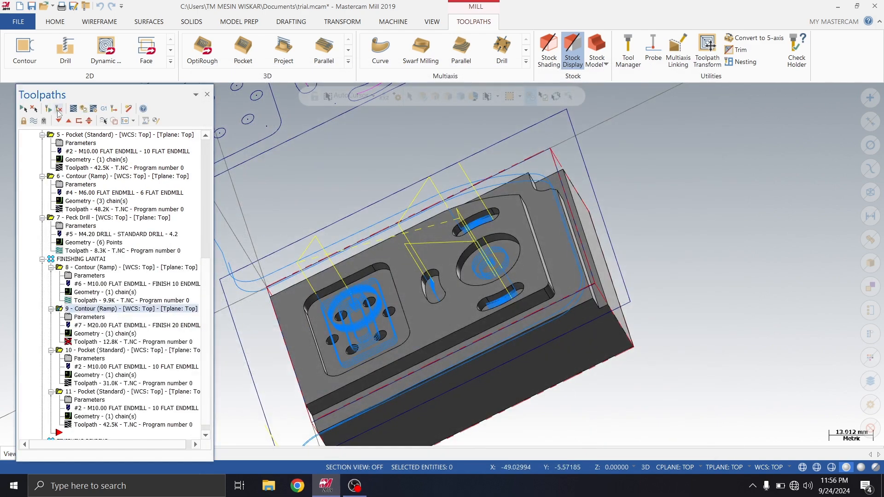
pyautogui.click(48, 108)
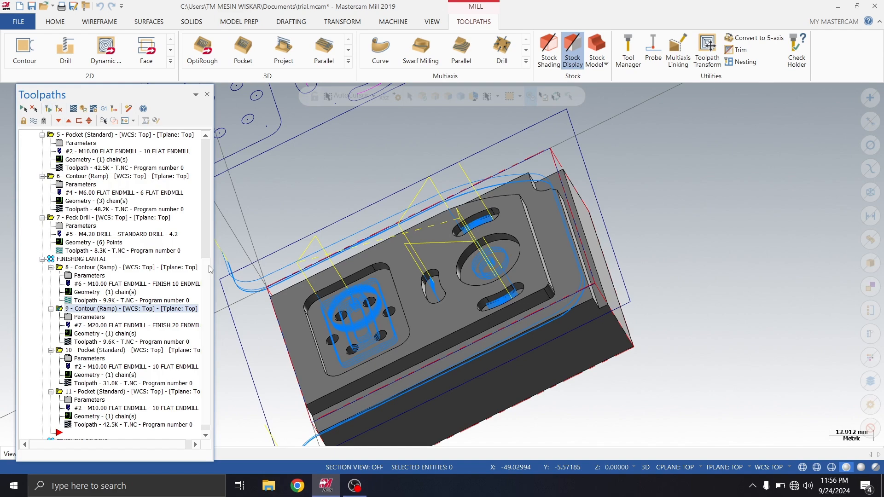
# Step: Assign the FINISH 10 ENDMILL tool to pocket operation 10 and set its stock to leave on floors to 0
pyautogui.scroll(-1, 208, 267)
pyautogui.click(142, 343)
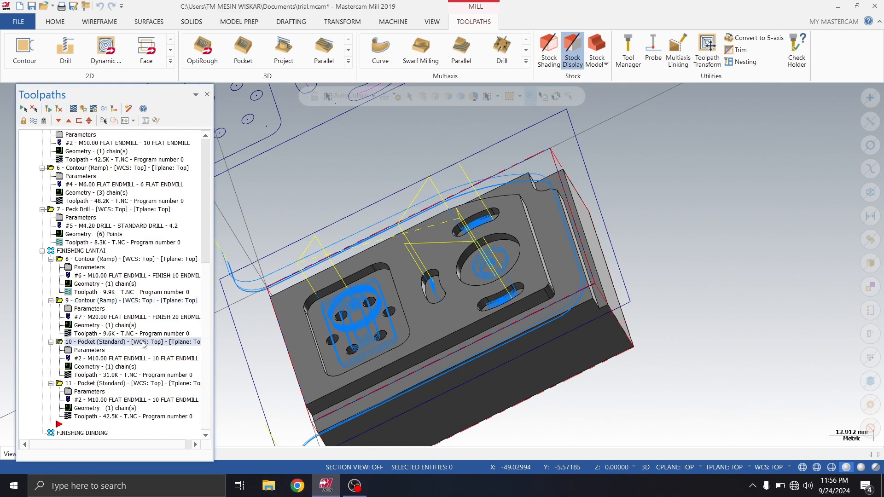
pyautogui.click(93, 351)
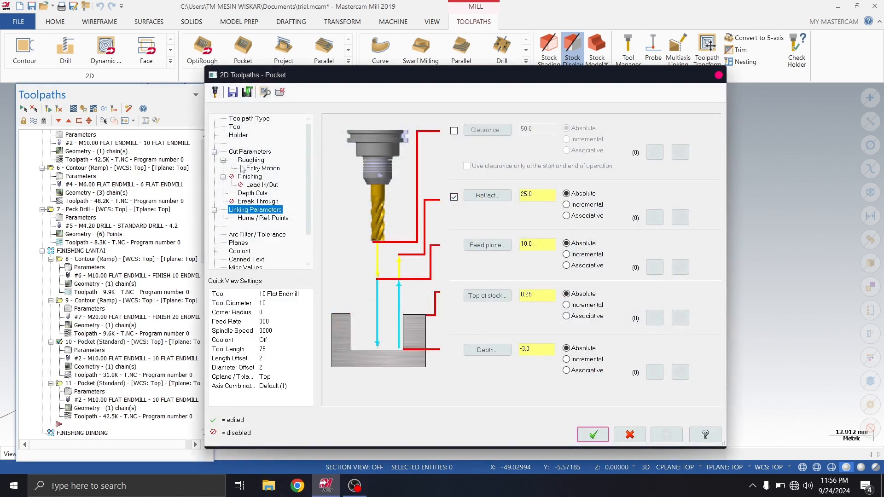
pyautogui.click(236, 127)
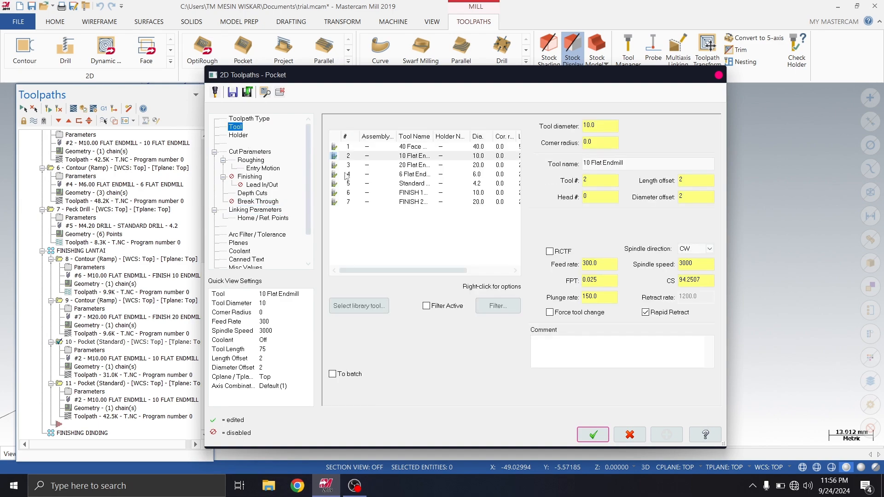
pyautogui.click(424, 194)
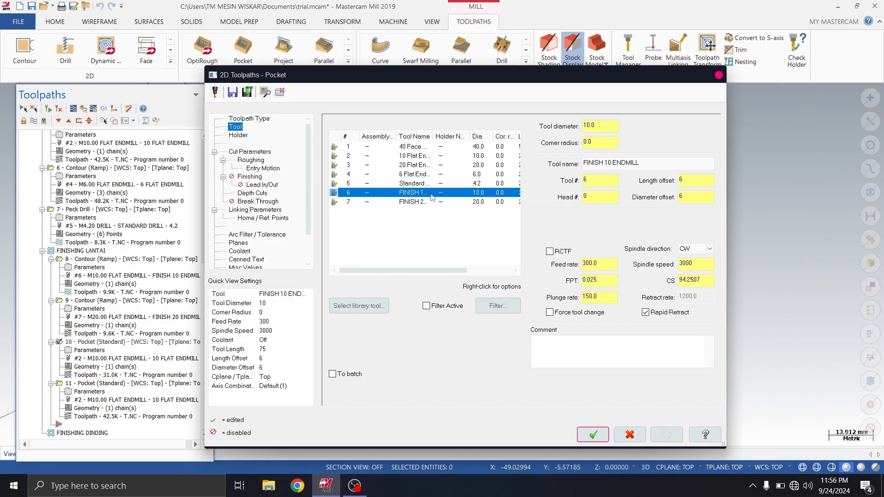
pyautogui.click(250, 152)
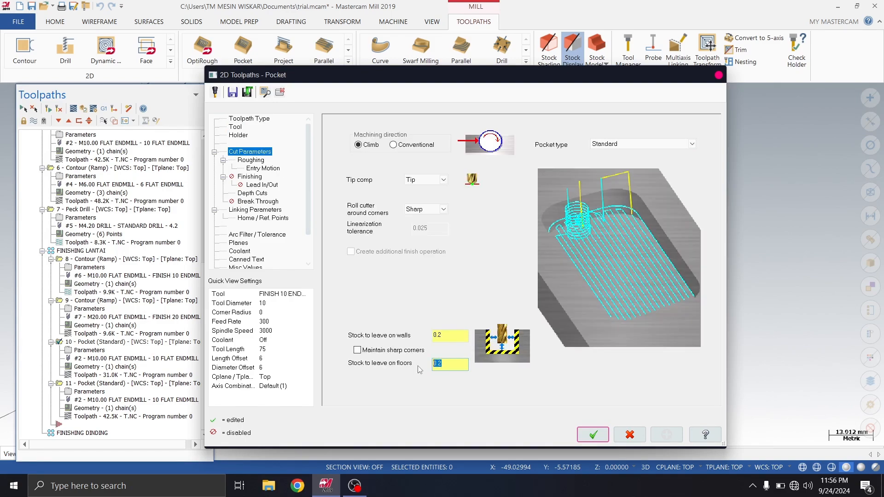
pyautogui.write('0')
pyautogui.click(598, 435)
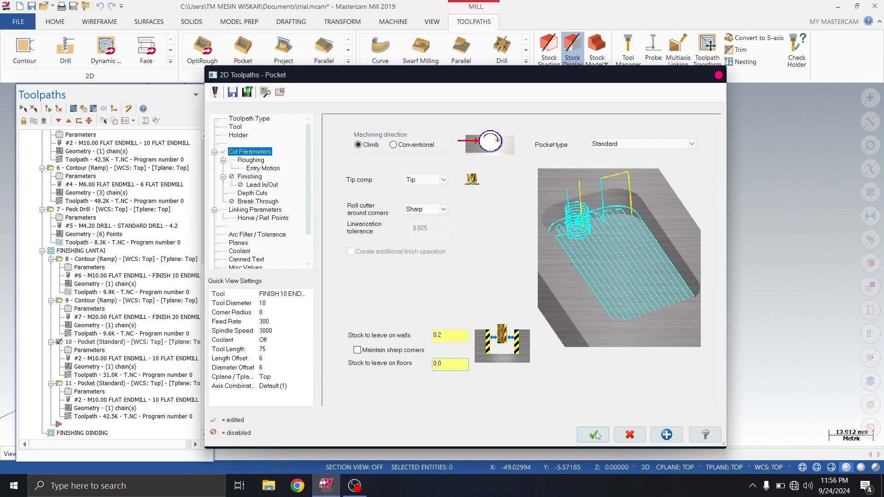
# Step: Set operation 10's top of stock to -2, accept the parameters and regenerate its toolpath
pyautogui.click(90, 351)
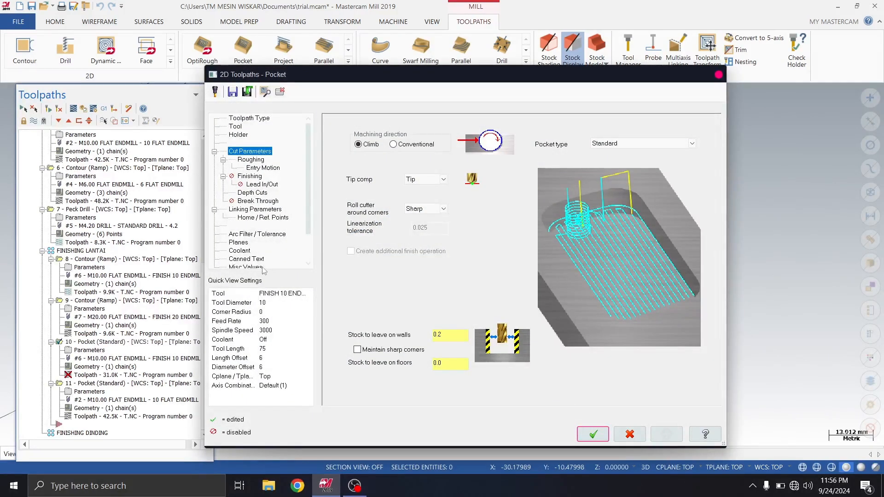
pyautogui.click(264, 211)
pyautogui.click(543, 350)
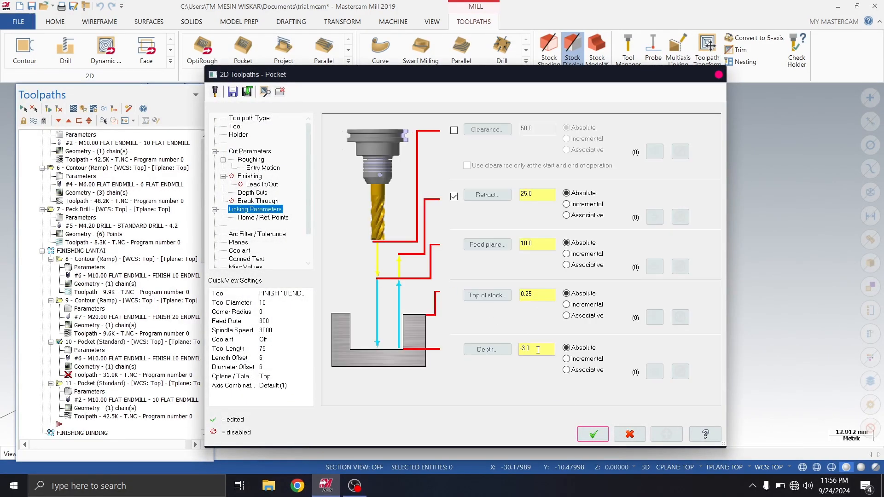
pyautogui.doubleClick(534, 294)
pyautogui.write('-')
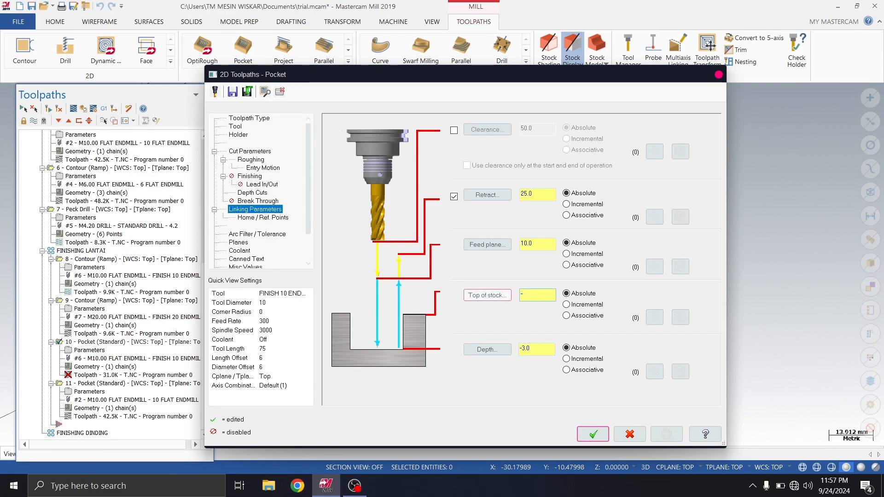
pyautogui.write('2')
pyautogui.click(593, 434)
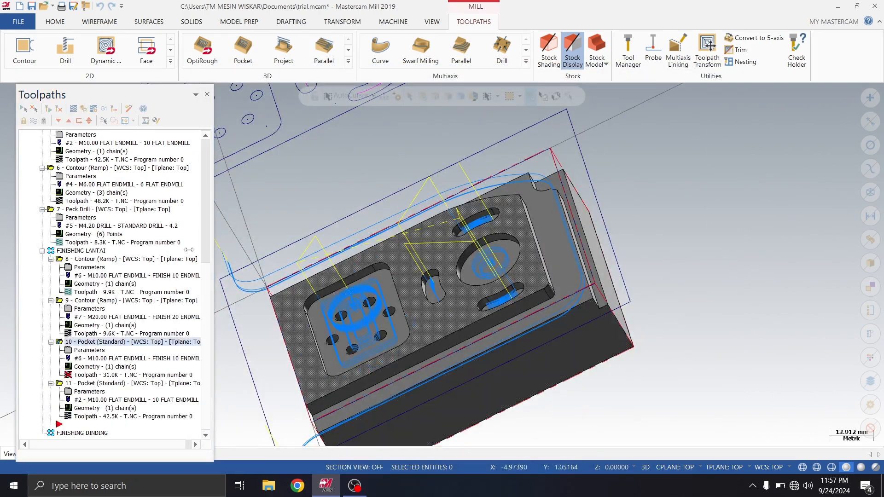
pyautogui.click(48, 109)
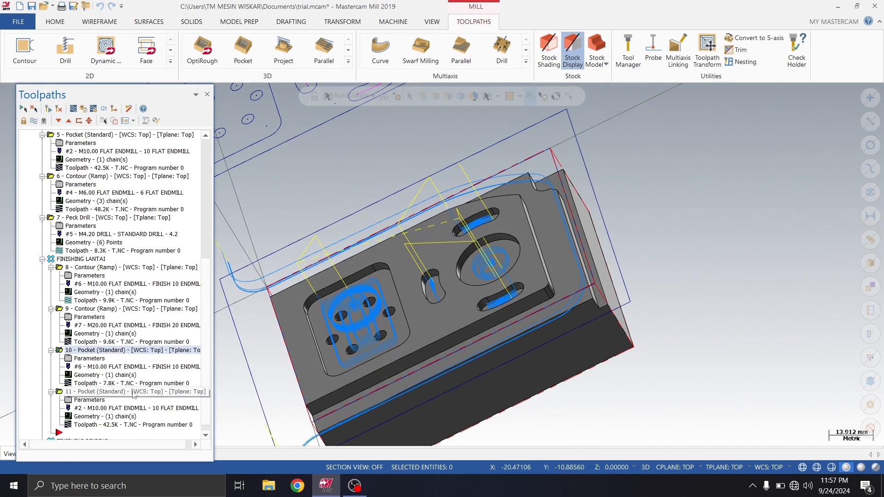
# Step: Assign the FINISH 10 ENDMILL tool to pocket operation 11 and set its stock to leave on floors to 0
pyautogui.click(132, 392)
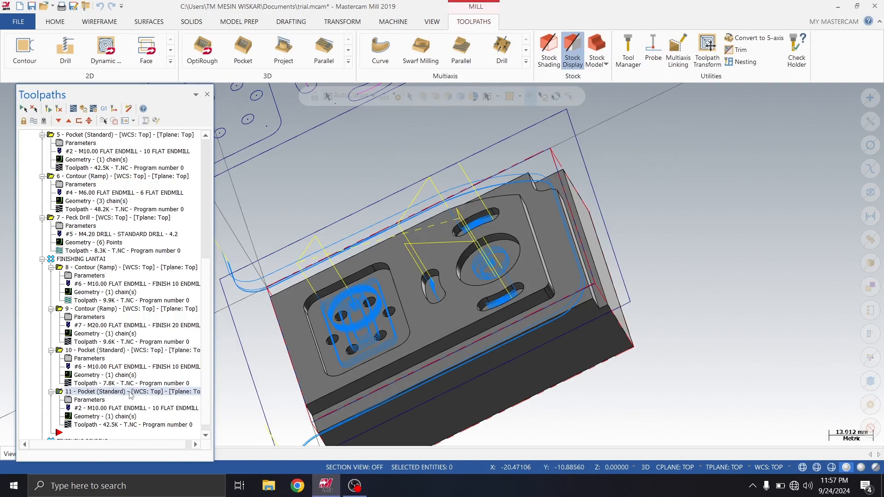
pyautogui.click(100, 403)
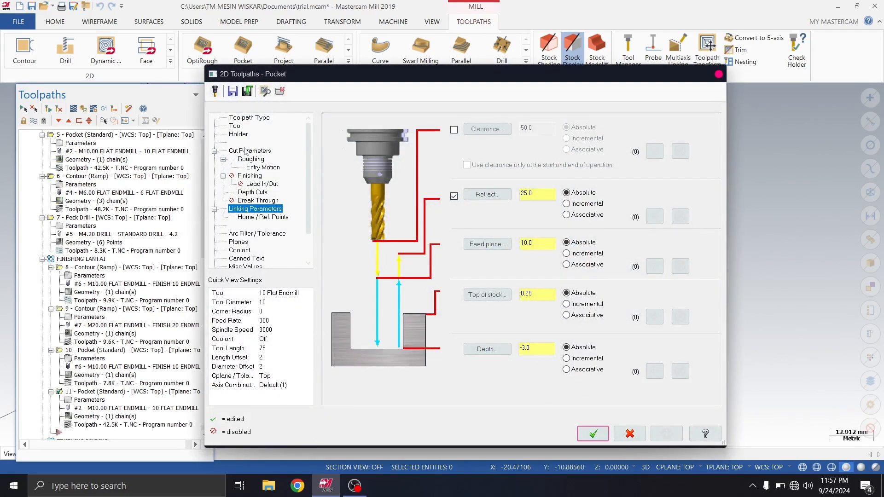
pyautogui.click(237, 128)
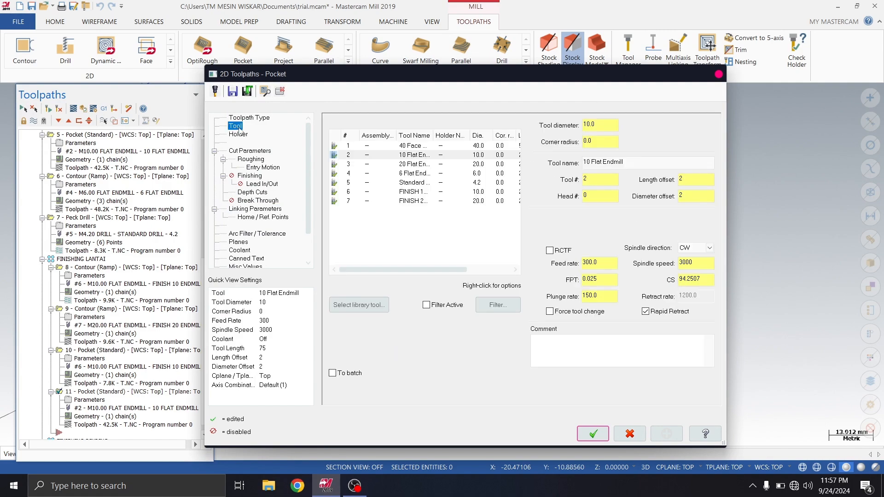
pyautogui.click(417, 193)
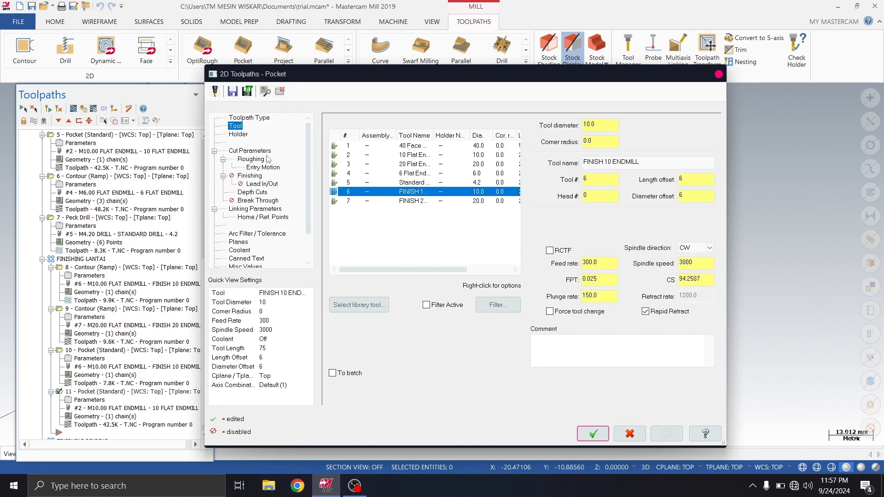
pyautogui.click(251, 151)
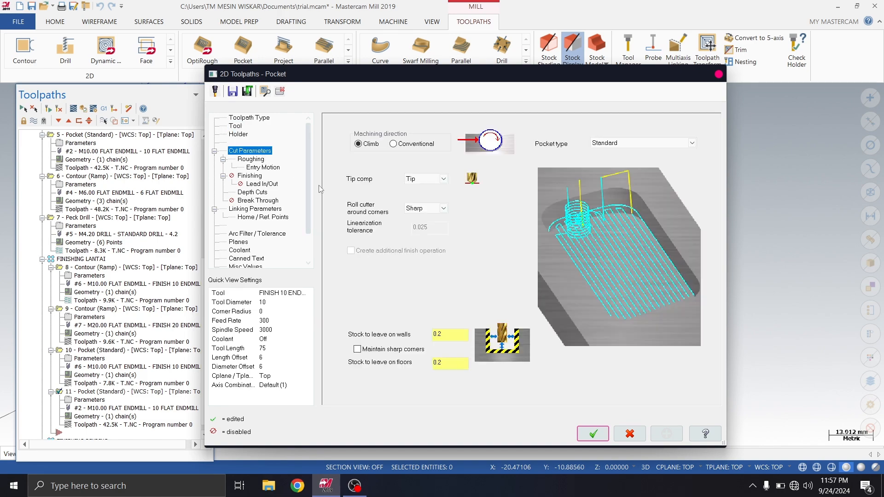
pyautogui.doubleClick(443, 366)
pyautogui.write('0')
# Step: Set operation 11's top of stock to -2, accept the parameters and regenerate its toolpath
pyautogui.click(255, 209)
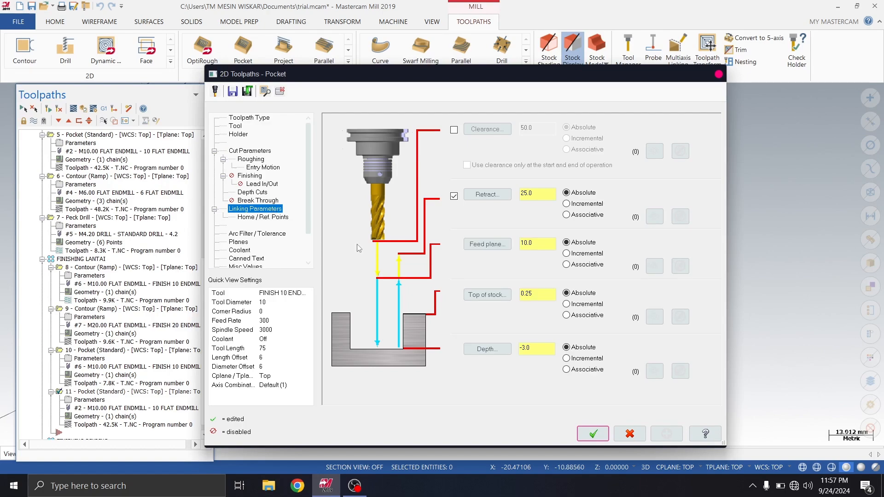
pyautogui.click(530, 294)
pyautogui.doubleClick(530, 294)
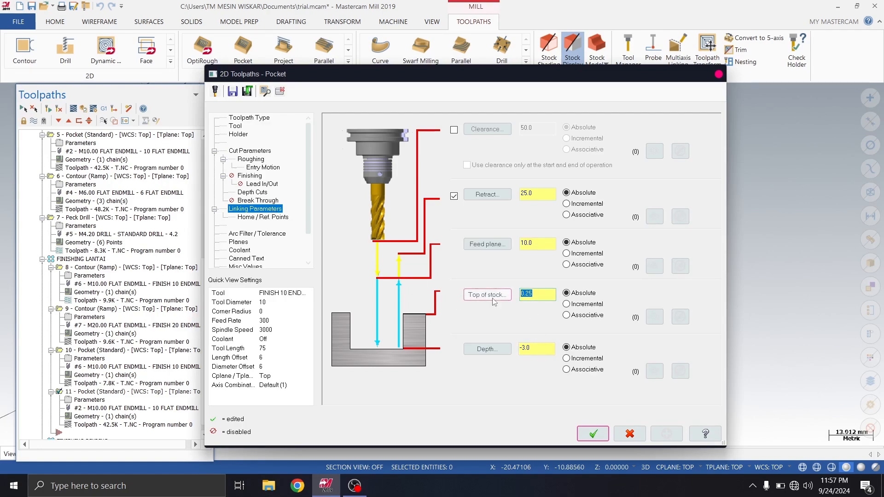
pyautogui.write('-2')
pyautogui.click(594, 433)
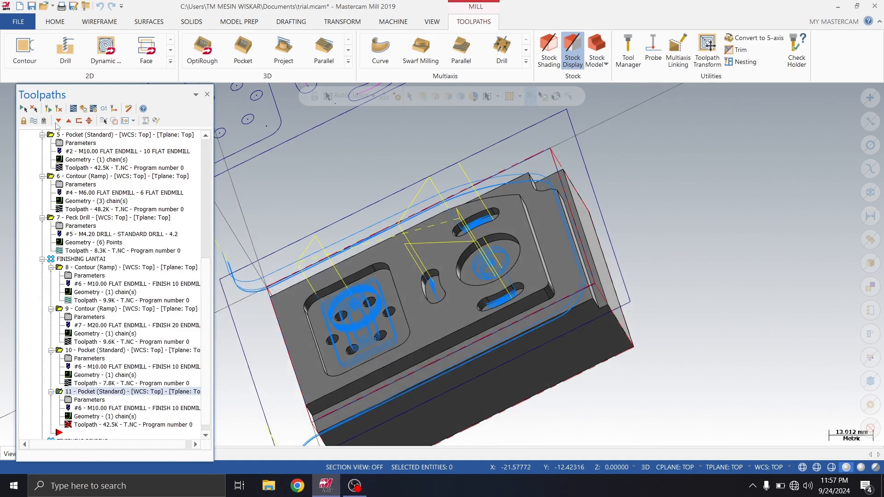
pyautogui.click(49, 107)
# Step: Select roughing operations 1 to 7, open them in the Verify simulation and display the workpiece
pyautogui.scroll(-1, 204, 272)
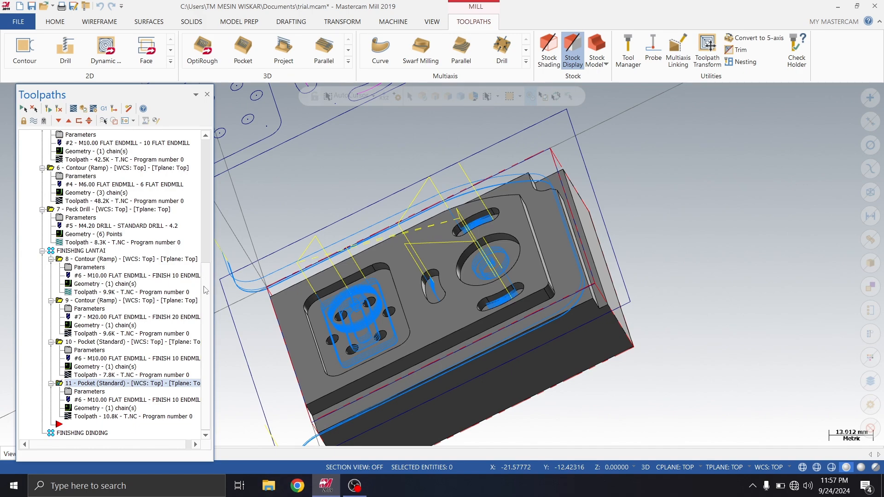
pyautogui.moveTo(205, 290); pyautogui.dragTo(211, 179)
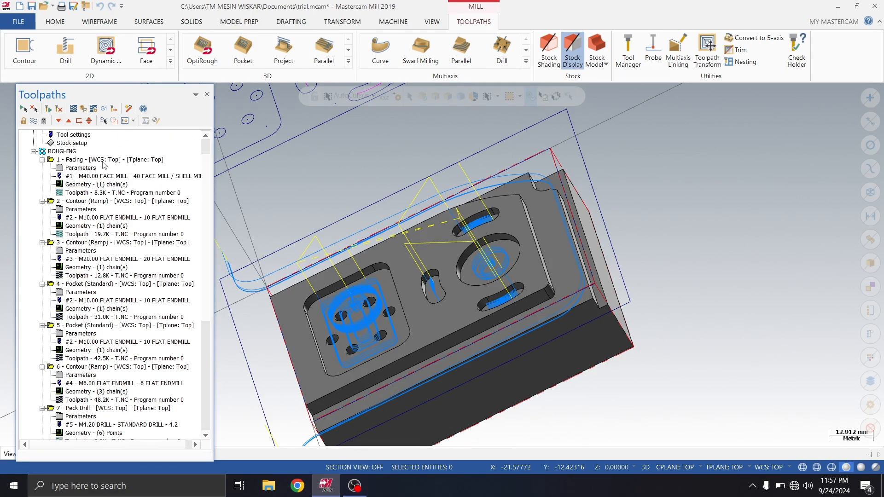
pyautogui.moveTo(206, 190); pyautogui.dragTo(200, 260)
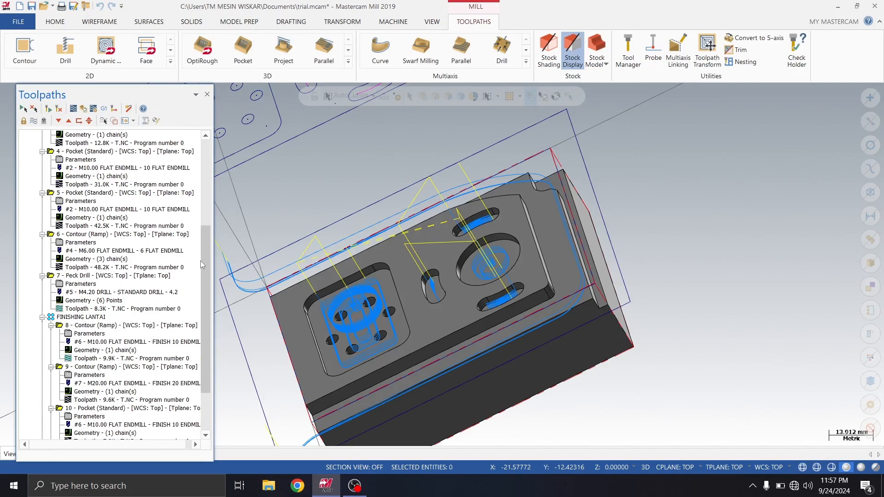
pyautogui.click(110, 277)
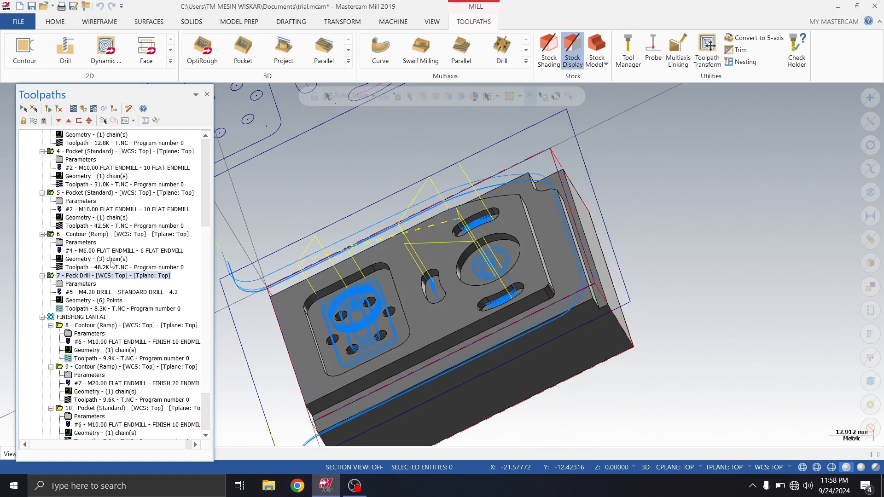
pyautogui.click(83, 109)
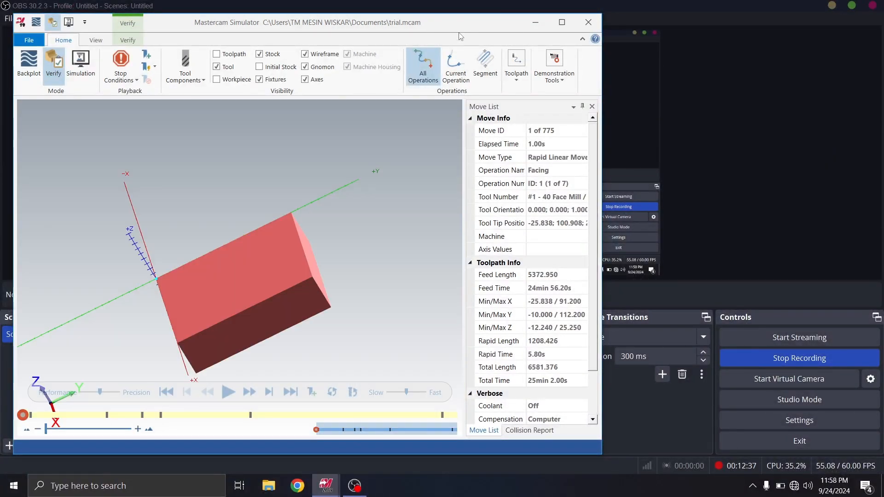
pyautogui.click(833, 5)
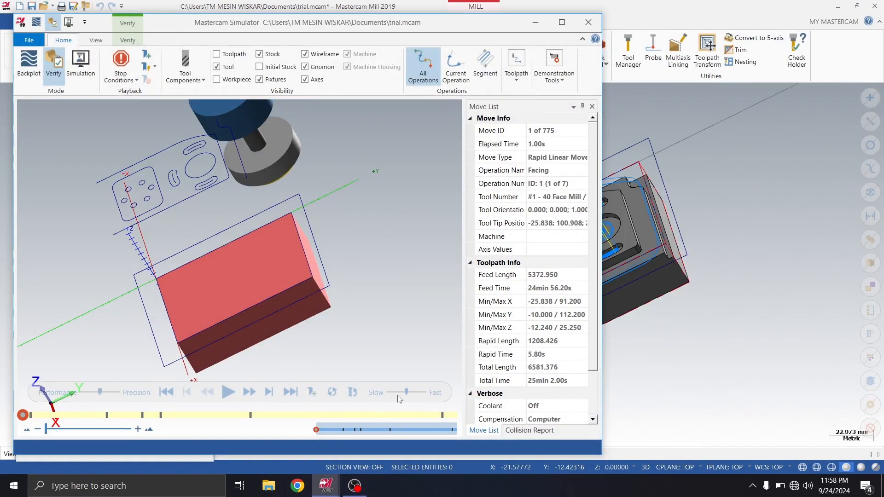
pyautogui.click(217, 79)
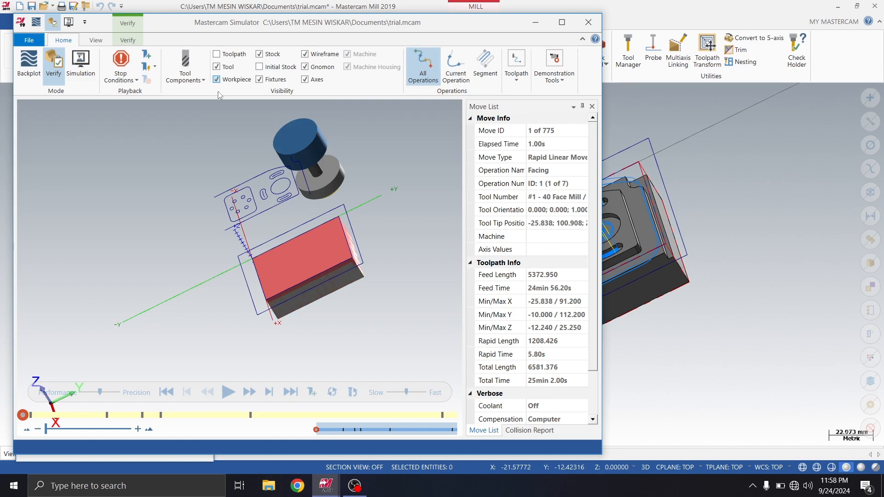
# Step: Set the simulator to the isometric view, slow down the playback speed and play the roughing simulation
pyautogui.scroll(2, 261, 225)
pyautogui.scroll(2, 304, 309)
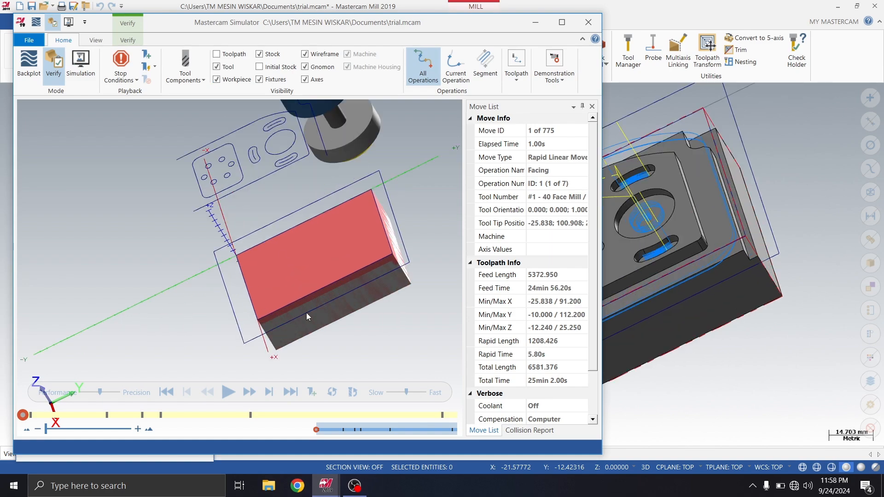
pyautogui.rightClick(245, 209)
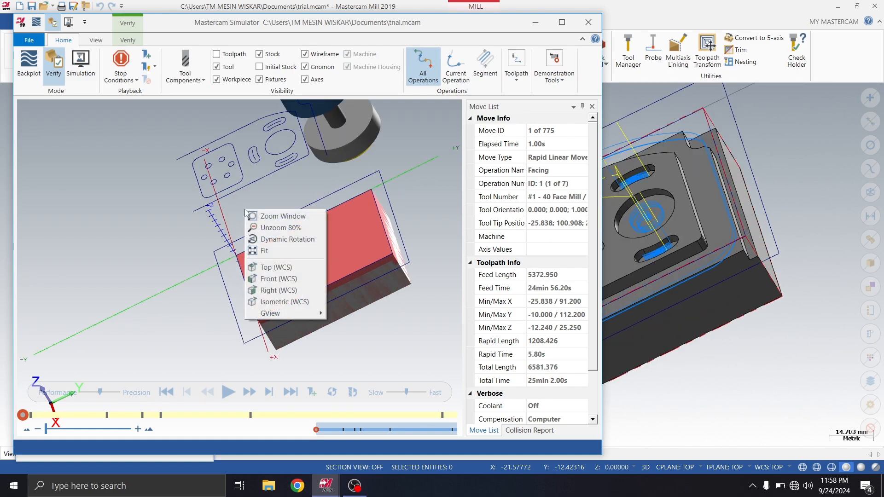
pyautogui.click(303, 297)
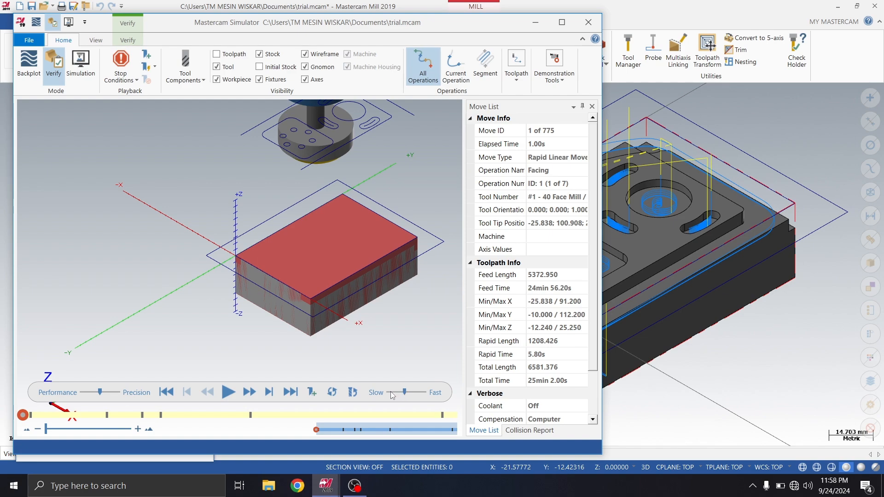
pyautogui.click(390, 391)
pyautogui.click(228, 392)
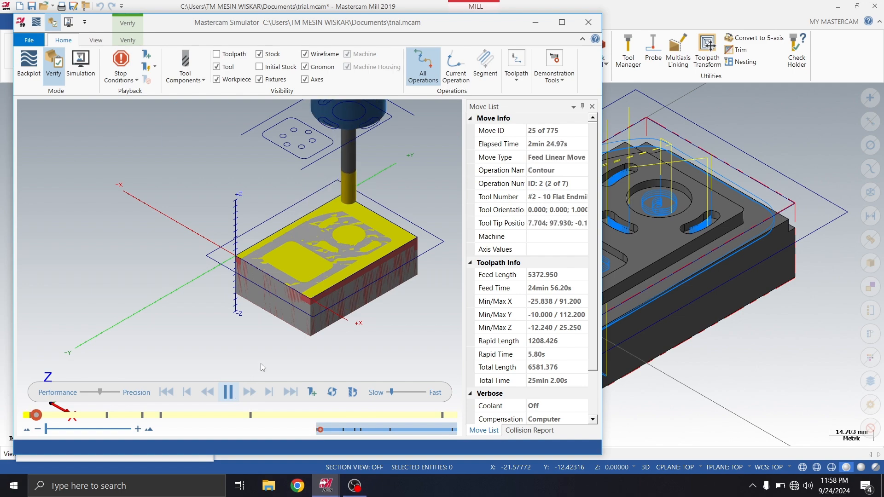
pyautogui.scroll(2, 366, 274)
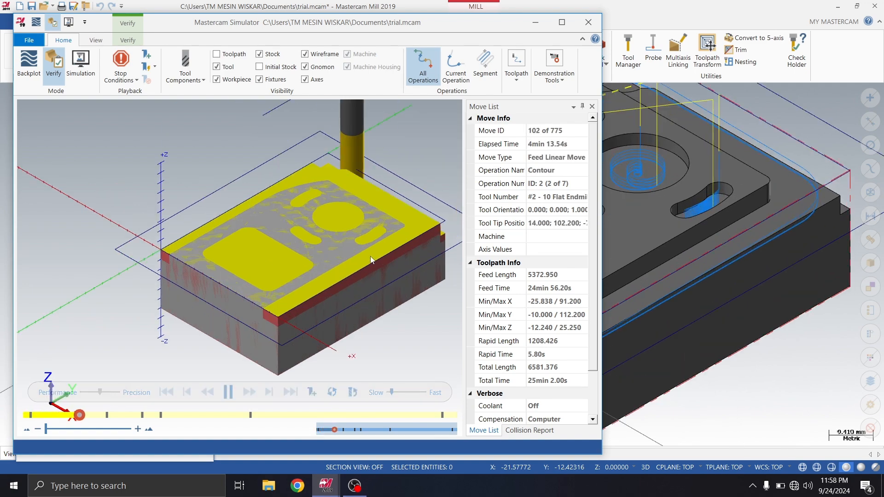
# Step: Toggle the workpiece and initial stock displays while the roughing simulation runs to compare them with the cut stock
pyautogui.click(217, 80)
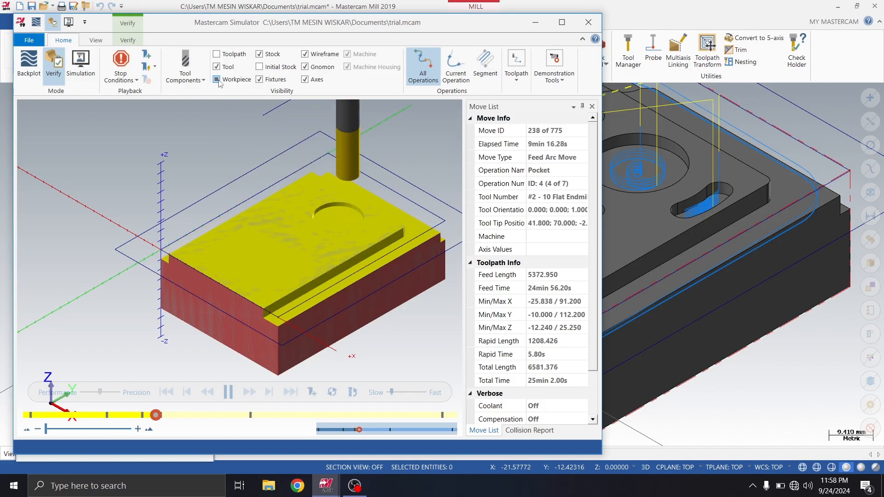
pyautogui.click(217, 80)
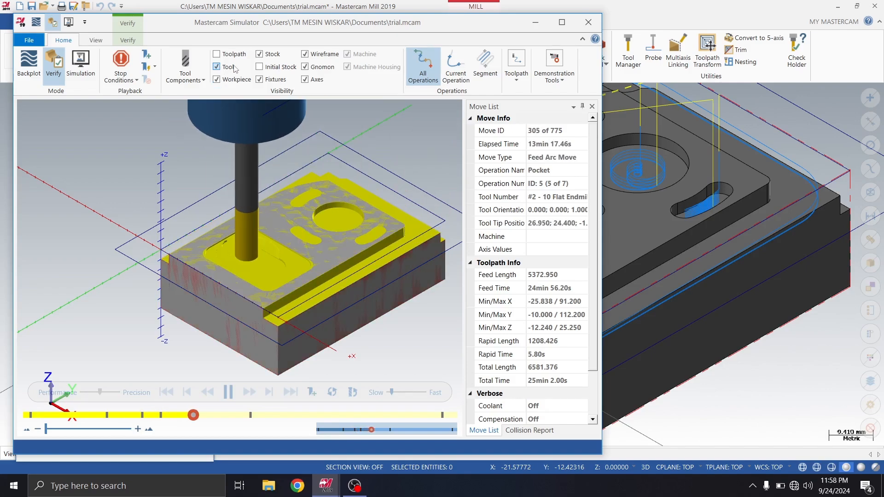
pyautogui.click(259, 67)
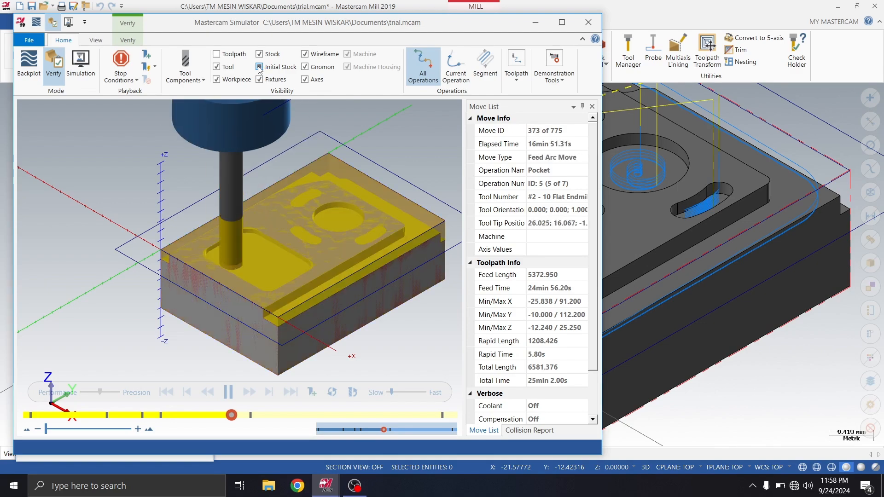
pyautogui.click(259, 67)
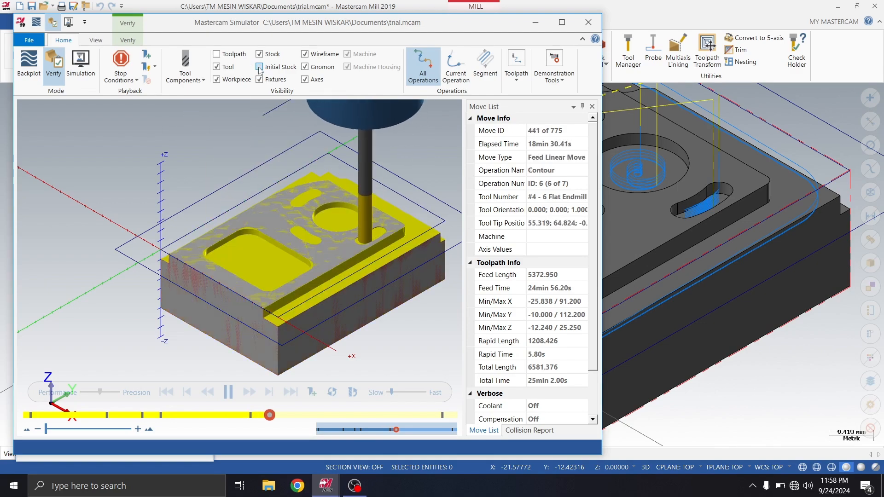
# Step: Hide the cut stock and compare the initial stock with the workpiece by cycling their solid, translucent and hidden displays
pyautogui.click(259, 67)
pyautogui.click(259, 54)
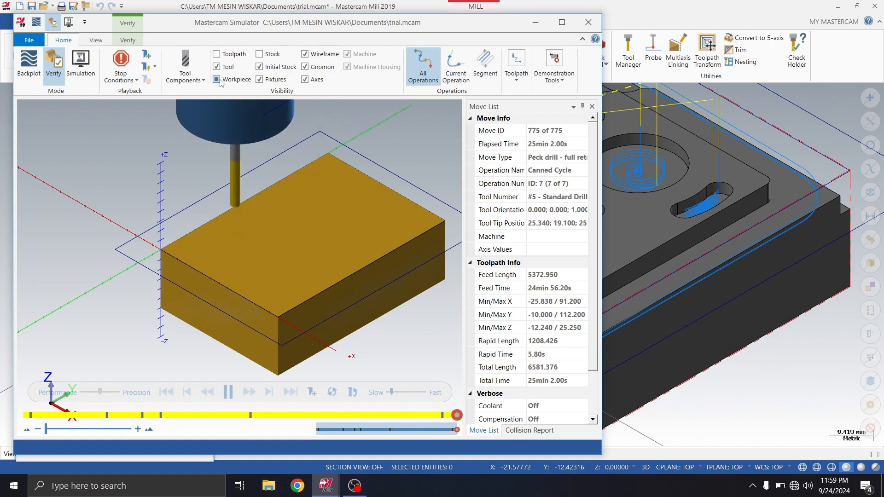
pyautogui.click(216, 79)
pyautogui.click(260, 67)
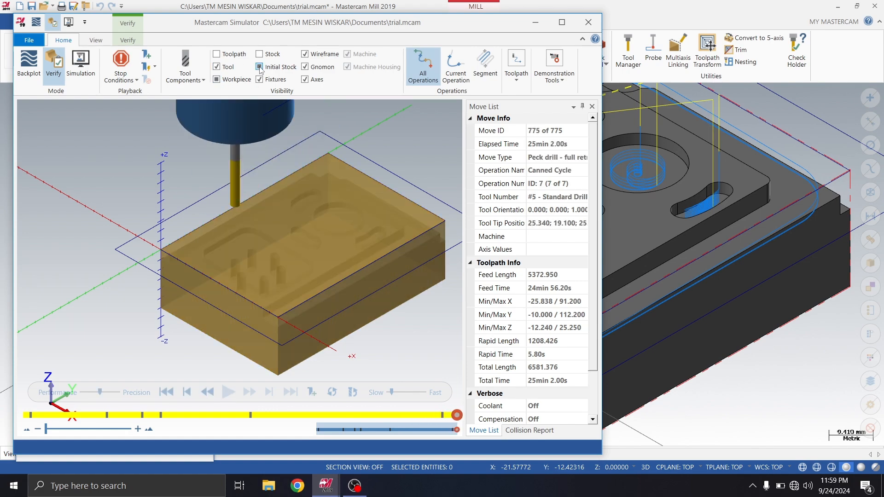
pyautogui.click(216, 79)
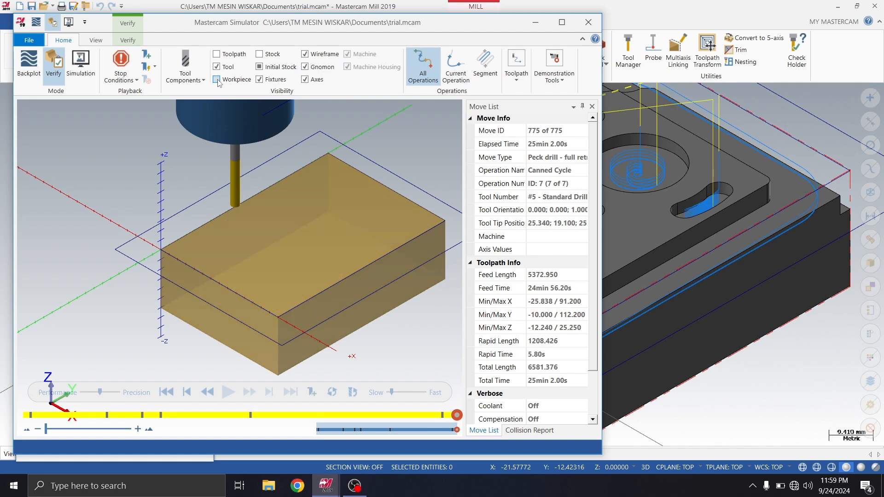
pyautogui.click(216, 80)
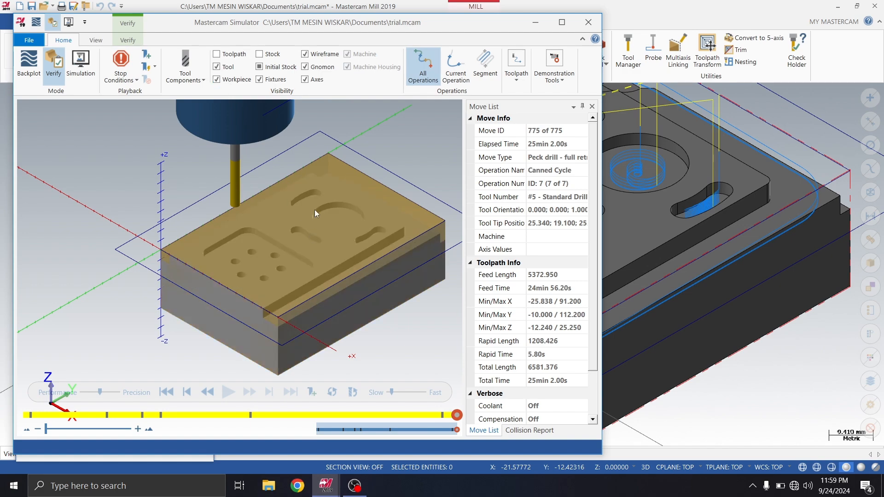
pyautogui.click(262, 68)
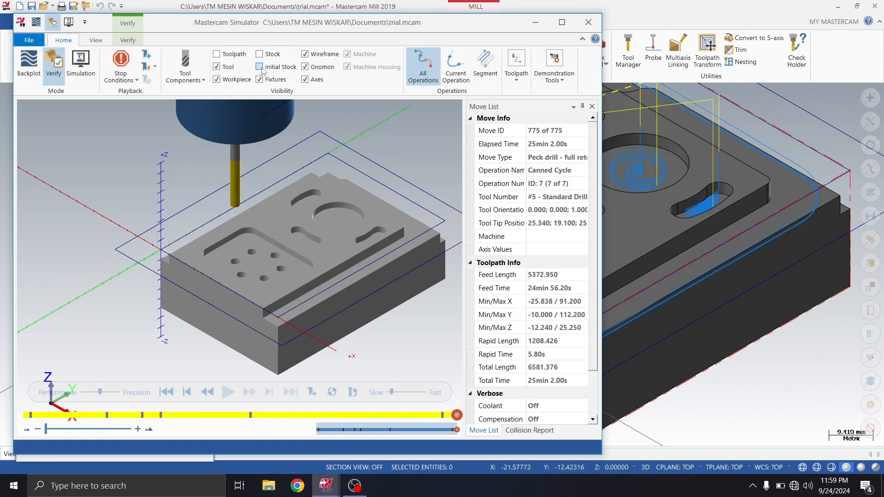
# Step: Show the cut stock with a translucent initial stock, and close the simulator
pyautogui.click(260, 55)
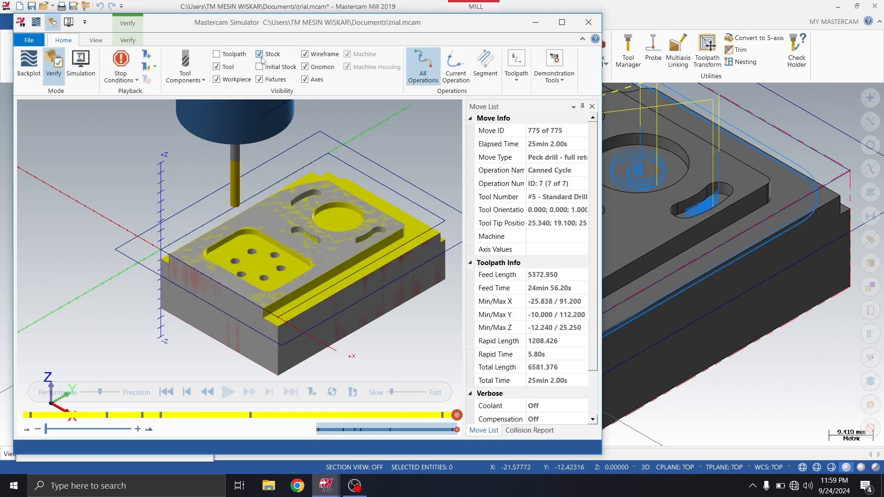
pyautogui.click(262, 68)
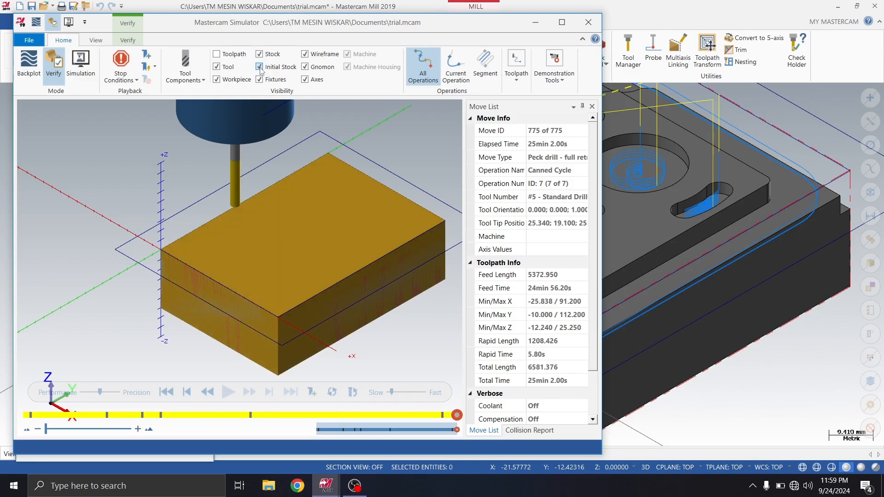
pyautogui.click(262, 68)
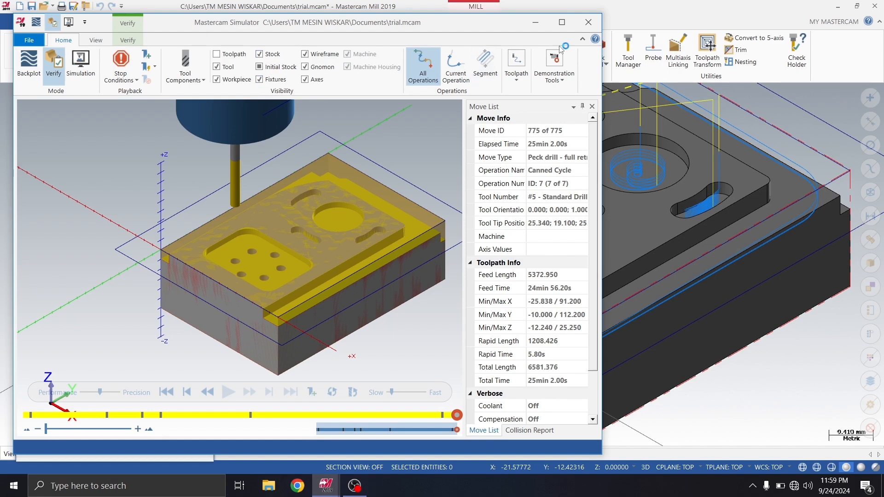
pyautogui.click(588, 22)
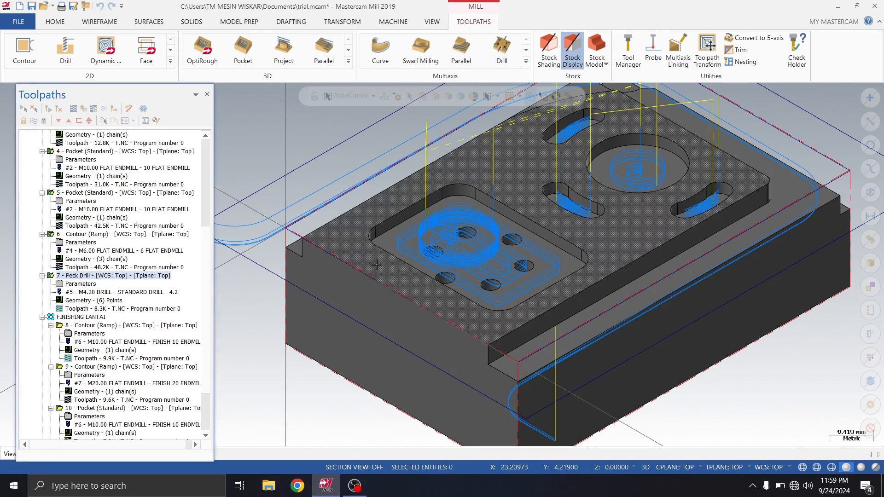
# Step: Reopen the roughing operations in Verify, make the workpiece translucent and play the simulation
pyautogui.click(83, 109)
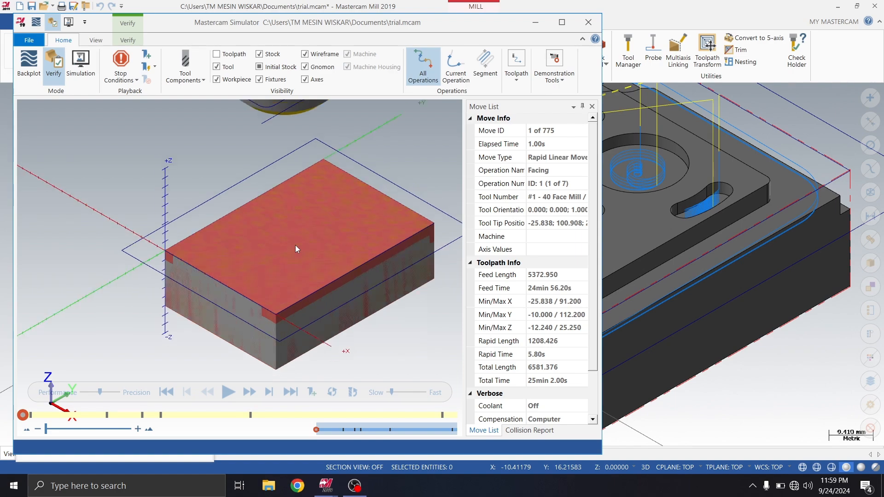
pyautogui.click(218, 81)
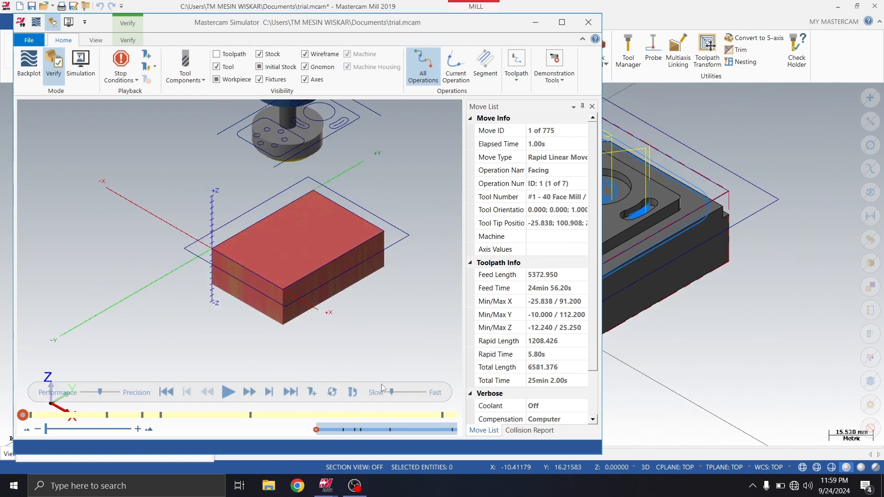
pyautogui.click(227, 390)
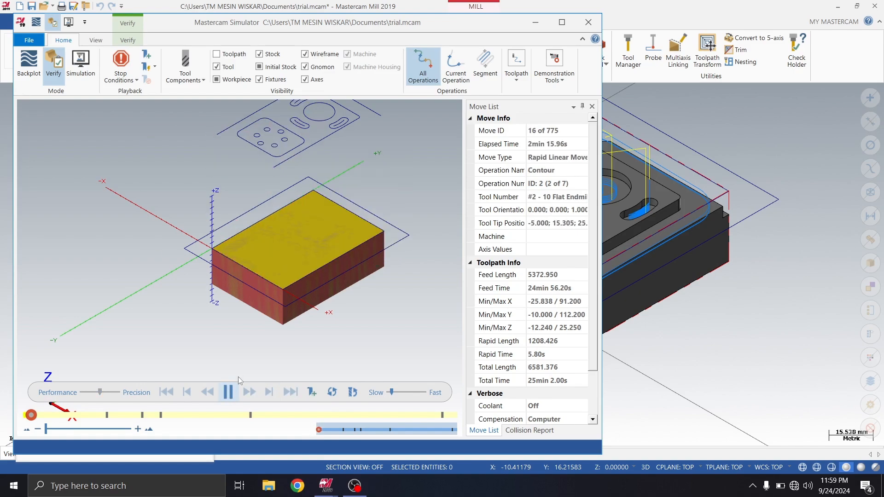
pyautogui.scroll(3, 332, 208)
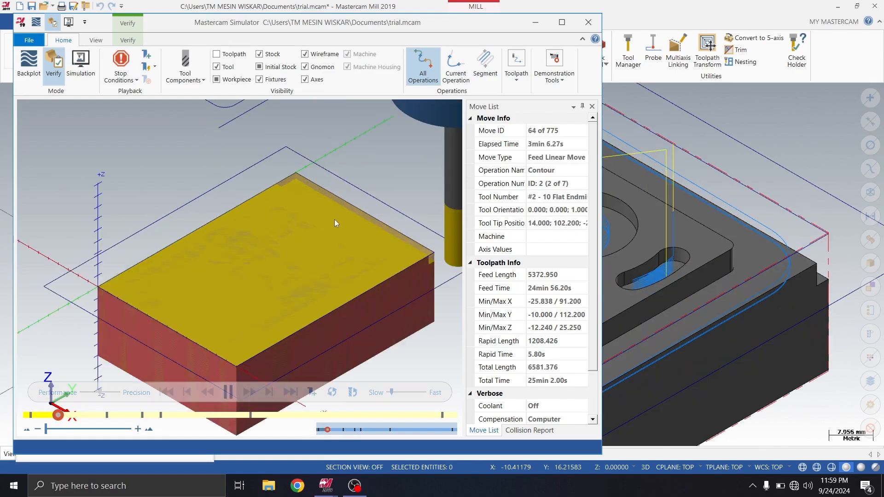
pyautogui.moveTo(334, 219)
pyautogui.mouseDown(button='middle')
pyautogui.moveTo(349, 210)
pyautogui.moveTo(333, 214)
pyautogui.mouseUp(button='middle')
pyautogui.scroll(2, 341, 185)
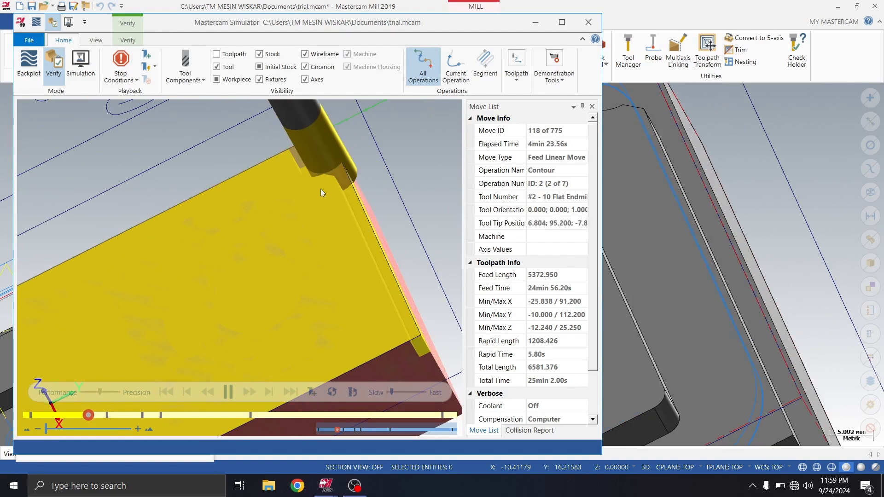
# Step: Display the workpiece as solid and hide the initial stock while the simulation plays
pyautogui.click(217, 80)
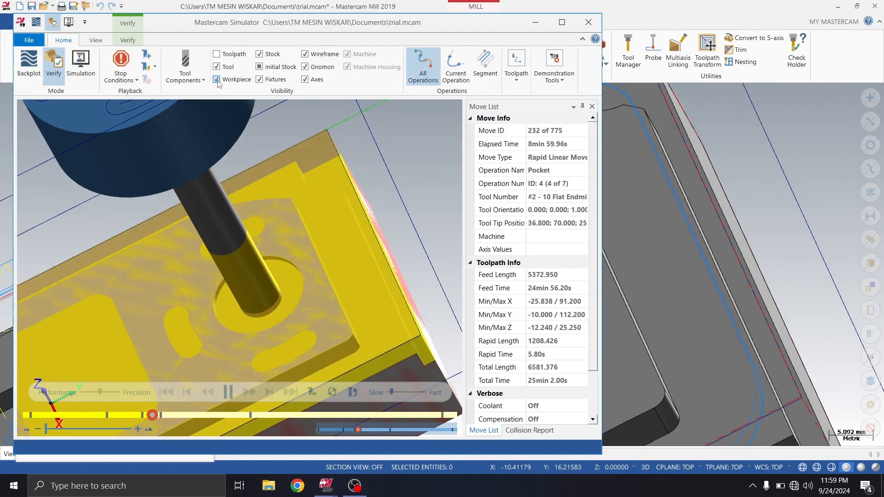
pyautogui.click(259, 67)
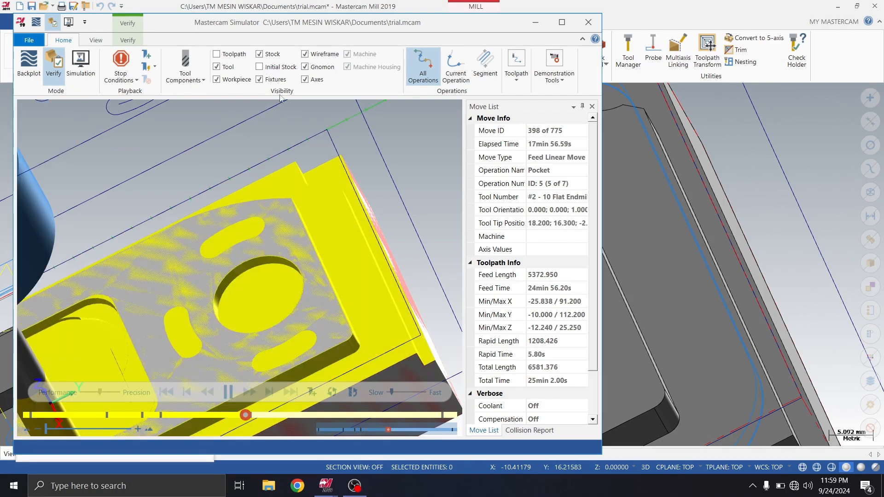
pyautogui.scroll(-1, 278, 94)
pyautogui.scroll(-1, 274, 164)
pyautogui.scroll(-1, 297, 197)
pyautogui.scroll(-1, 271, 258)
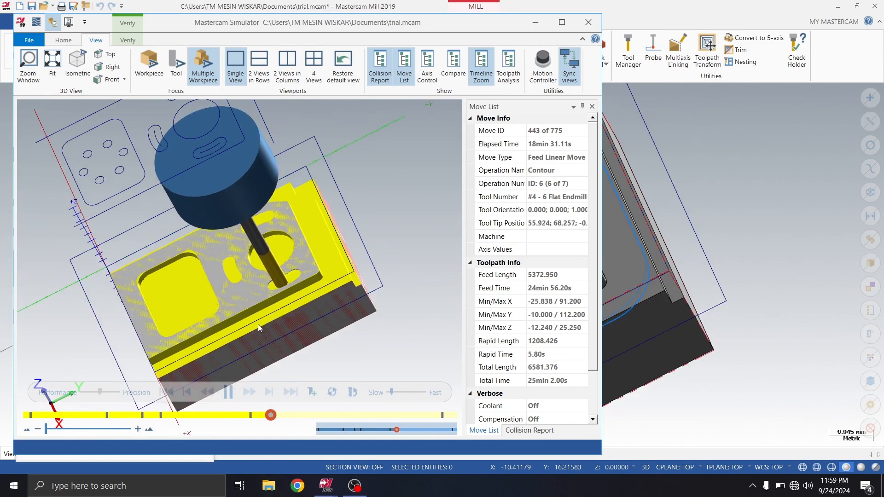
# Step: Examine the roughed slots, circular pocket and drilled holes up close through the end of the simulation
pyautogui.scroll(2, 258, 325)
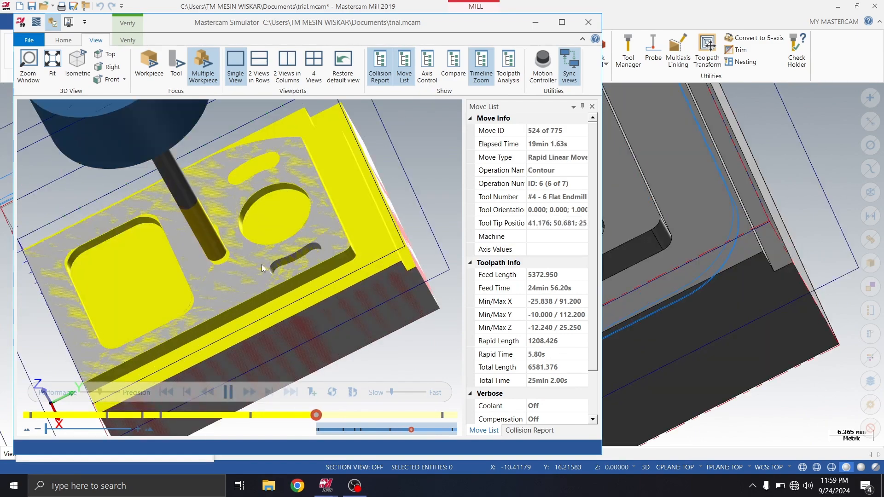
pyautogui.scroll(5, 258, 275)
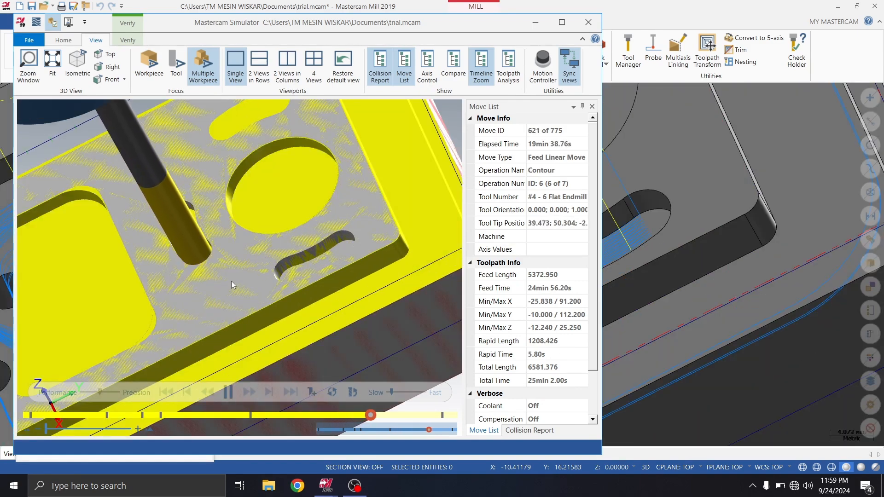
pyautogui.scroll(-2, 235, 278)
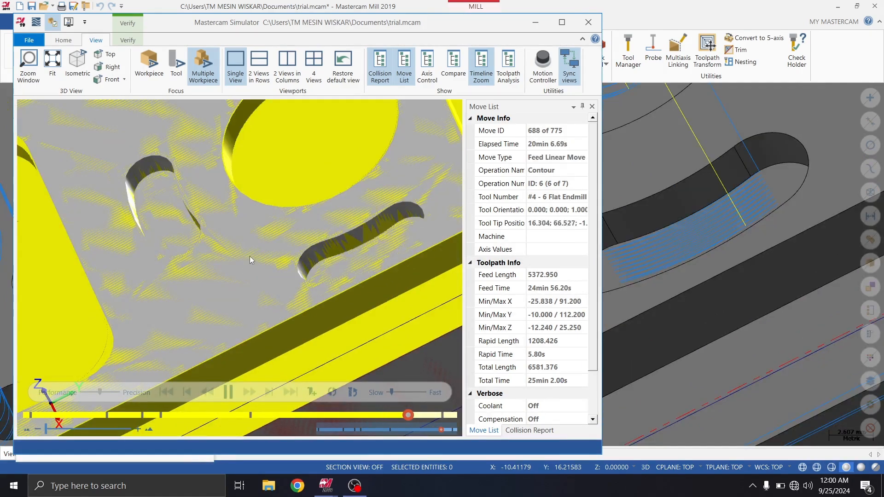
pyautogui.scroll(-2, 249, 256)
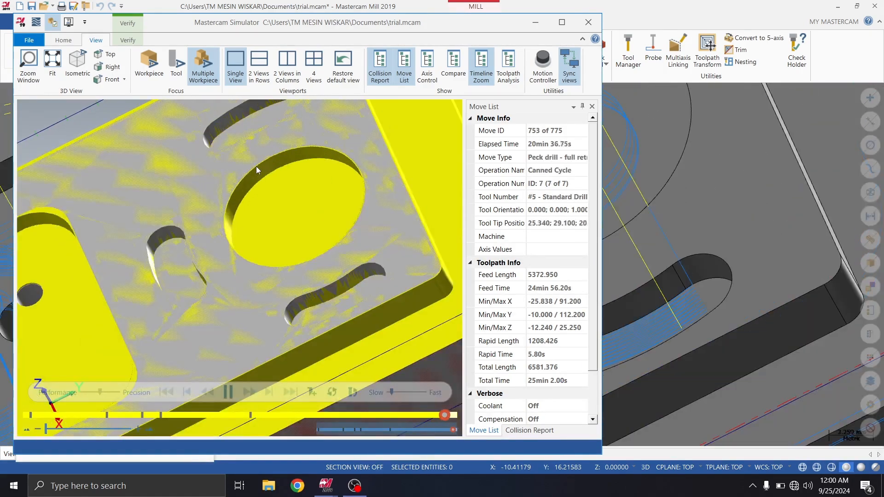
pyautogui.scroll(2, 257, 167)
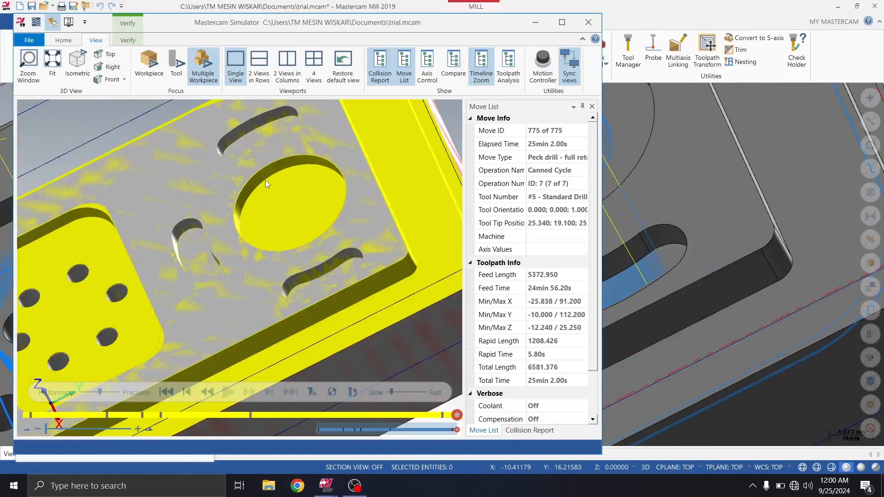
pyautogui.scroll(-3, 265, 181)
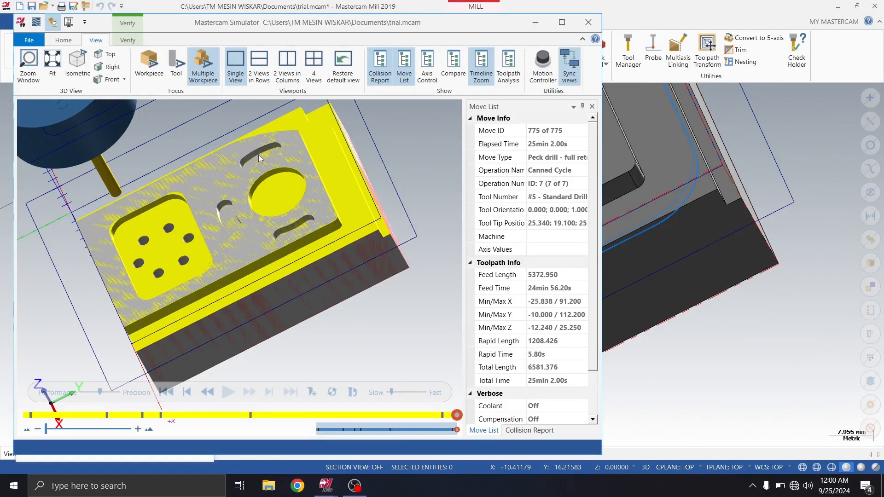
pyautogui.scroll(2, 258, 155)
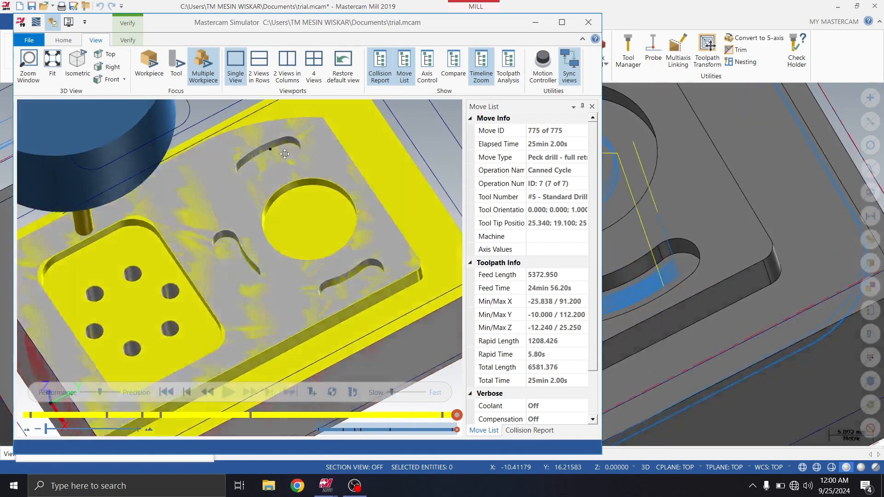
pyautogui.scroll(3, 284, 154)
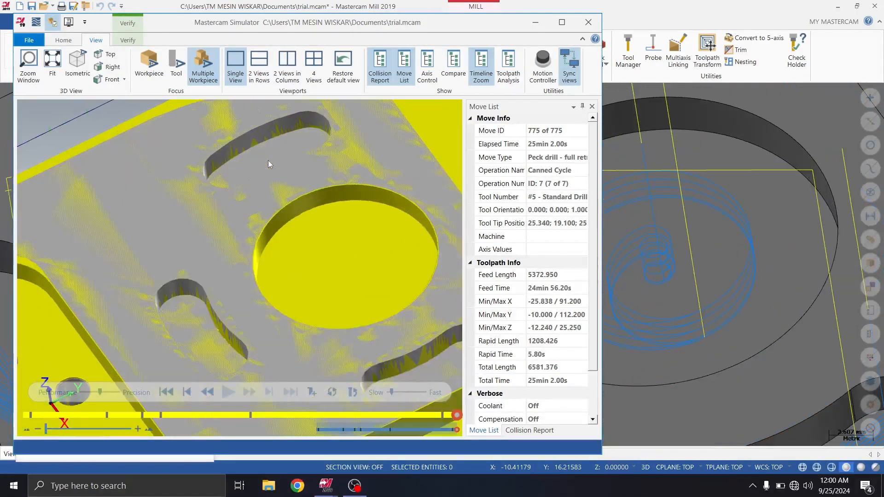
pyautogui.scroll(1, 250, 159)
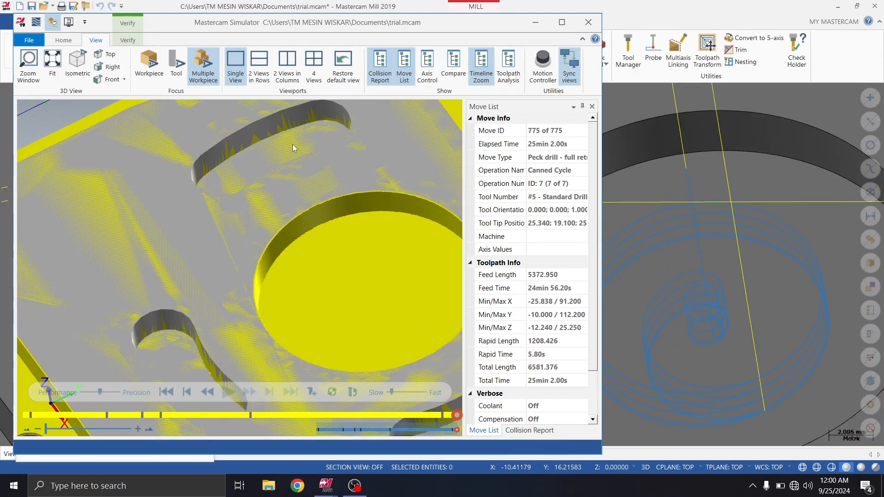
# Step: Examine the roughed slots, circular pocket and rectangular pocket corners in the completed simulation
pyautogui.scroll(-1, 221, 172)
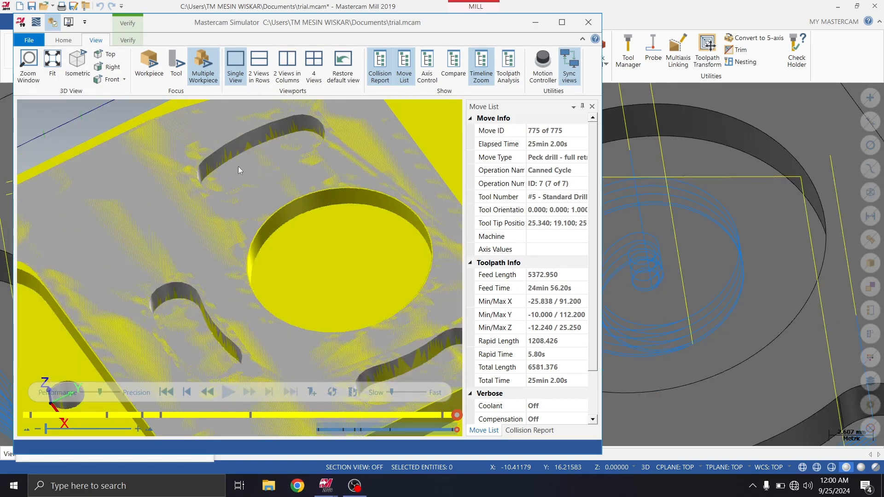
pyautogui.scroll(-3, 277, 145)
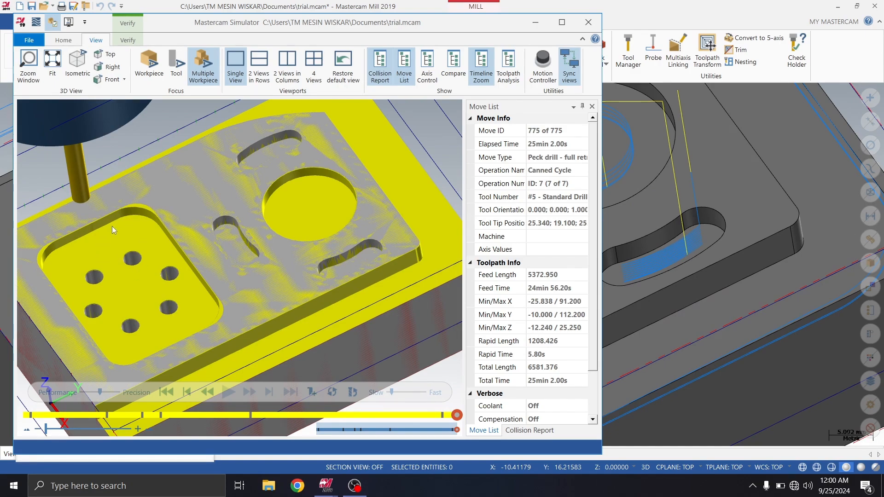
pyautogui.scroll(4, 111, 226)
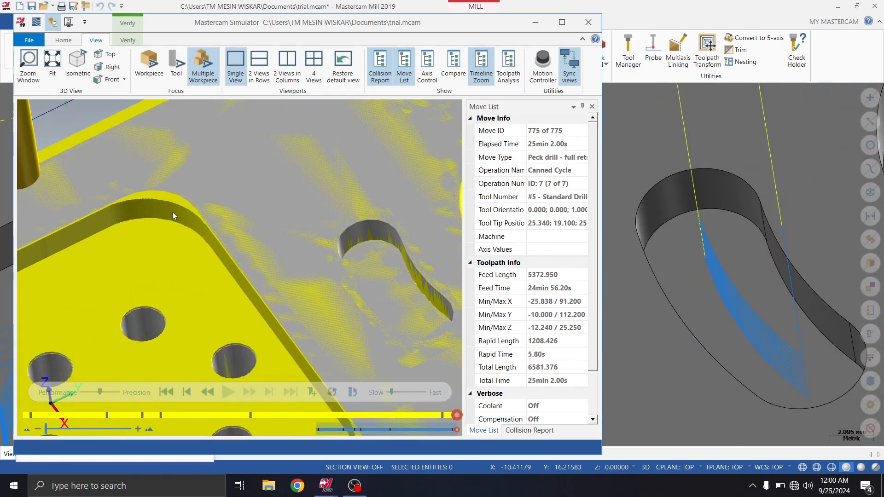
pyautogui.scroll(-3, 152, 211)
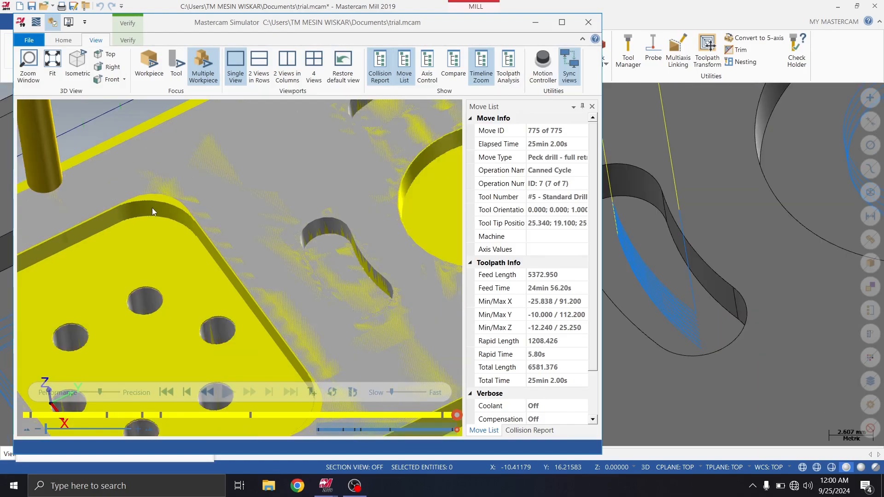
pyautogui.scroll(4, 128, 246)
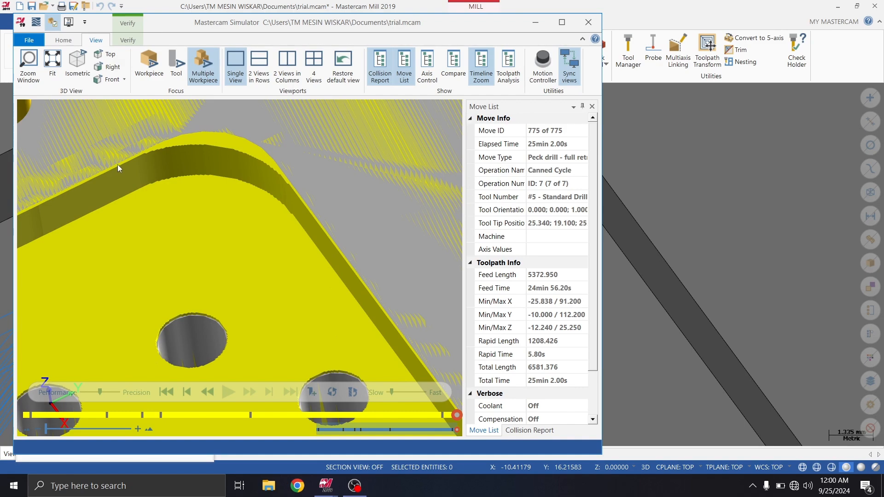
pyautogui.scroll(4, 176, 212)
pyautogui.scroll(-5, 166, 199)
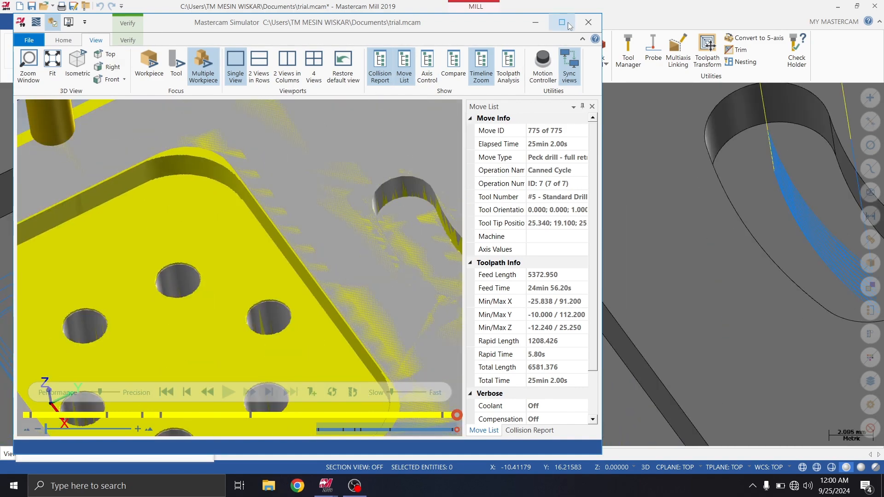
pyautogui.scroll(-4, 186, 203)
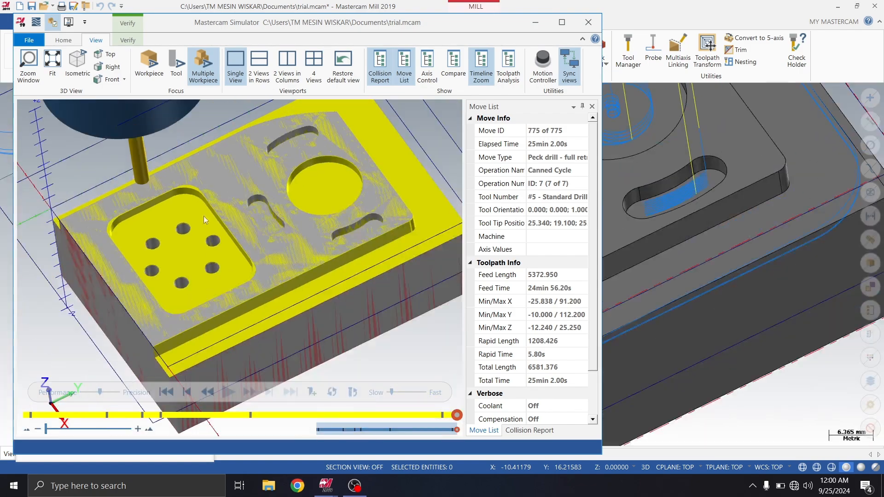
pyautogui.scroll(-2, 295, 219)
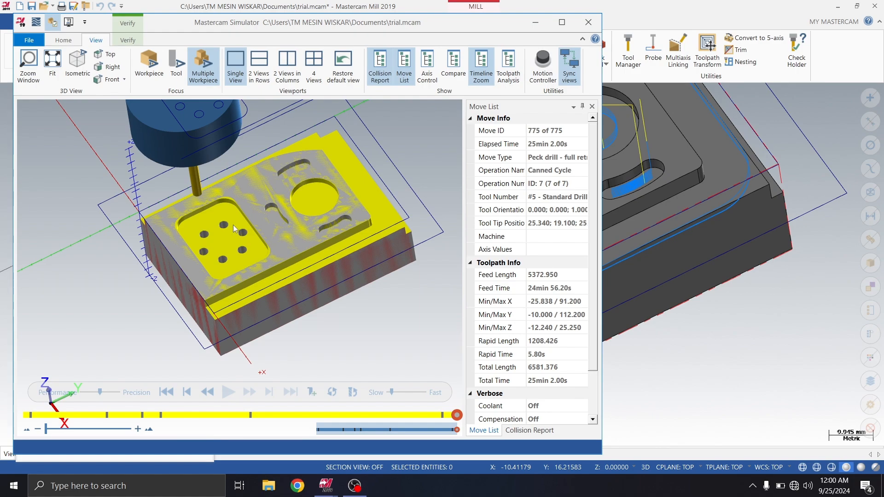
# Step: Inspect the rectangular pocket's walls and floor around the drilled holes, and close the simulator
pyautogui.scroll(8, 234, 226)
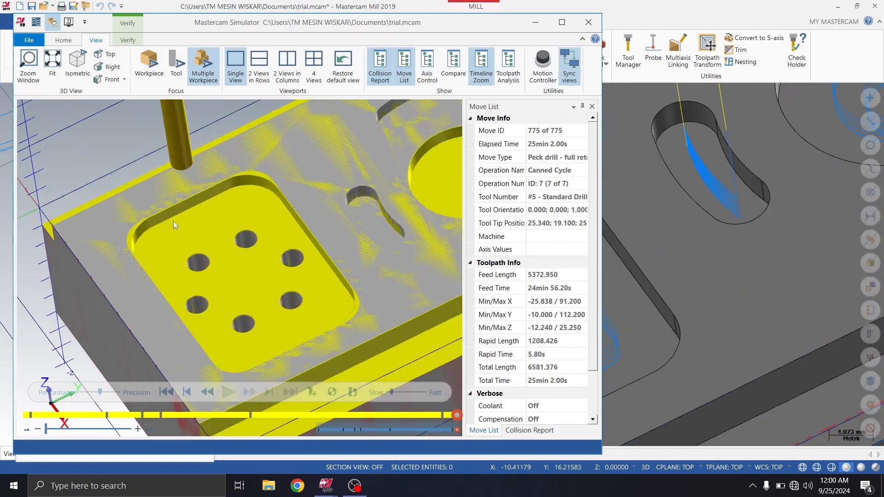
pyautogui.scroll(-3, 174, 225)
pyautogui.scroll(1, 164, 208)
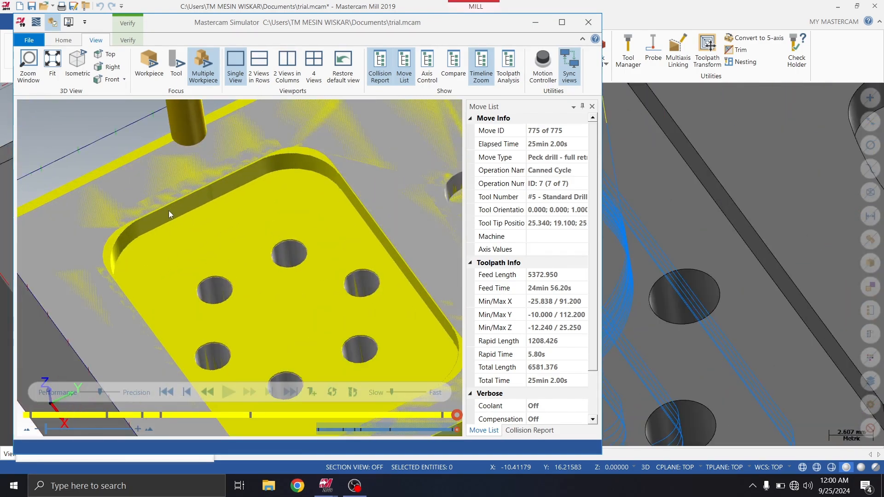
pyautogui.scroll(-4, 177, 201)
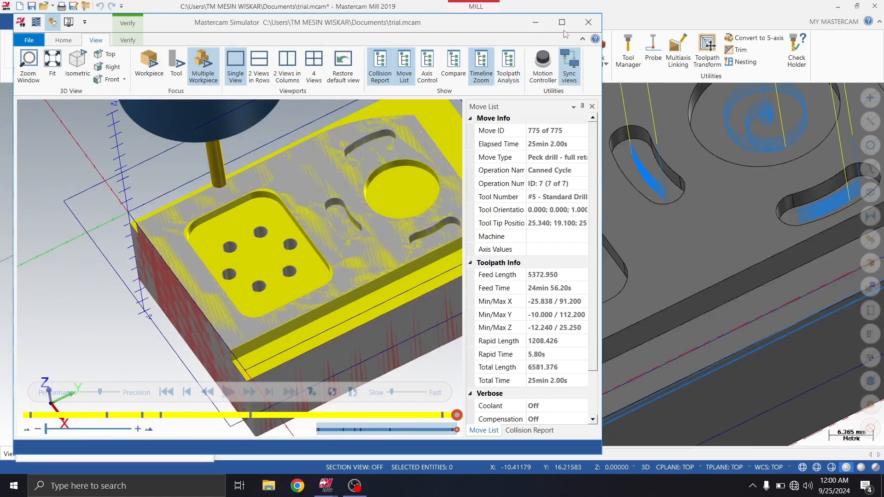
pyautogui.click(588, 23)
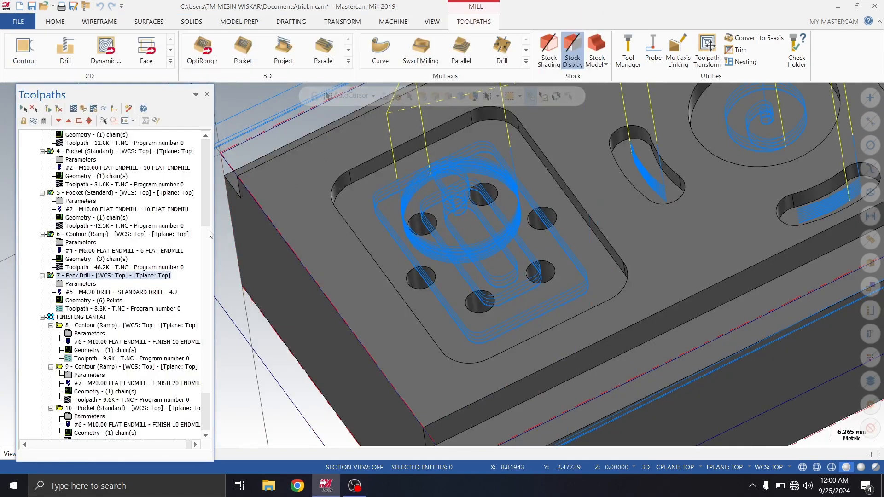
# Step: Select all operations, including the FINISHING LANTAI group, and play them together in Verify
pyautogui.moveTo(207, 234); pyautogui.dragTo(207, 277)
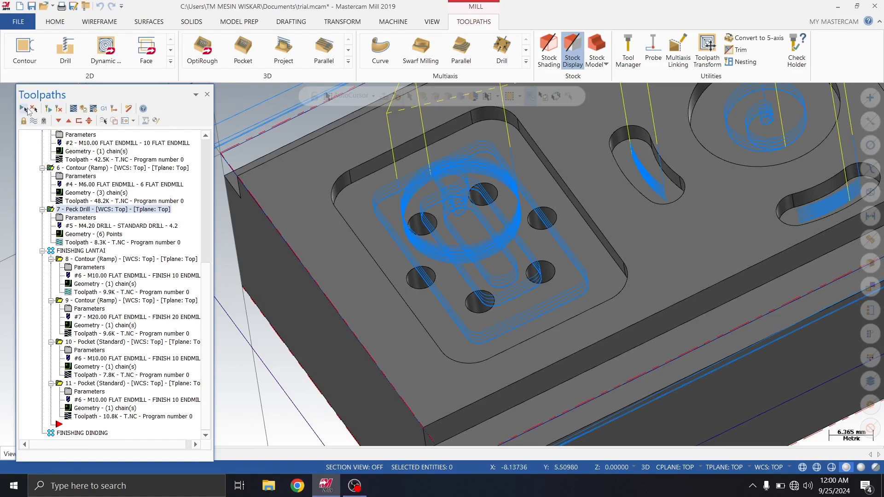
pyautogui.click(27, 110)
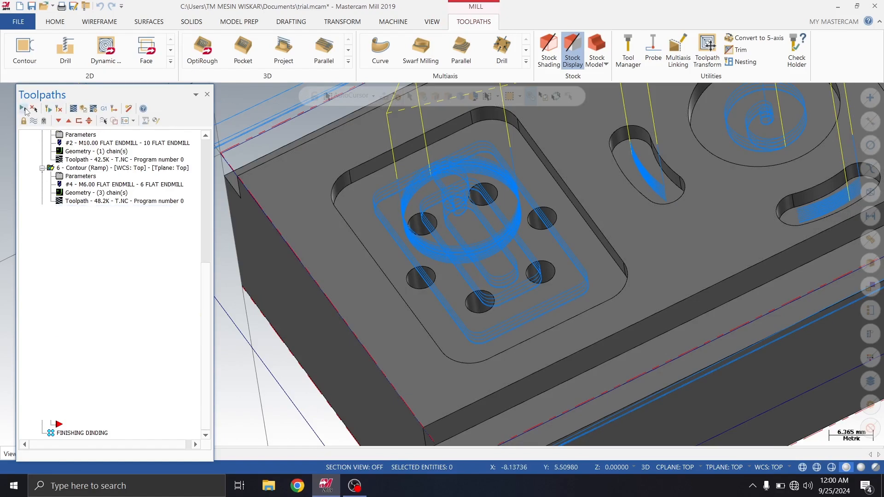
pyautogui.click(84, 111)
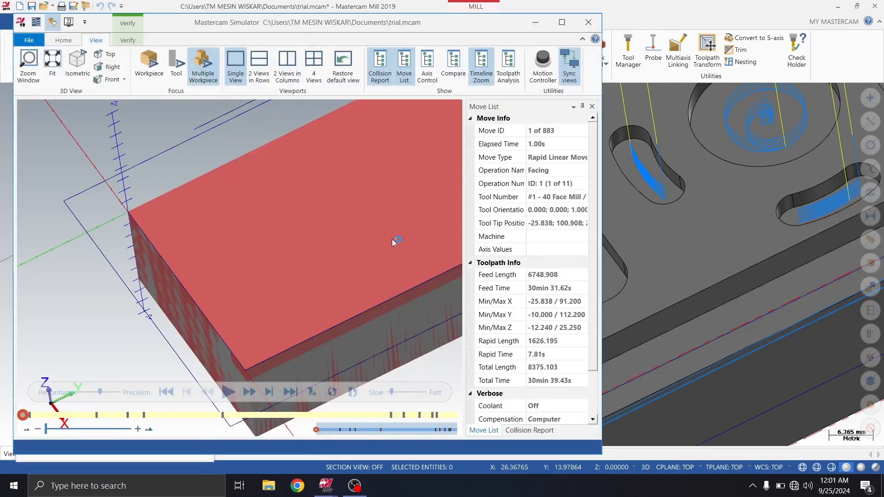
pyautogui.scroll(-5, 289, 251)
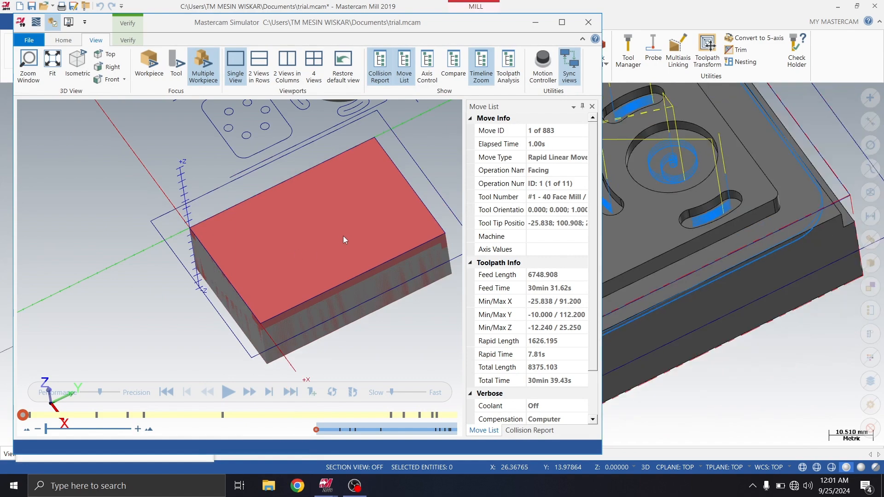
pyautogui.click(229, 392)
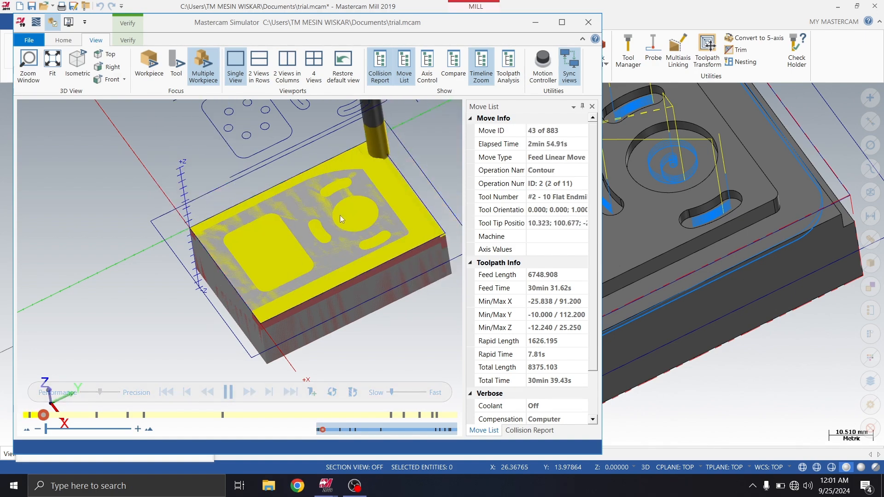
# Step: Follow the outer contour and circular pocket roughing up close from several angles while the simulation plays
pyautogui.scroll(-2, 372, 210)
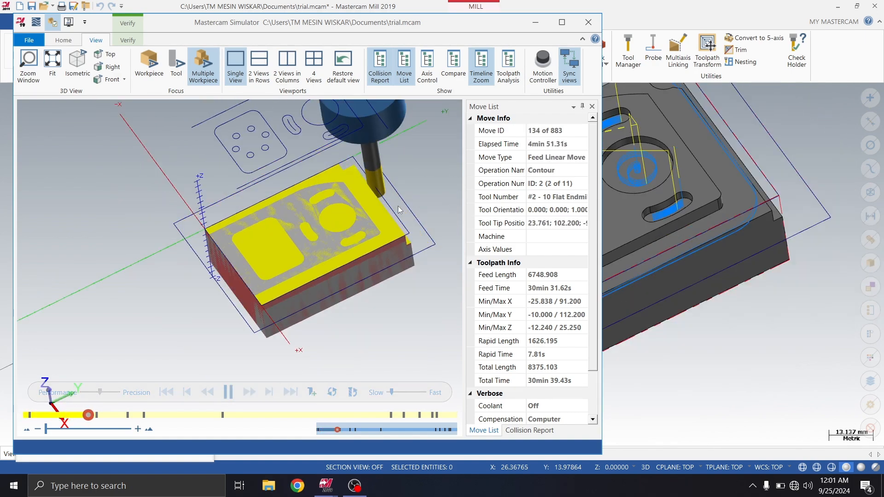
pyautogui.scroll(1, 399, 206)
pyautogui.moveTo(405, 216); pyautogui.dragTo(387, 221, button='middle')
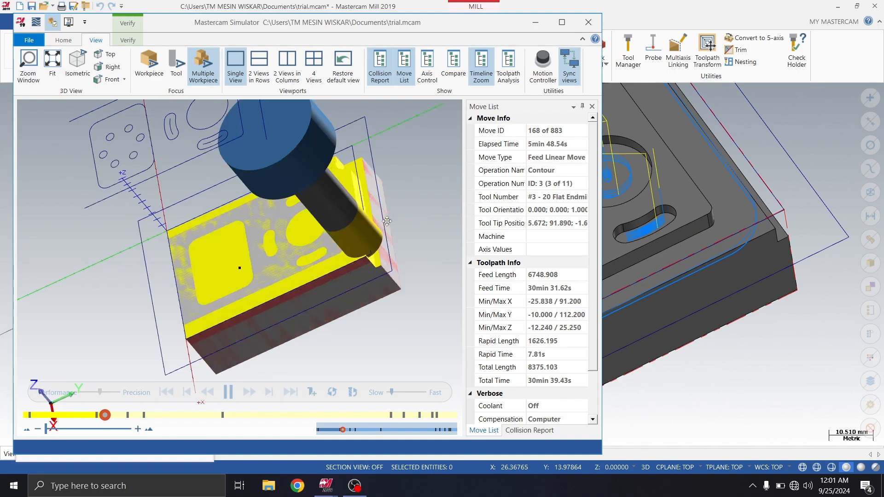
pyautogui.scroll(5, 322, 270)
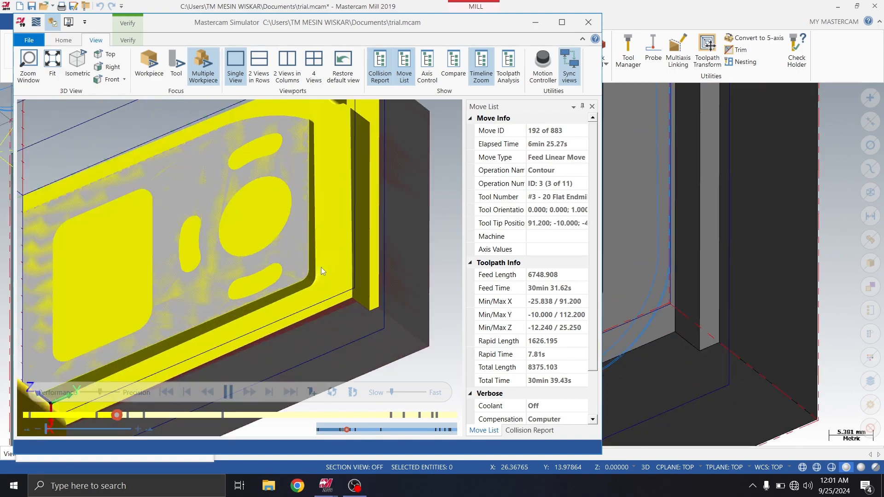
pyautogui.scroll(2, 337, 262)
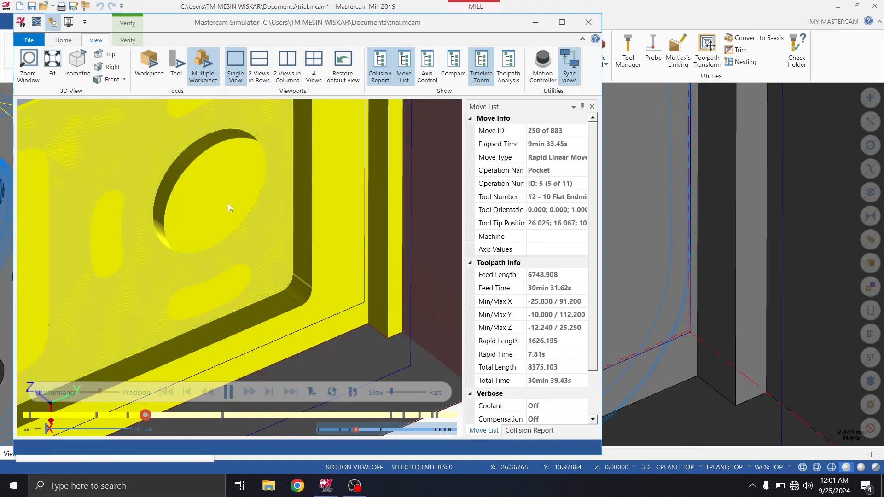
pyautogui.moveTo(231, 203); pyautogui.dragTo(294, 205, button='middle')
pyautogui.scroll(-2, 302, 207)
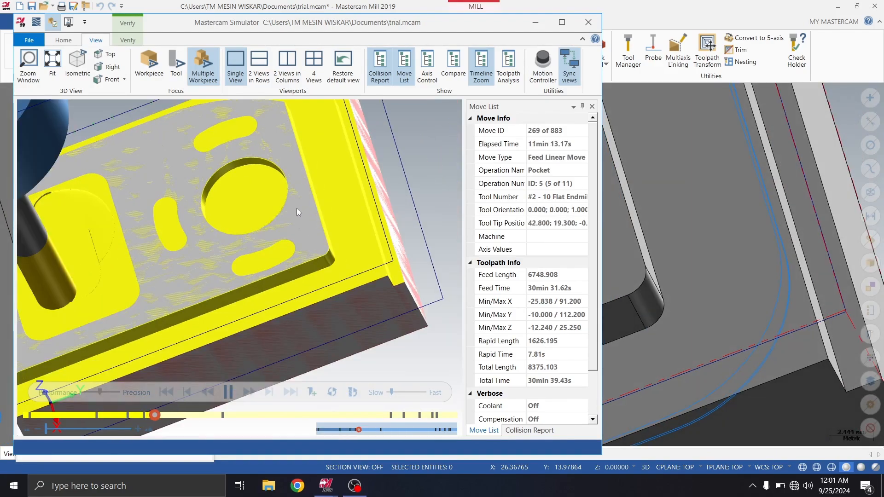
pyautogui.scroll(-2, 183, 235)
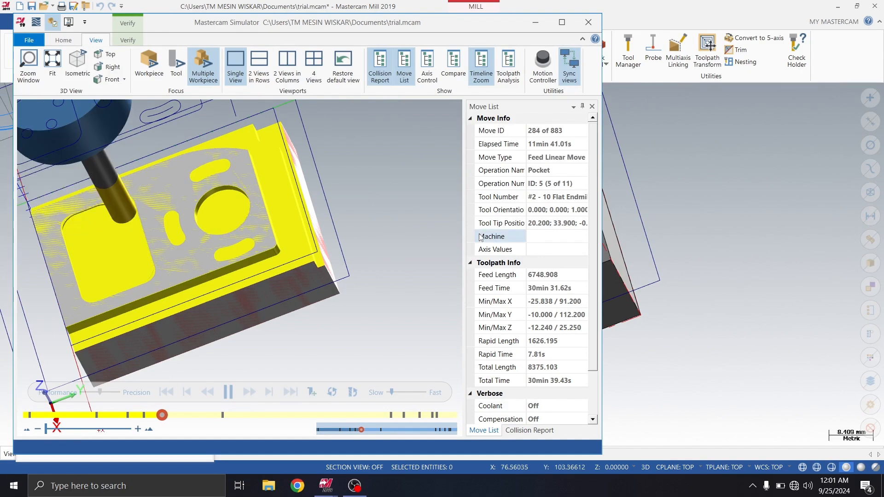
# Step: Watch the rectangular pocket and slots being machined, and turn the part to view the floor-finishing passes
pyautogui.scroll(-2, 344, 227)
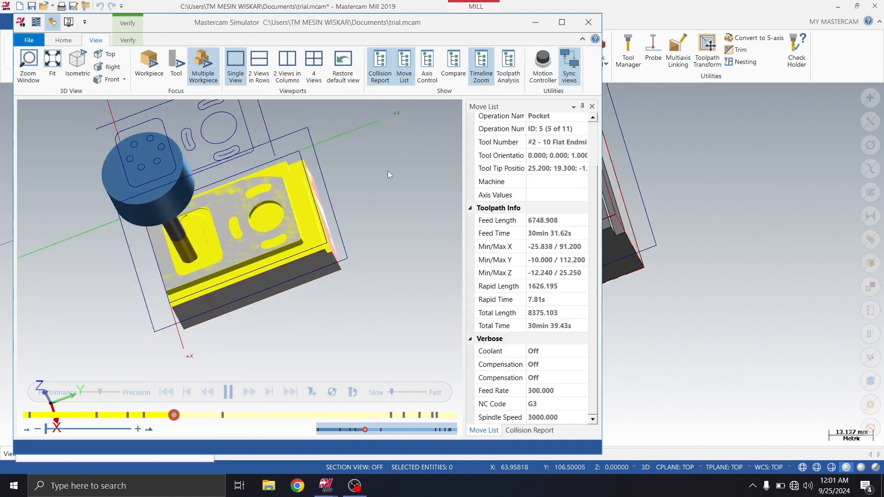
pyautogui.scroll(2, 220, 256)
pyautogui.scroll(4, 178, 241)
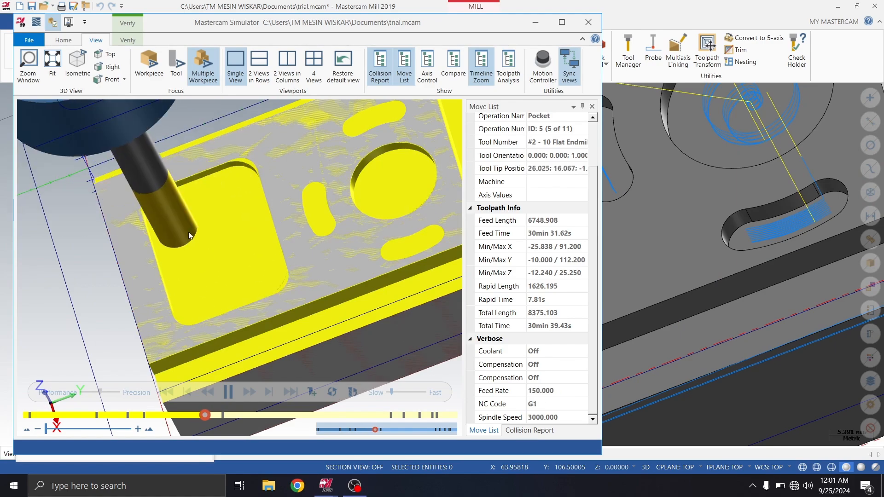
pyautogui.scroll(5, 190, 231)
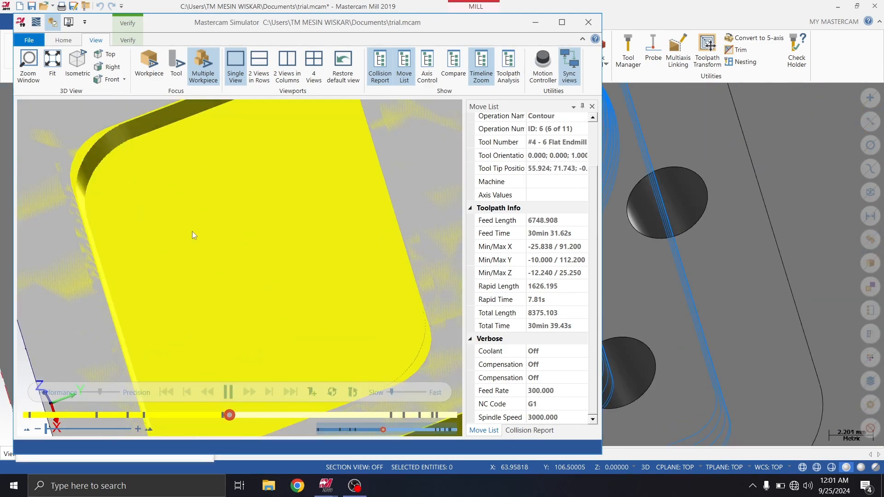
pyautogui.scroll(-5, 192, 232)
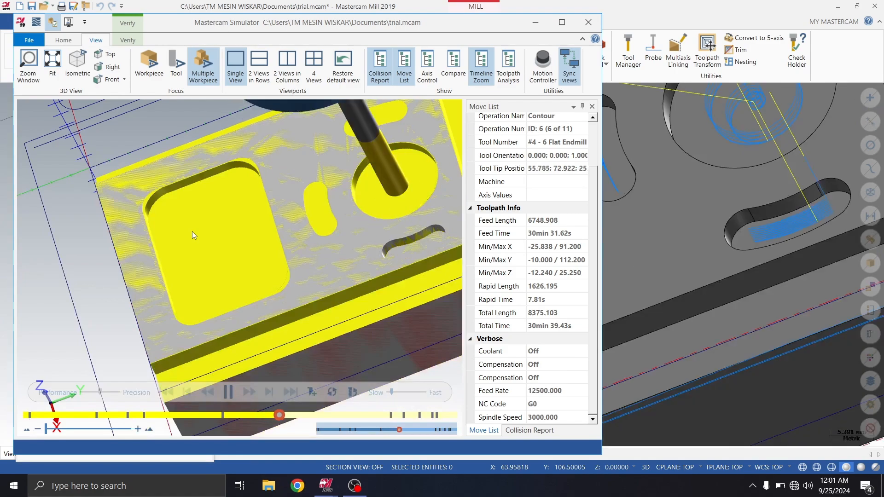
pyautogui.scroll(-3, 192, 231)
pyautogui.moveTo(192, 232); pyautogui.dragTo(303, 194, button='middle')
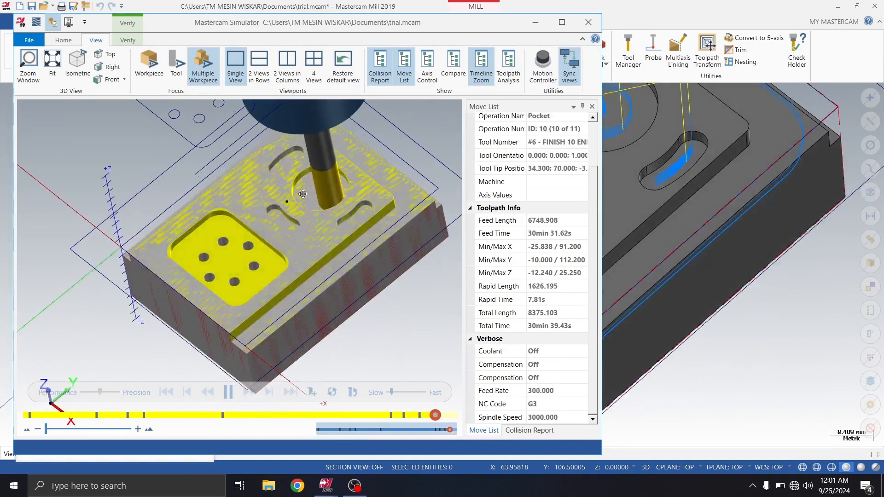
# Step: Examine the finished floors and remaining wall stock of the pockets and outer step, and close the simulator
pyautogui.scroll(5, 309, 239)
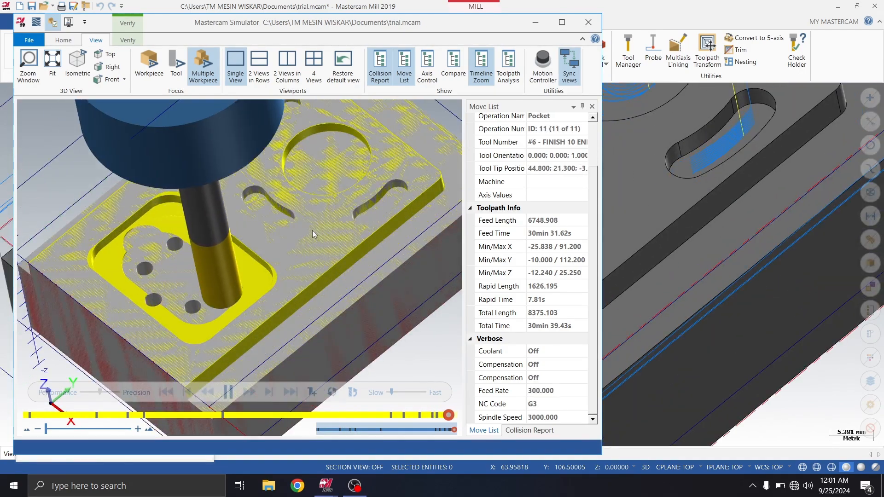
pyautogui.scroll(3, 166, 207)
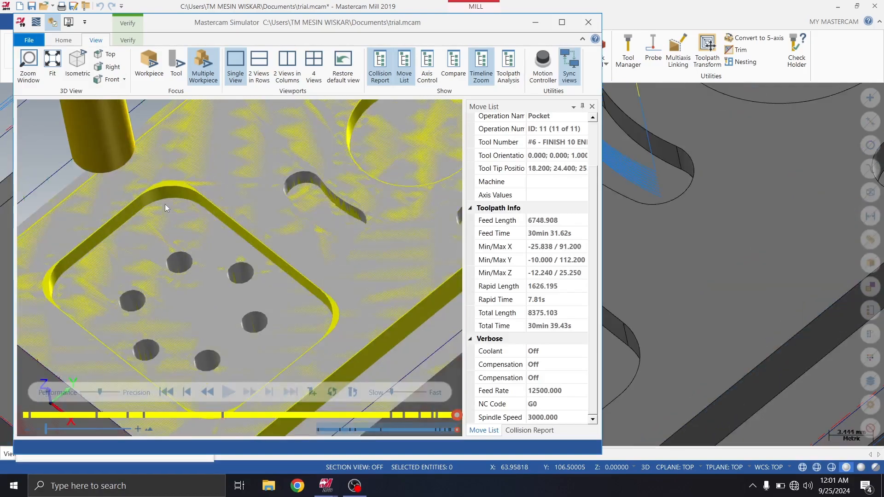
pyautogui.moveTo(165, 204); pyautogui.dragTo(158, 196, button='middle')
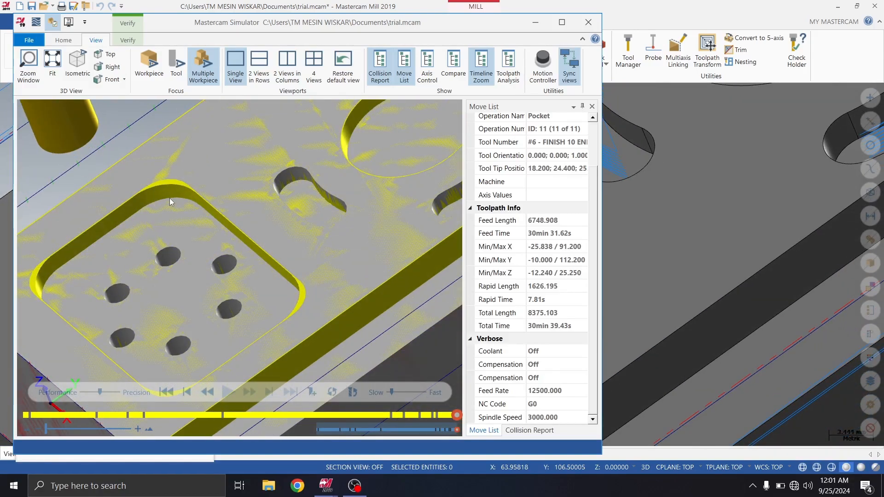
pyautogui.scroll(-4, 177, 210)
pyautogui.moveTo(186, 232); pyautogui.dragTo(346, 245, button='middle')
pyautogui.scroll(2, 274, 250)
pyautogui.scroll(-3, 262, 232)
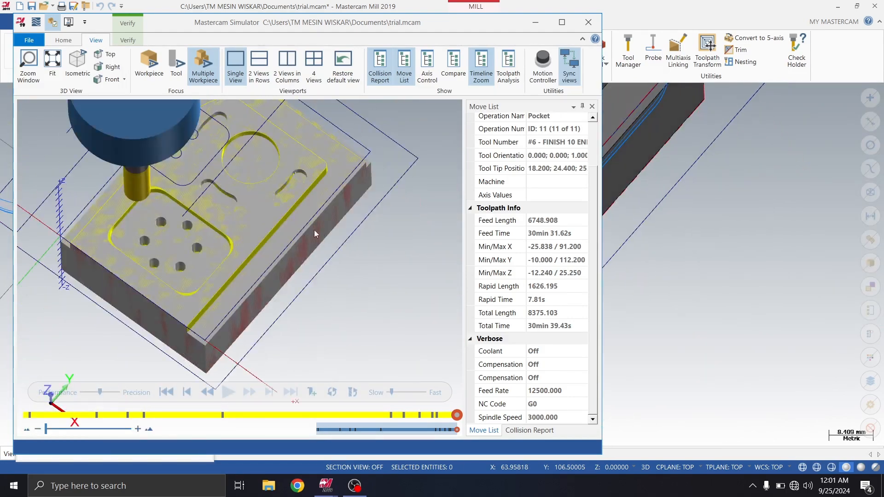
pyautogui.scroll(-3, 310, 241)
pyautogui.moveTo(310, 215); pyautogui.dragTo(297, 231, button='middle')
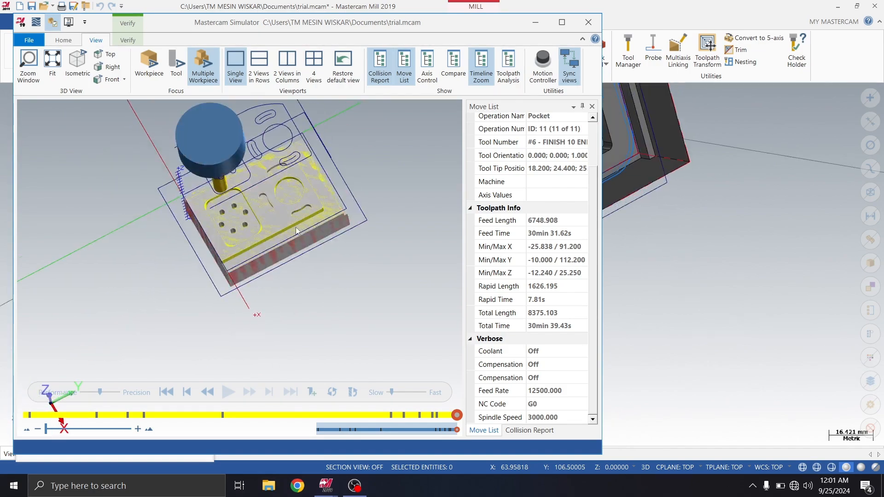
pyautogui.scroll(1, 297, 230)
pyautogui.click(588, 23)
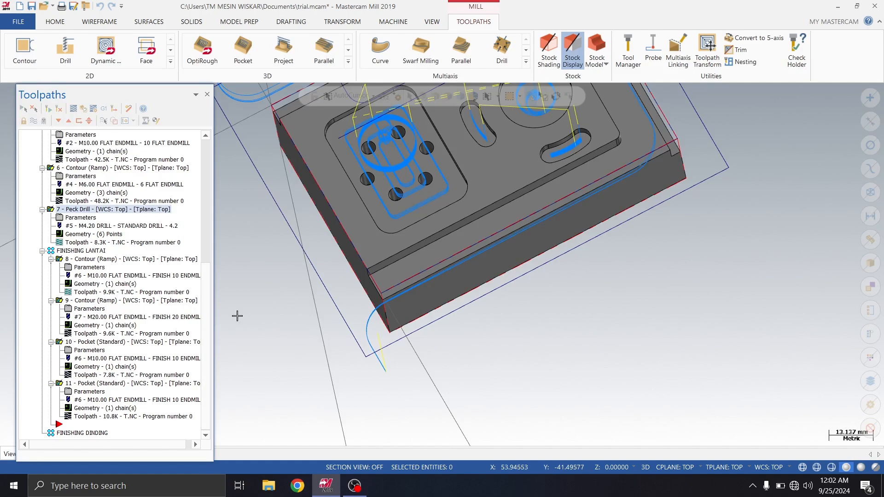
# Step: Place the insertion point under the FINISHING DINDING group and create a contour toolpath chained on the open step profile at the part's short end
pyautogui.moveTo(59, 424); pyautogui.dragTo(82, 433)
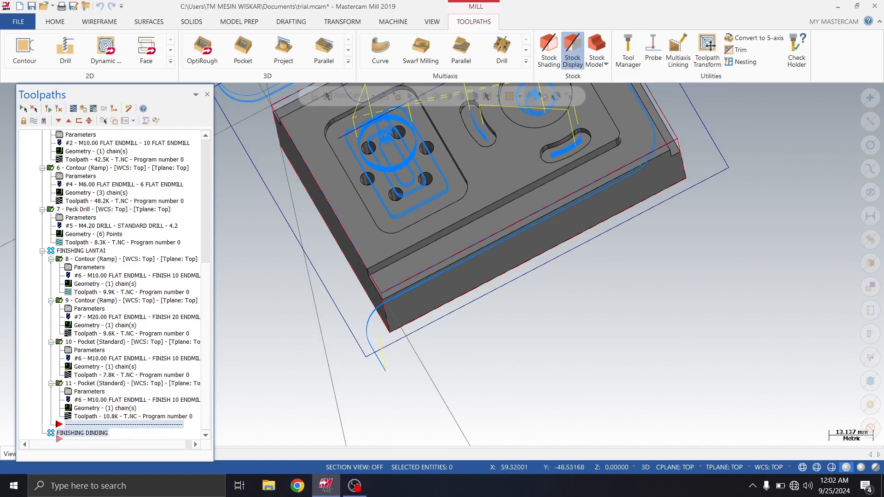
pyautogui.scroll(-3, 376, 353)
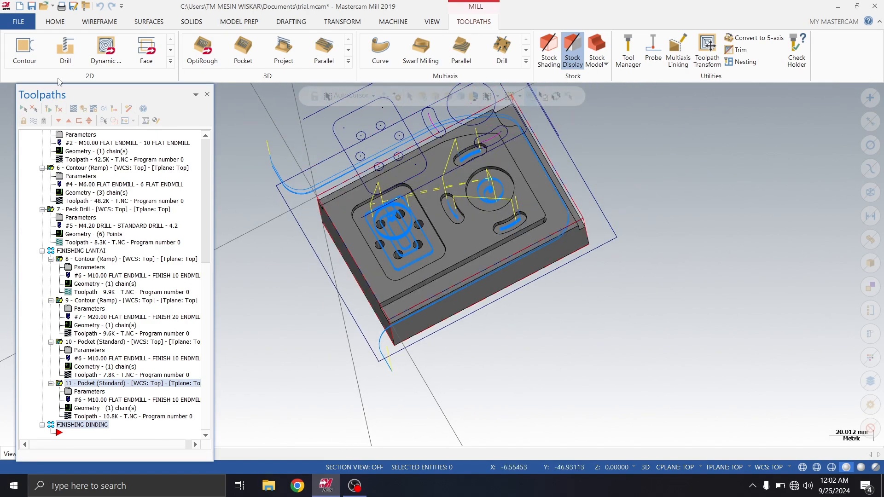
pyautogui.click(29, 61)
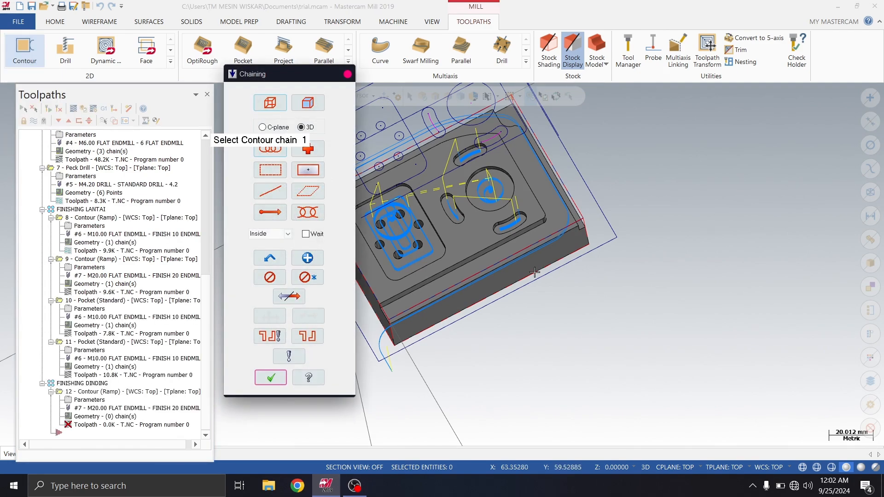
pyautogui.scroll(-4, 535, 273)
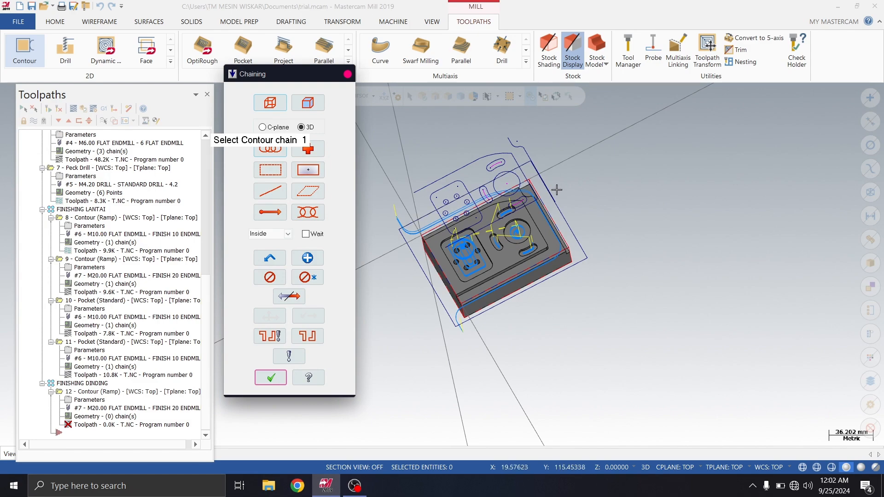
pyautogui.scroll(2, 555, 184)
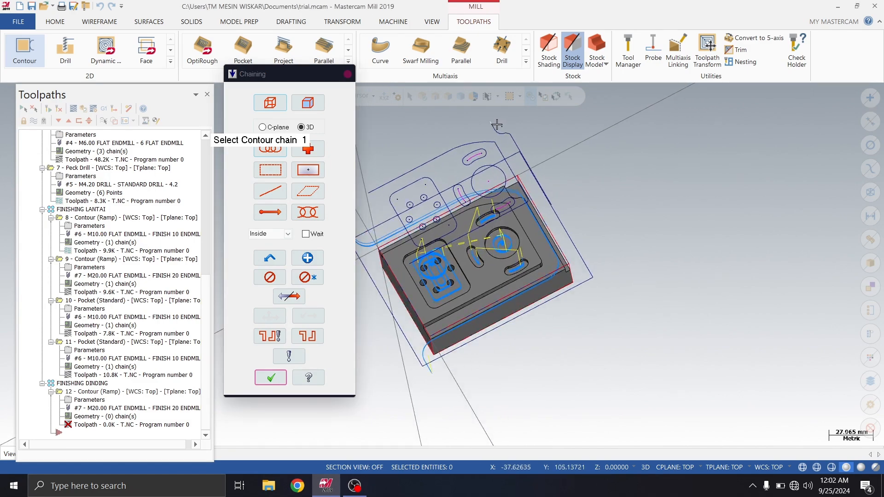
pyautogui.click(271, 377)
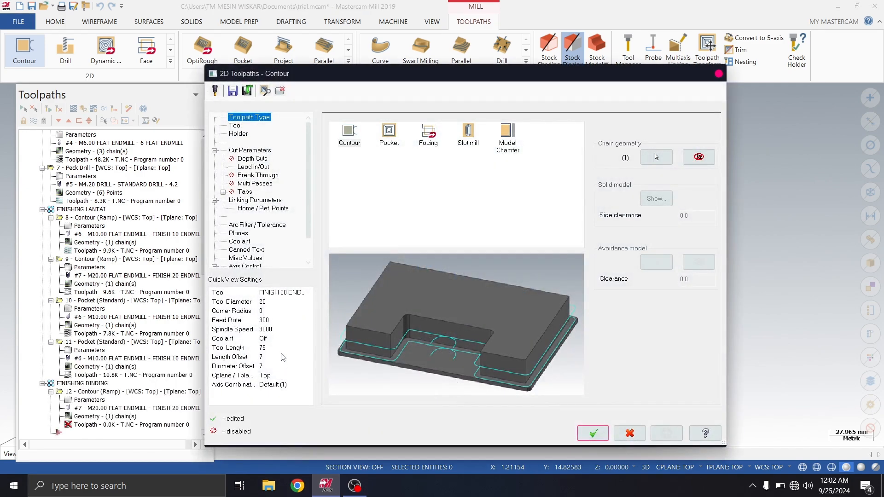
# Step: Assign the FINISH 10 ENDMILL to the contour and set the stock to leave on walls to 0
pyautogui.click(235, 125)
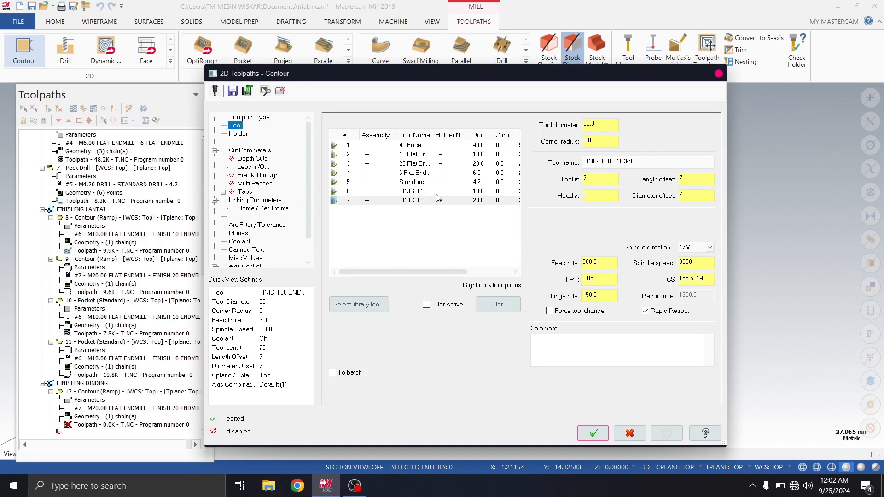
pyautogui.click(417, 192)
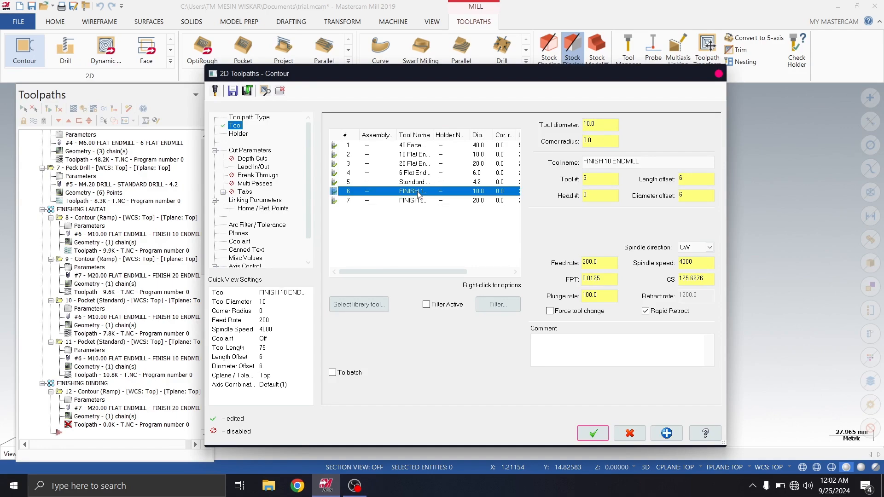
pyautogui.click(252, 159)
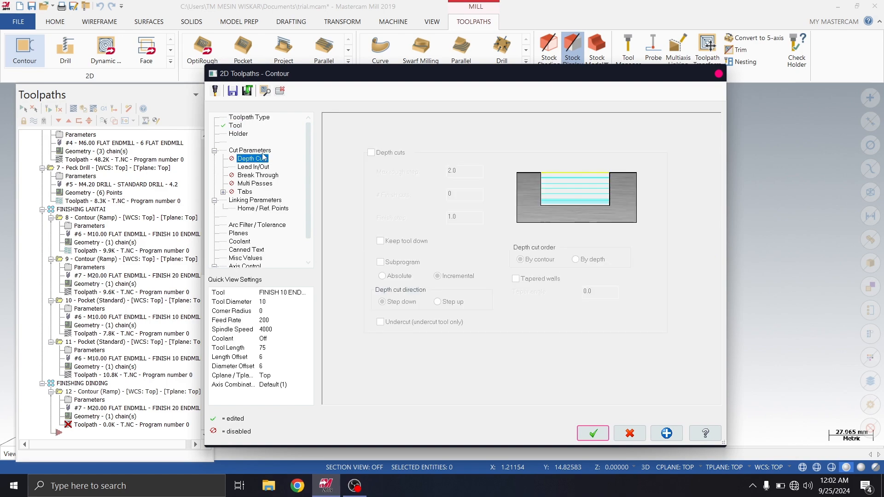
pyautogui.click(260, 150)
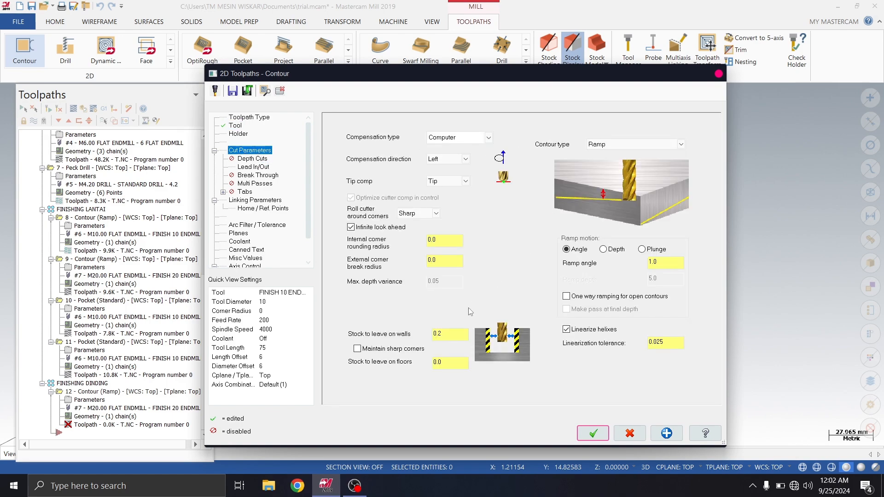
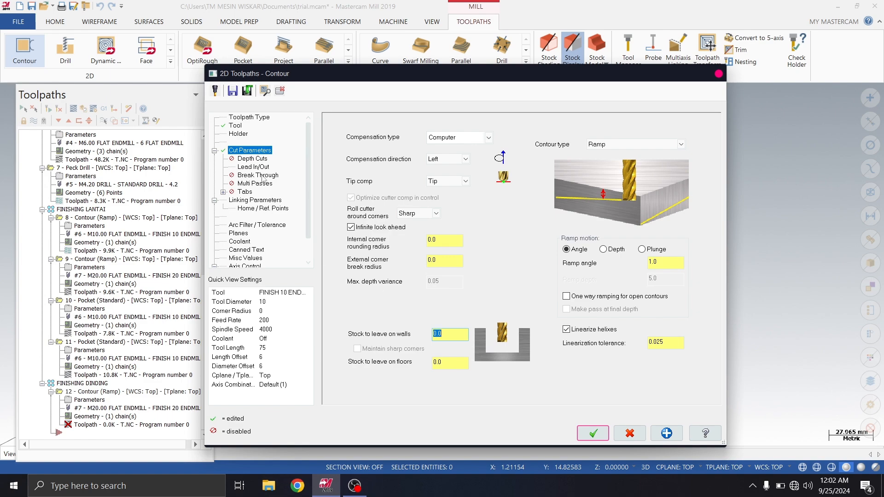
pyautogui.click(263, 169)
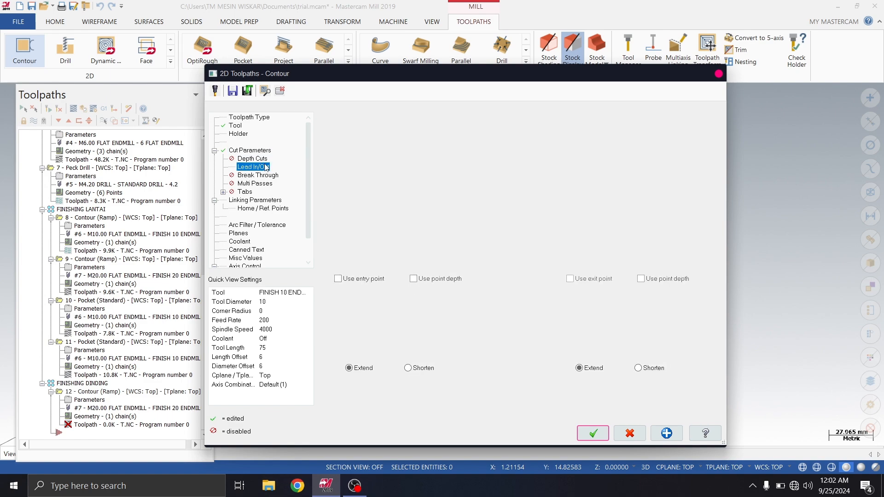
# Step: Set the depth to -10 from the Z of the short-end step's lower corner, set top of stock to 0, and generate the toolpath
pyautogui.click(271, 201)
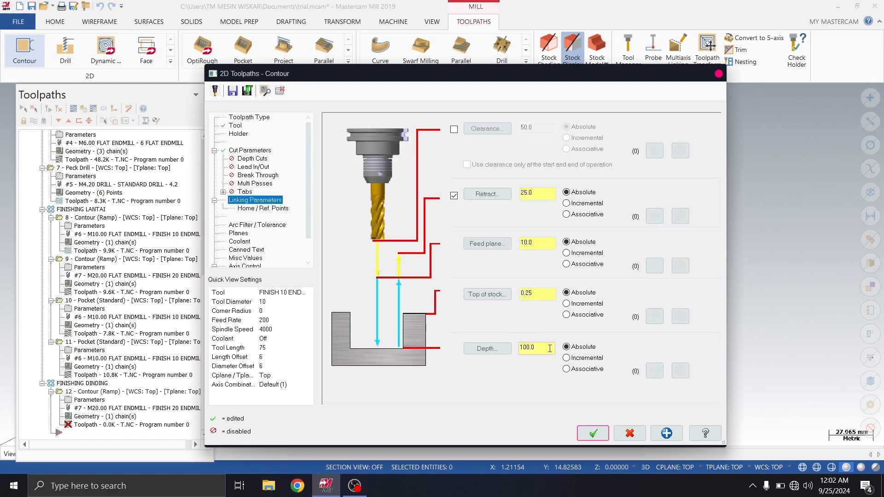
pyautogui.rightClick(535, 348)
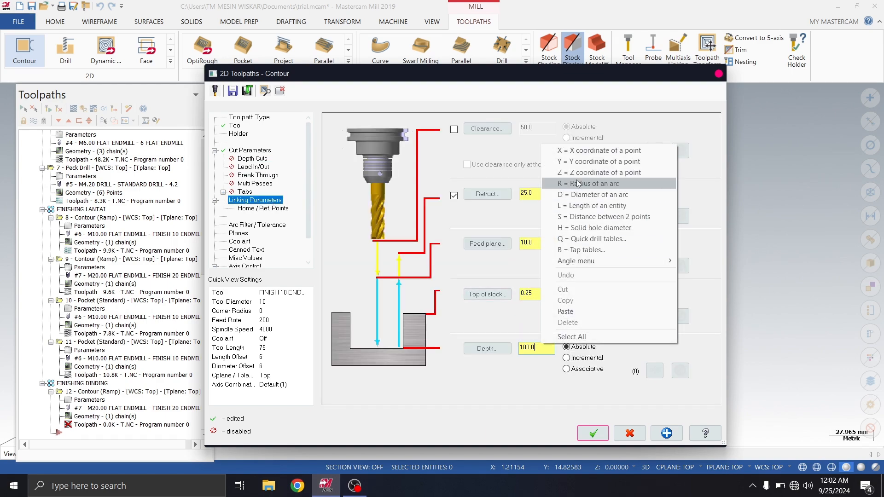
pyautogui.click(581, 174)
pyautogui.scroll(5, 569, 258)
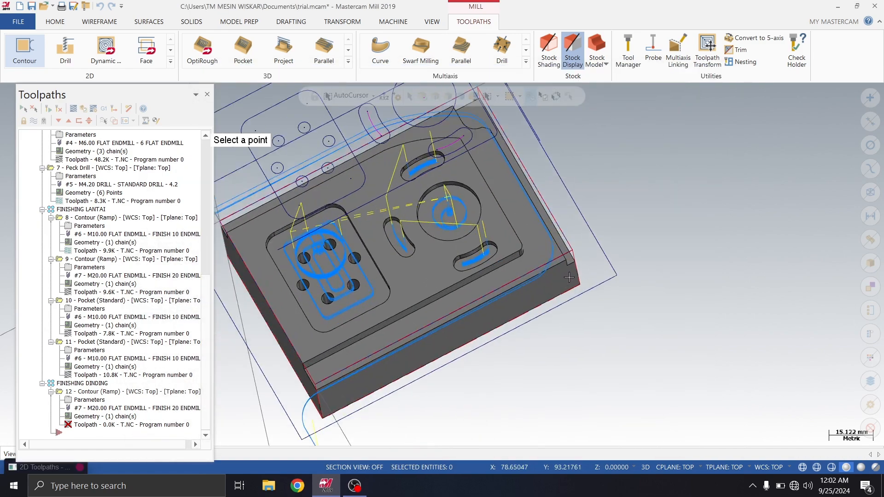
pyautogui.scroll(2, 570, 258)
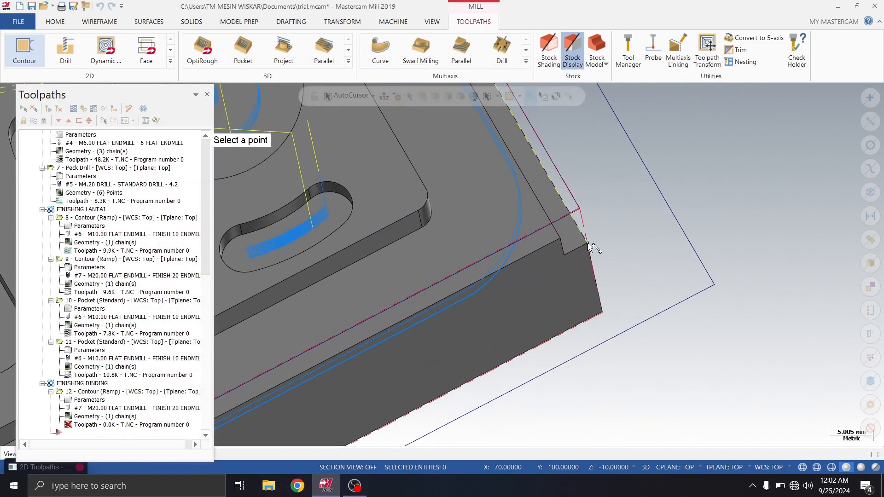
pyautogui.click(589, 244)
pyautogui.doubleClick(533, 295)
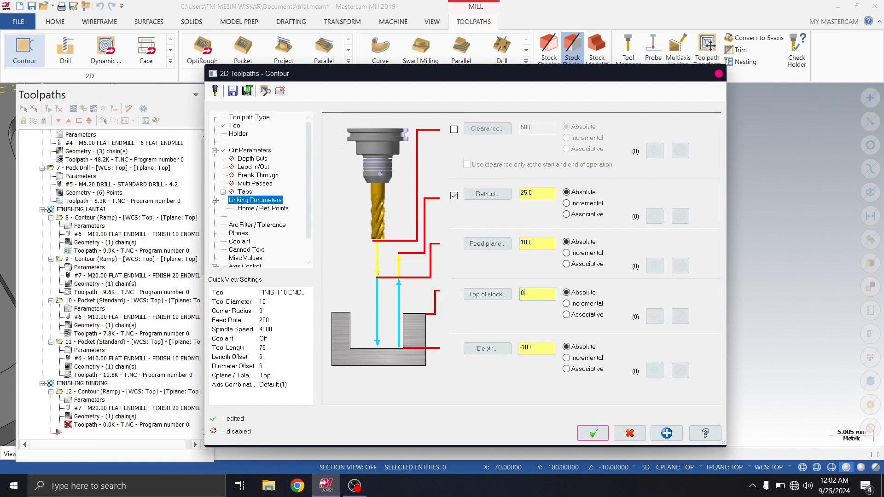
pyautogui.click(593, 433)
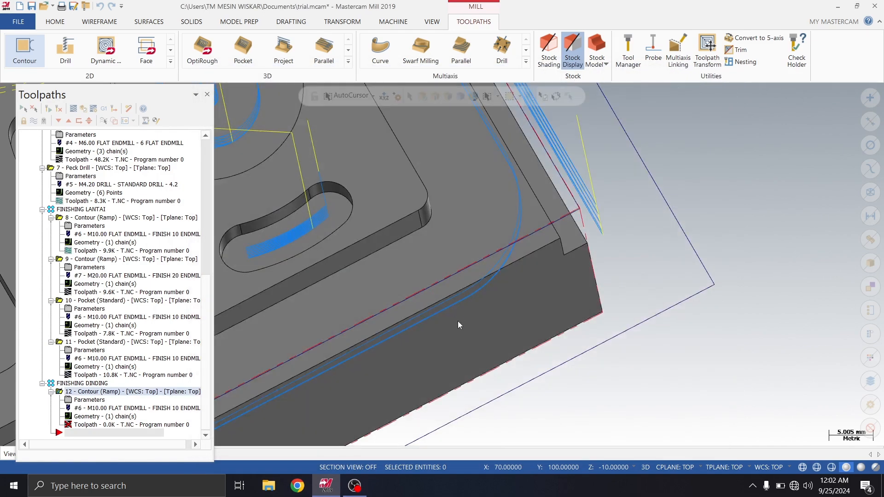
# Step: Examine the new wall-finishing toolpath along the short-end step, toggling the toolpath display
pyautogui.scroll(-8, 457, 304)
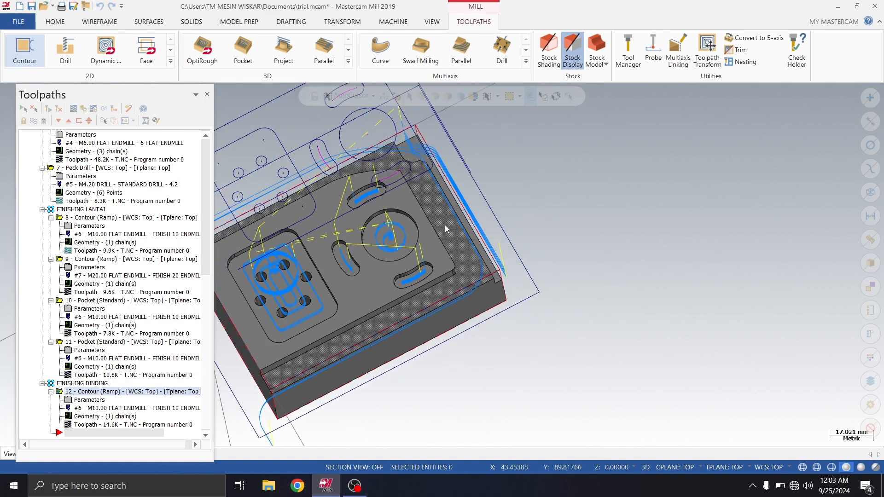
pyautogui.moveTo(431, 202); pyautogui.dragTo(427, 177, button='middle')
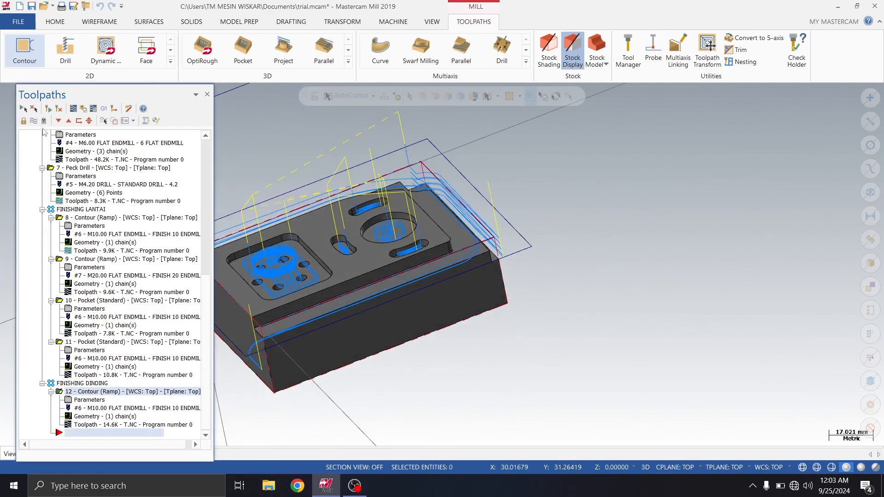
pyautogui.click(35, 119)
pyautogui.click(35, 120)
pyautogui.scroll(-2, 544, 210)
pyautogui.moveTo(353, 161); pyautogui.dragTo(356, 182, button='middle')
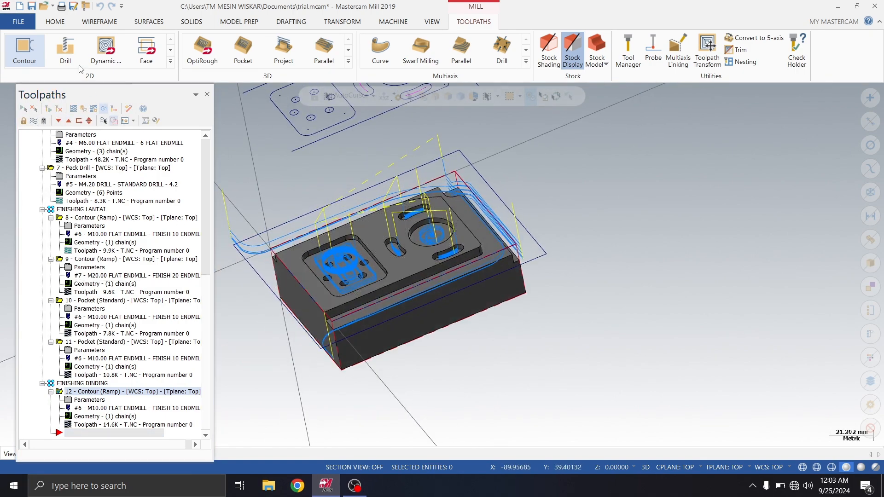
# Step: Create another contour toolpath chained on the large open profile that surrounds the pockets and slots
pyautogui.click(25, 51)
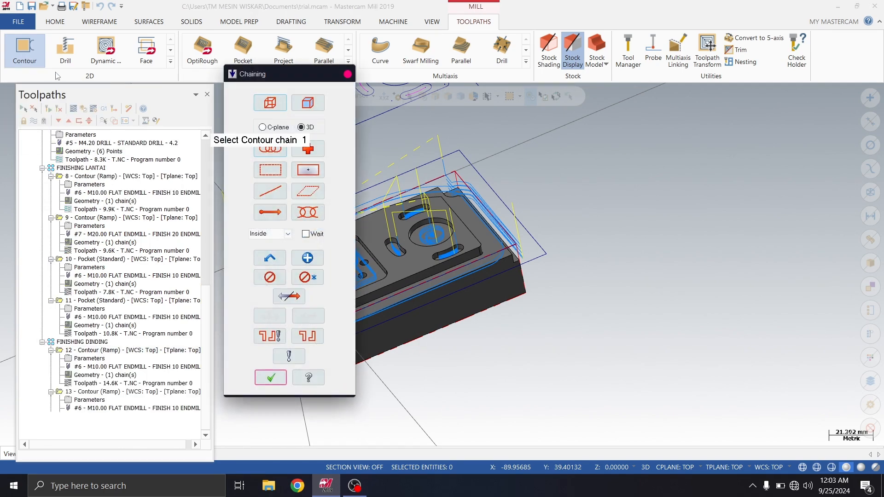
pyautogui.scroll(-5, 626, 229)
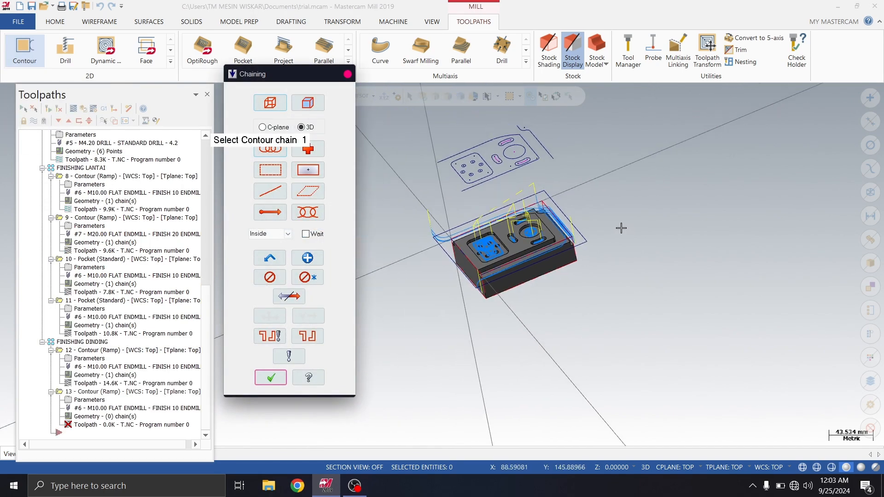
pyautogui.scroll(2, 426, 174)
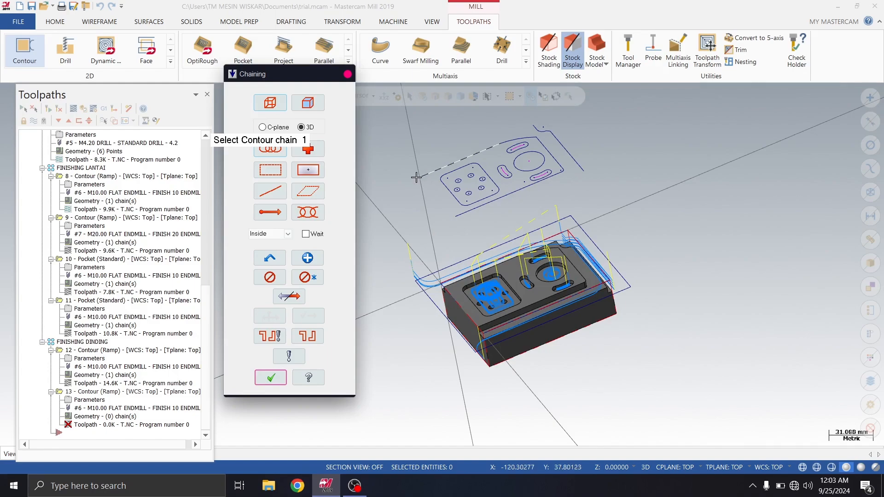
pyautogui.scroll(5, 426, 174)
pyautogui.click(425, 174)
pyautogui.scroll(-3, 425, 174)
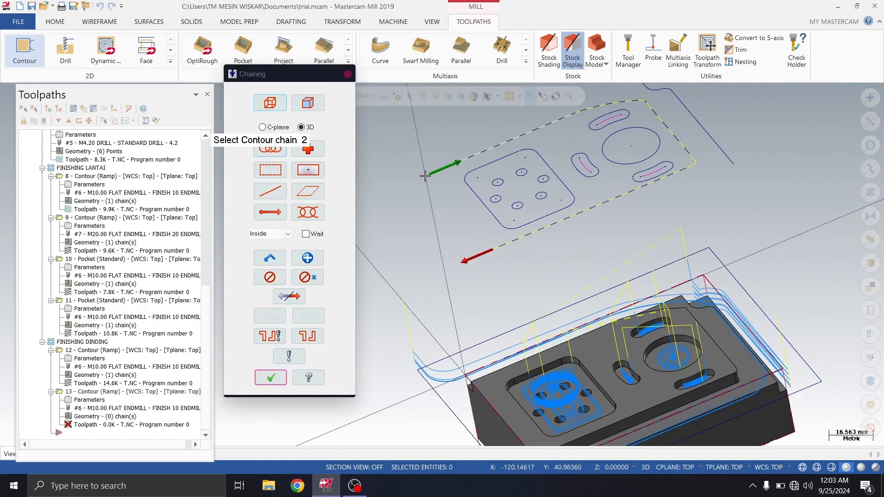
pyautogui.click(271, 377)
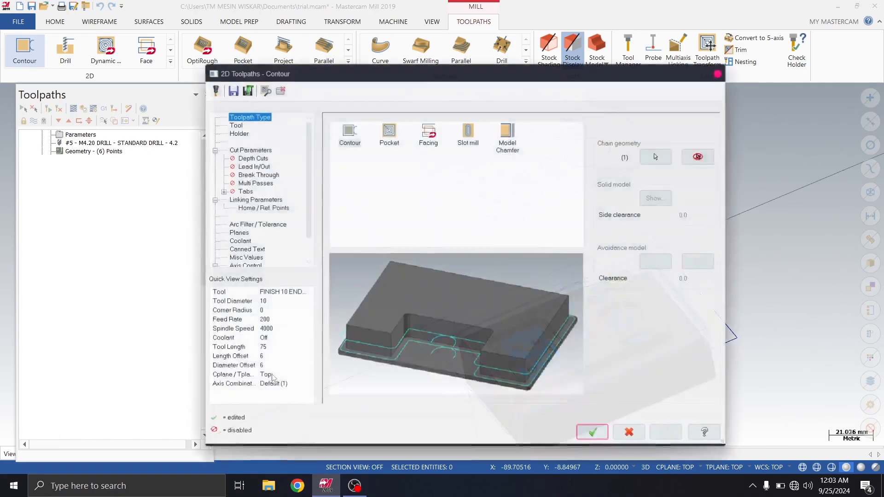
# Step: Assign the FINISH 20 ENDMILL to the contour and check its cut parameters
pyautogui.click(236, 125)
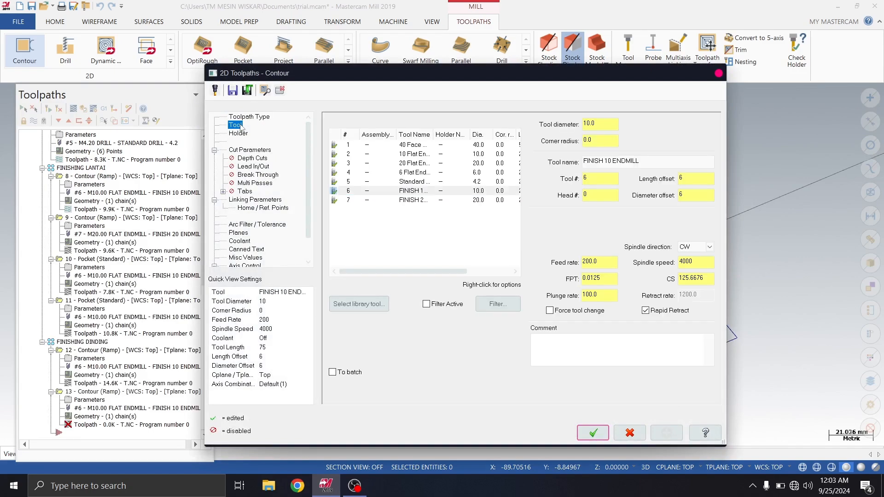
pyautogui.click(429, 200)
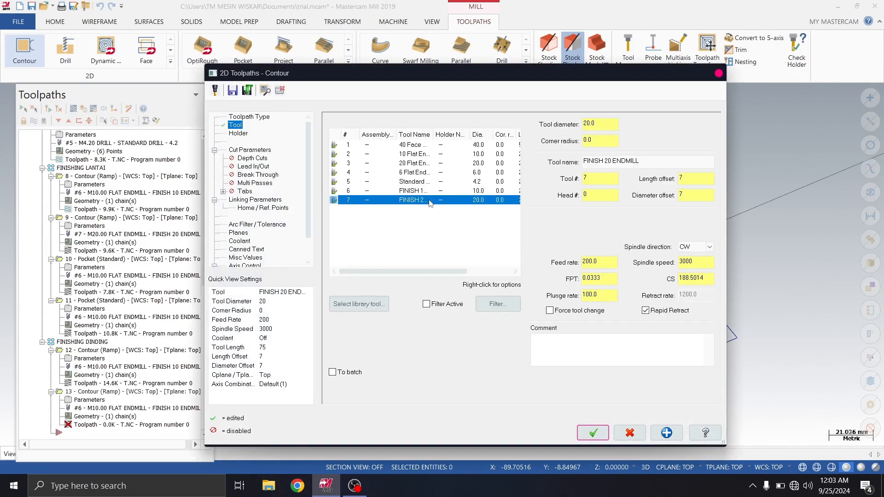
pyautogui.click(263, 151)
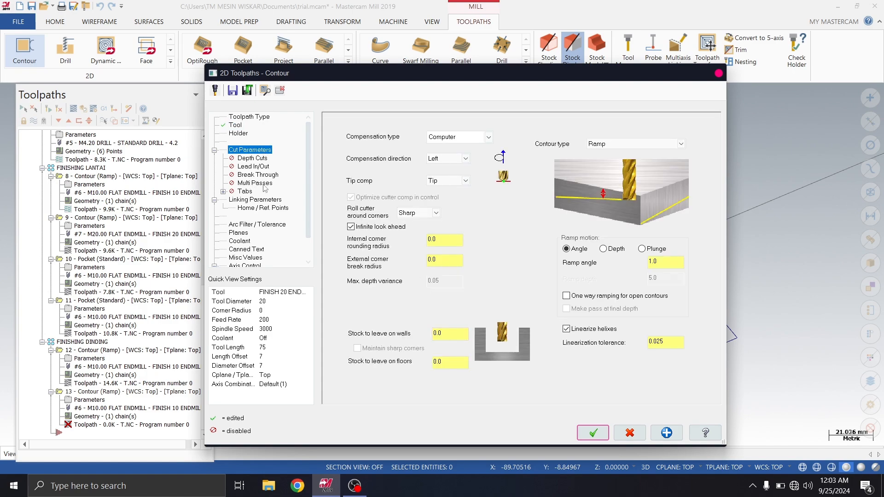
# Step: Set top of stock to 0, take the depth of -5 from the Z of the profile step's lower corner, and generate the toolpath
pyautogui.click(261, 201)
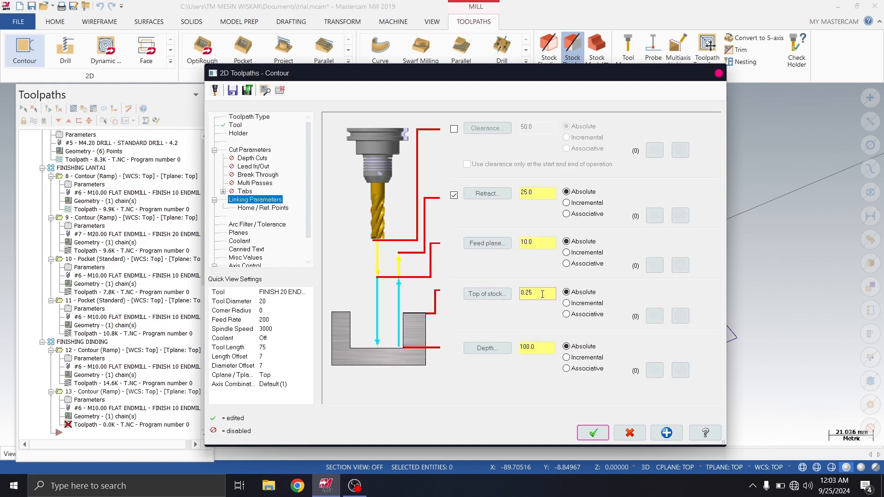
pyautogui.write('0')
pyautogui.press('Return')
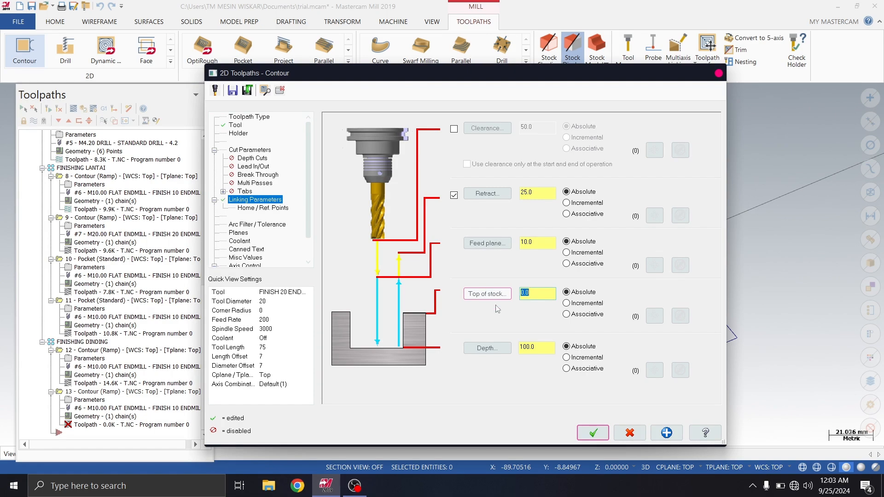
pyautogui.click(541, 347)
pyautogui.rightClick(541, 347)
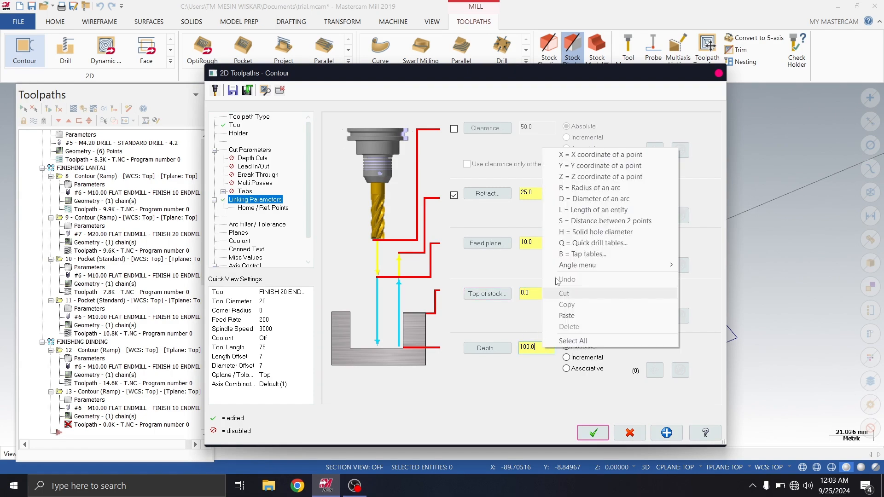
pyautogui.click(586, 181)
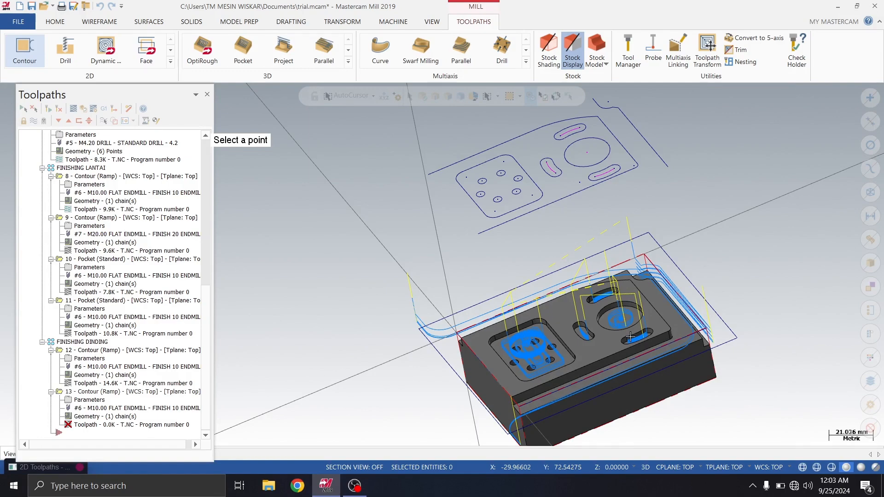
pyautogui.scroll(8, 643, 324)
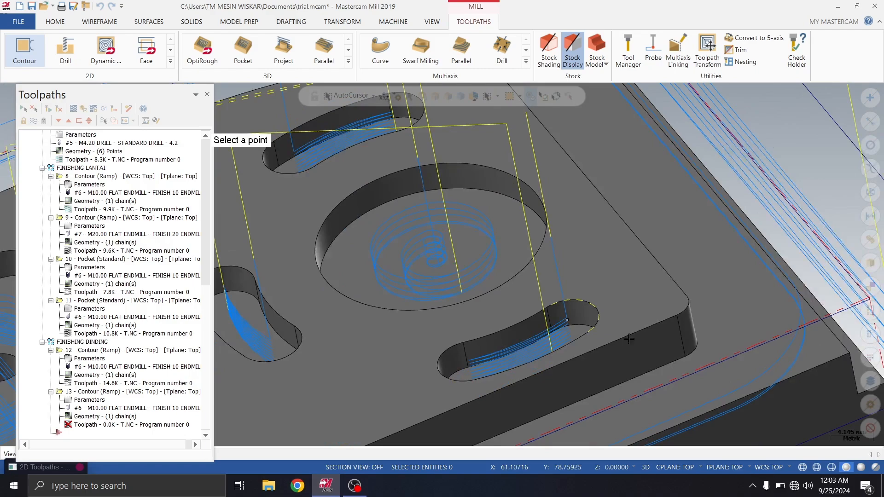
pyautogui.click(670, 360)
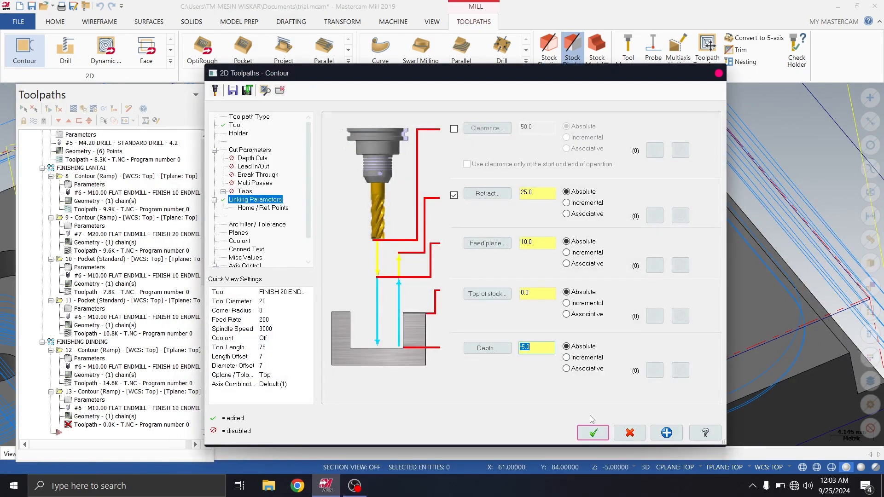
pyautogui.click(593, 433)
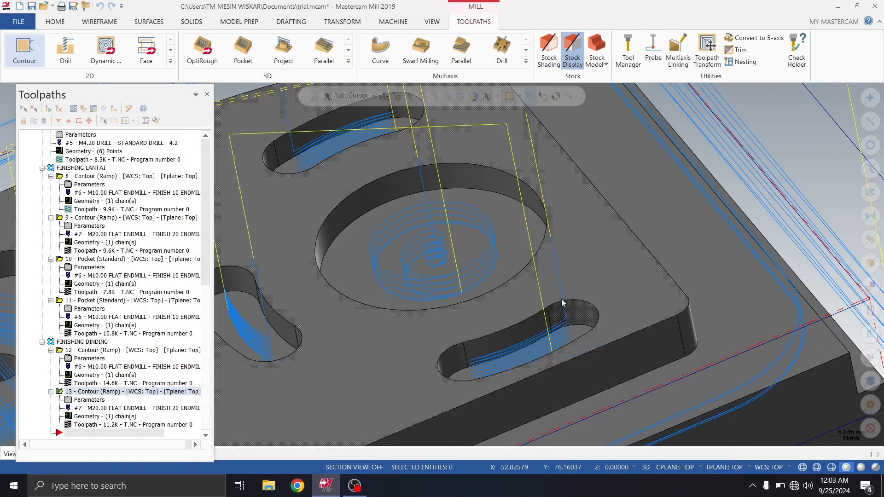
pyautogui.scroll(-5, 562, 299)
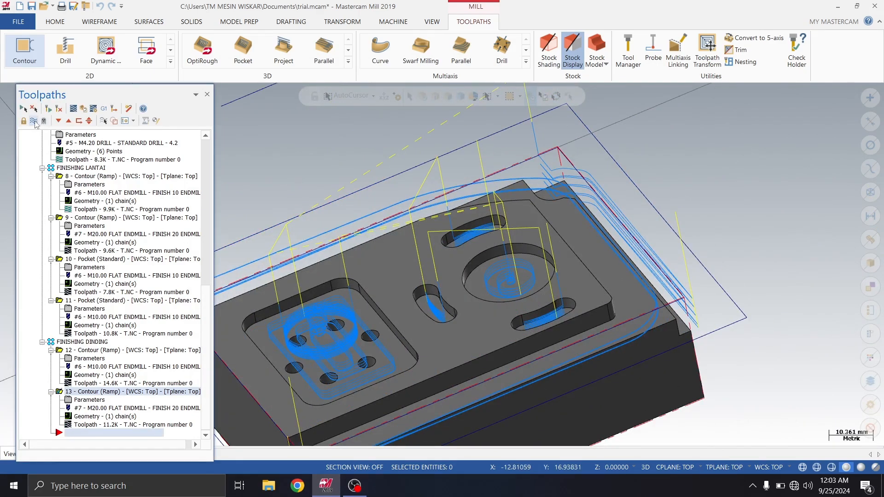
pyautogui.scroll(-3, 478, 225)
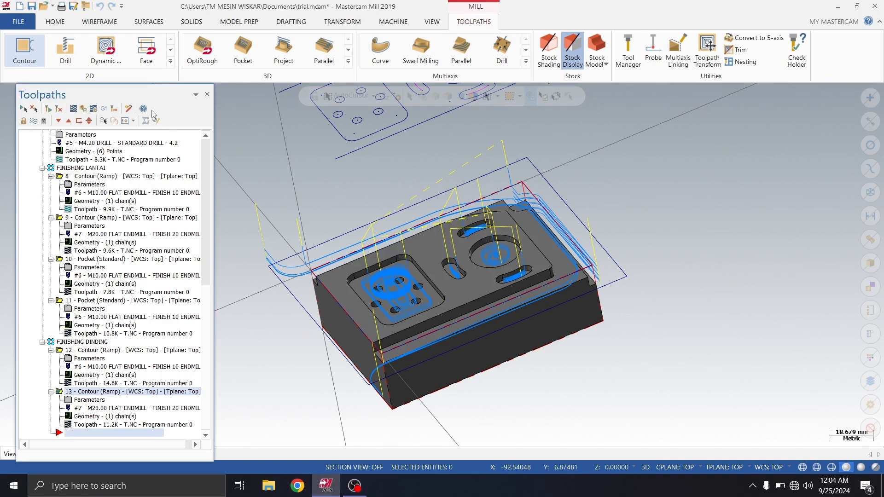
# Step: Create another contour toolpath chained on the large circle of the round pocket
pyautogui.click(41, 61)
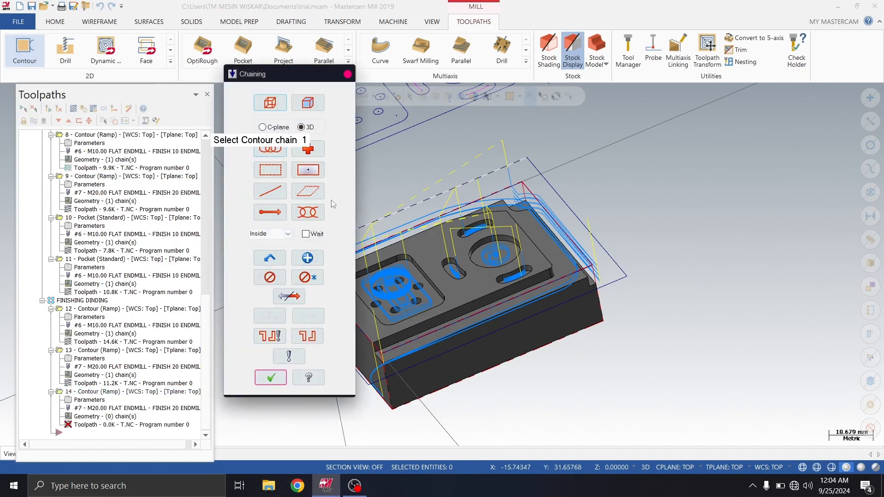
pyautogui.scroll(1, 482, 245)
pyautogui.scroll(-5, 488, 244)
pyautogui.scroll(2, 489, 178)
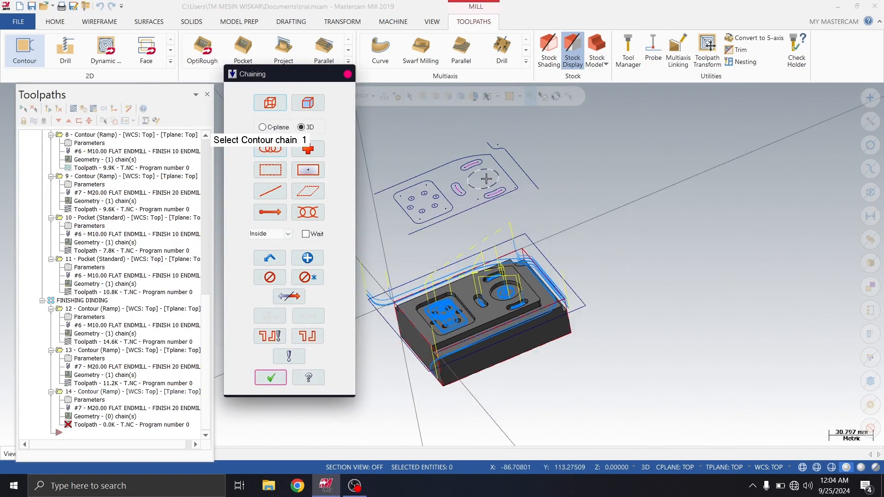
pyautogui.click(495, 171)
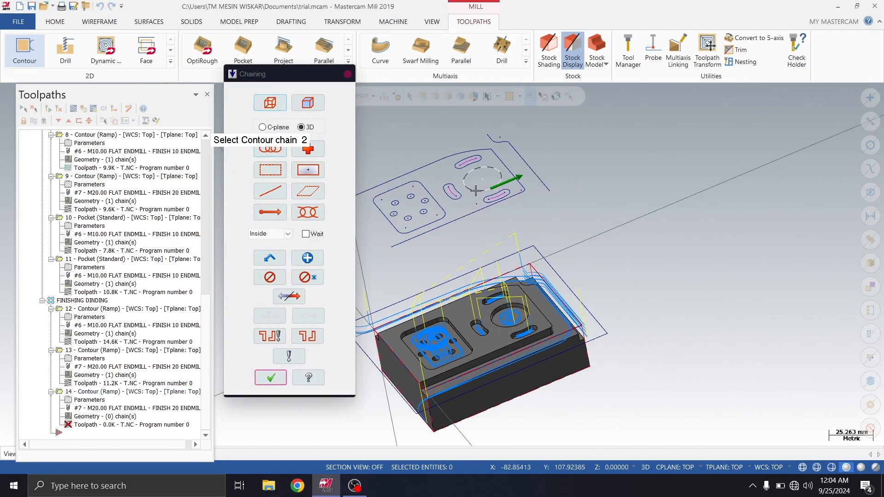
pyautogui.click(272, 378)
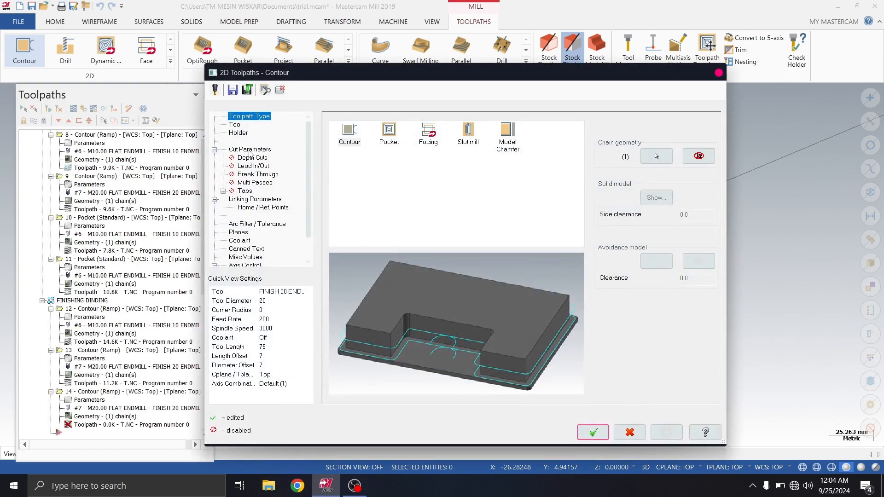
# Step: Assign the FINISH 10 ENDMILL to the circle contour and check its cut parameters
pyautogui.click(235, 124)
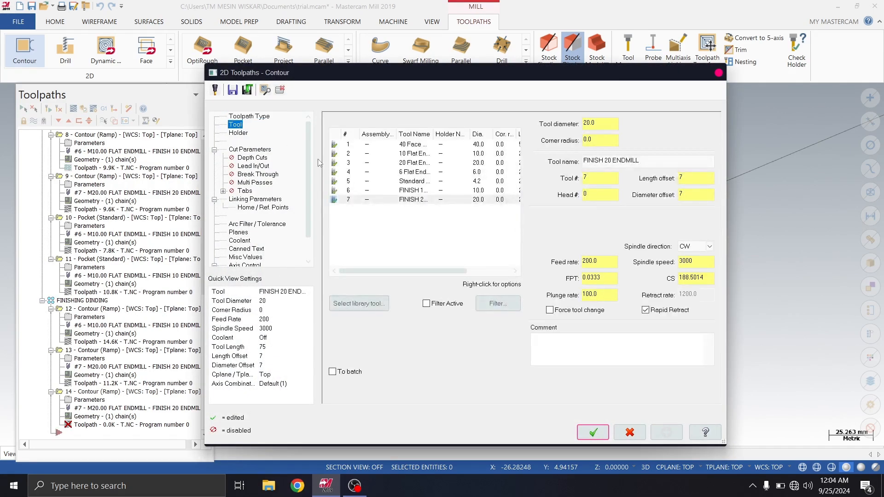
pyautogui.click(423, 193)
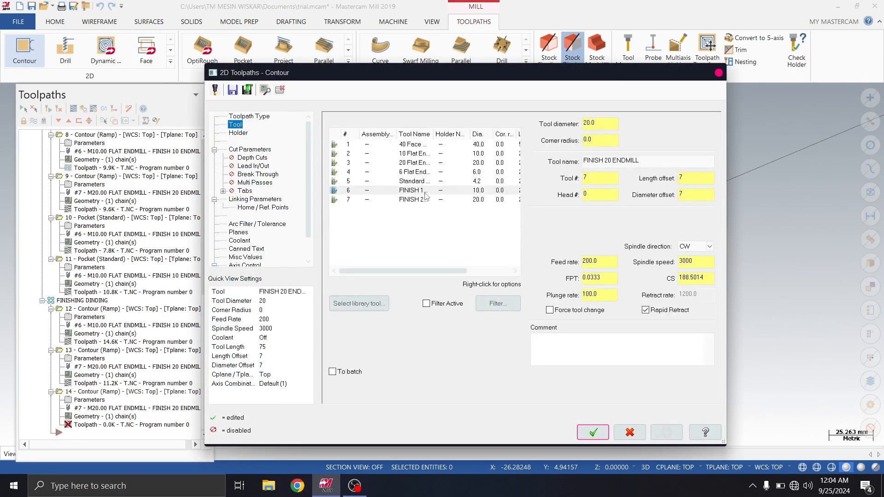
pyautogui.click(261, 151)
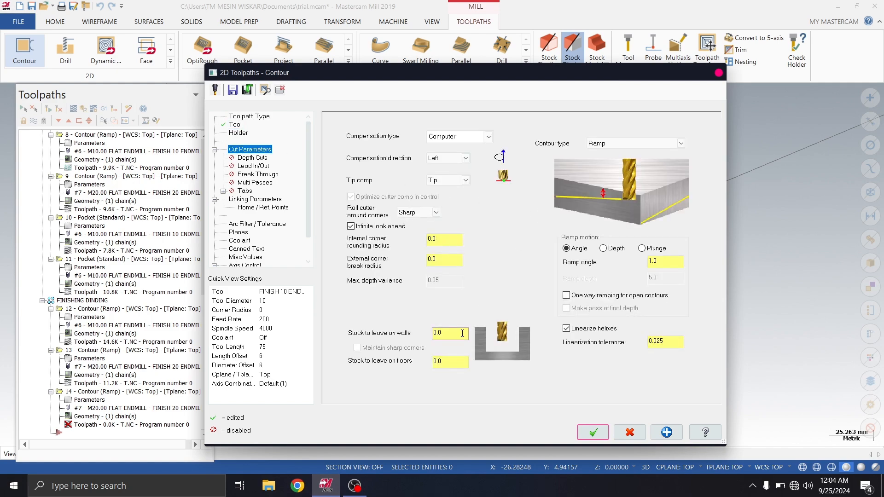
# Step: Set the contour depth to -3 from the Z of a point on the round pocket's floor edge and generate the toolpath
pyautogui.click(270, 200)
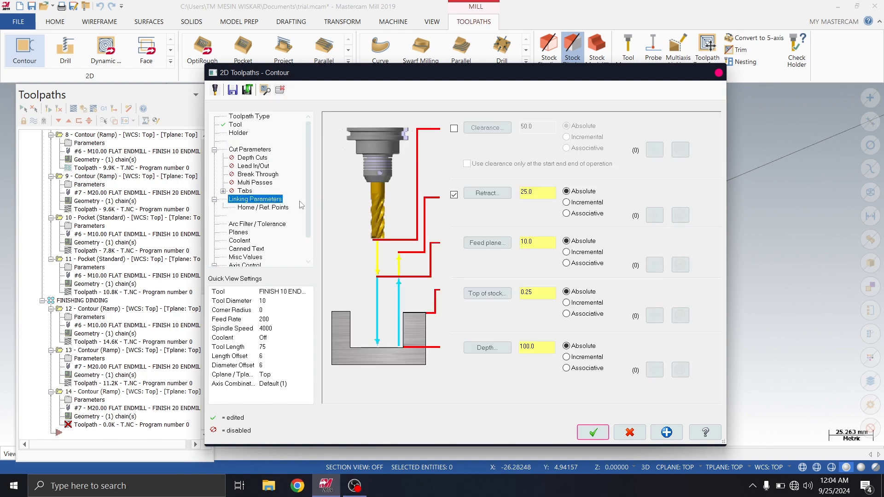
pyautogui.rightClick(542, 351)
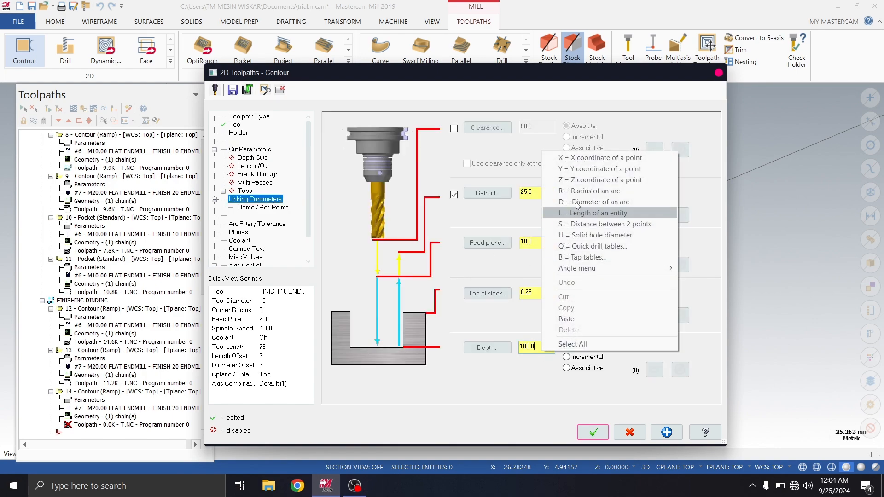
pyautogui.click(562, 182)
pyautogui.scroll(10, 497, 295)
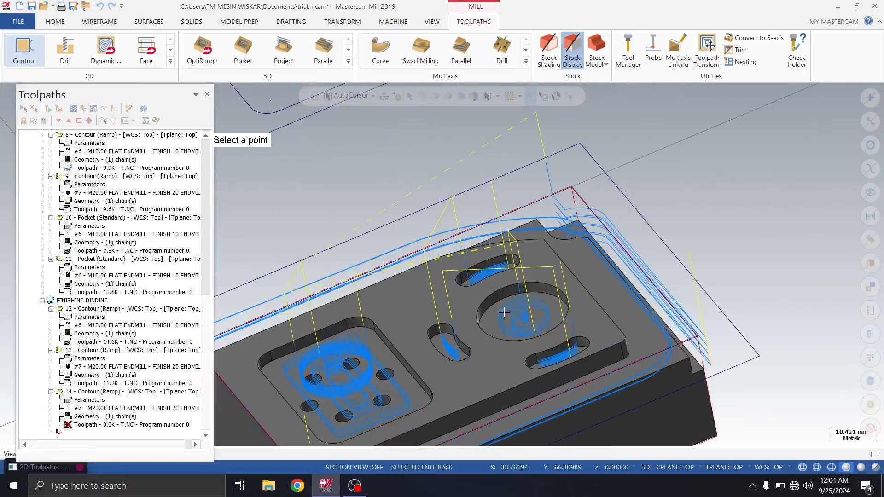
pyautogui.click(496, 292)
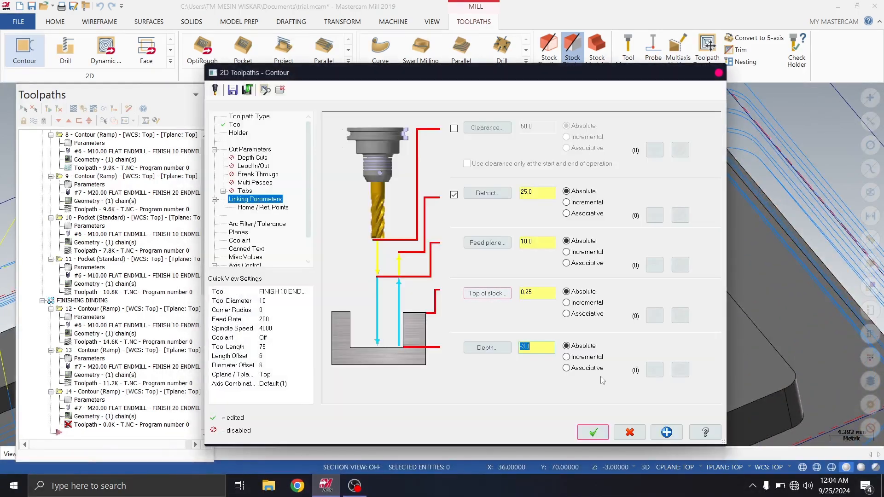
pyautogui.click(591, 431)
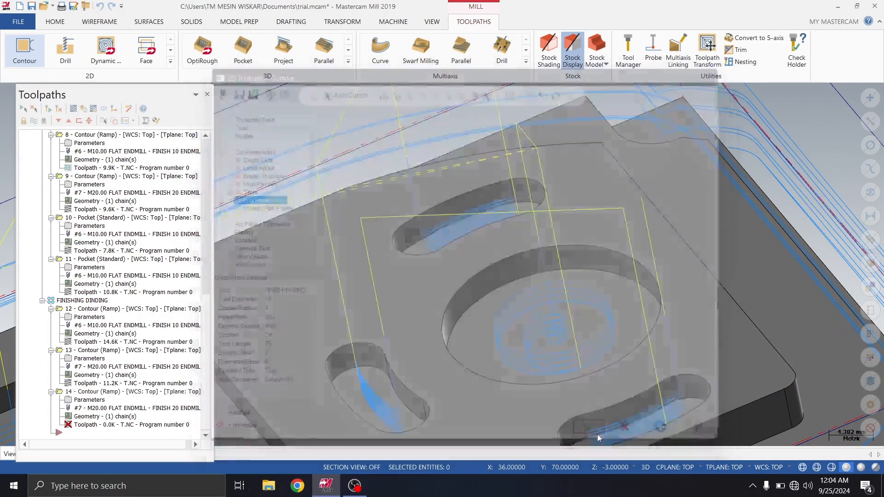
pyautogui.scroll(-6, 529, 319)
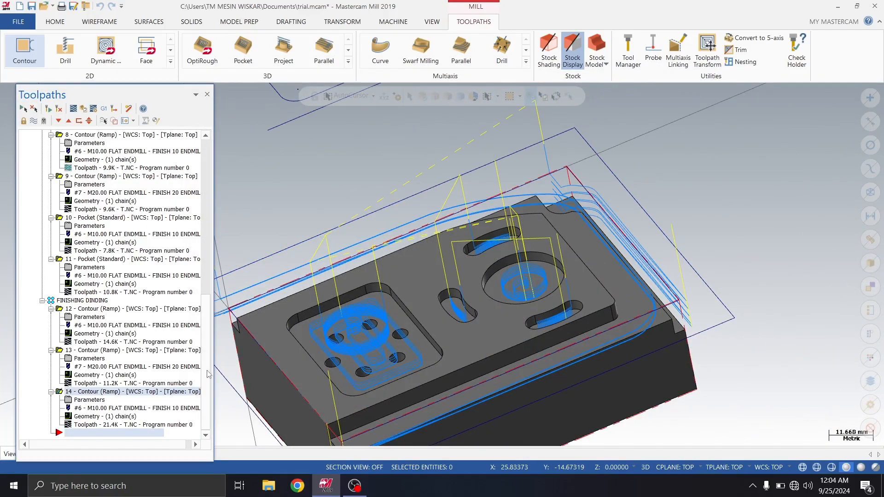
# Step: Copy the round-pocket contour operation and paste it at the end of the FINISHING DINDING group
pyautogui.rightClick(160, 395)
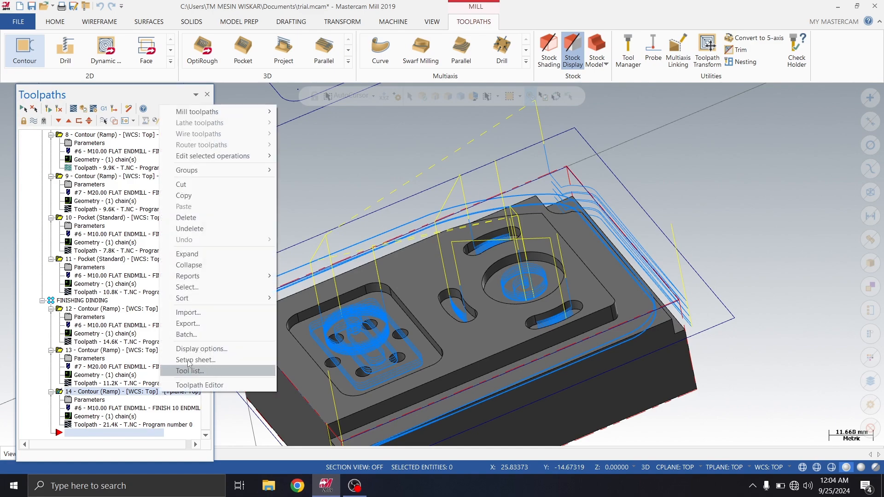
pyautogui.click(228, 195)
pyautogui.rightClick(138, 432)
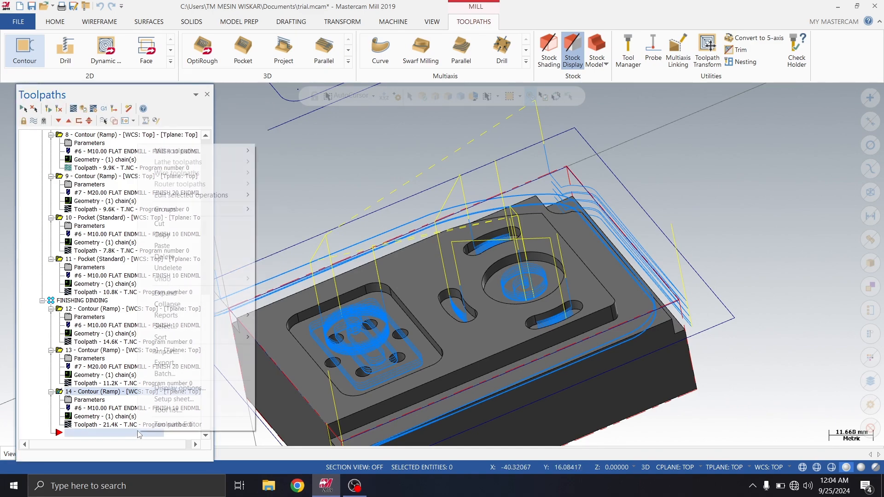
pyautogui.click(196, 246)
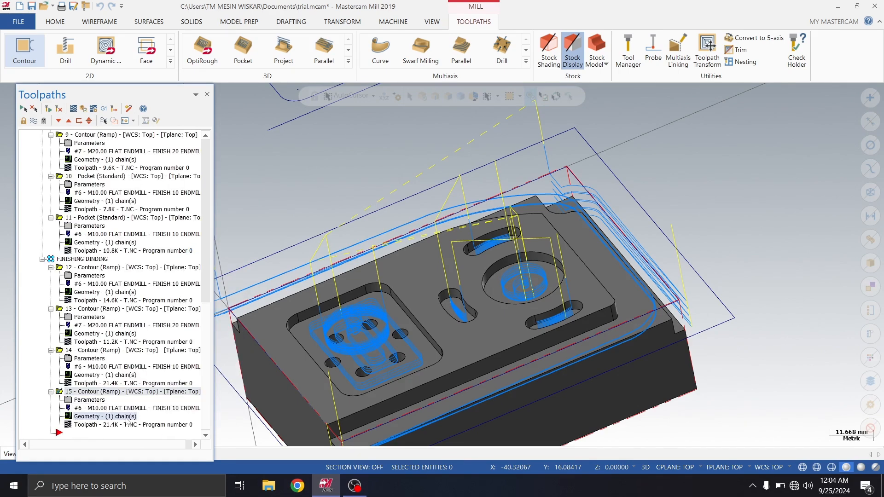
# Step: Rechain the copied contour on the outline of the rounded rectangular pocket and regenerate its toolpath
pyautogui.click(126, 418)
pyautogui.rightClick(70, 152)
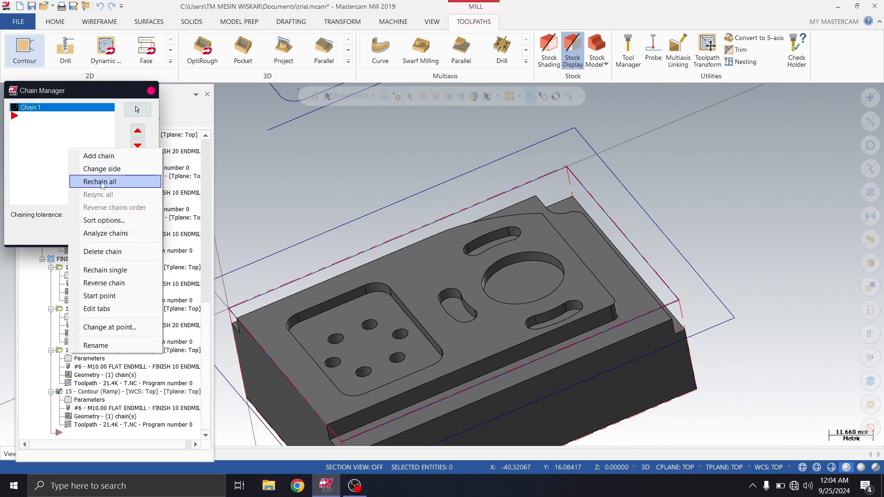
pyautogui.click(102, 183)
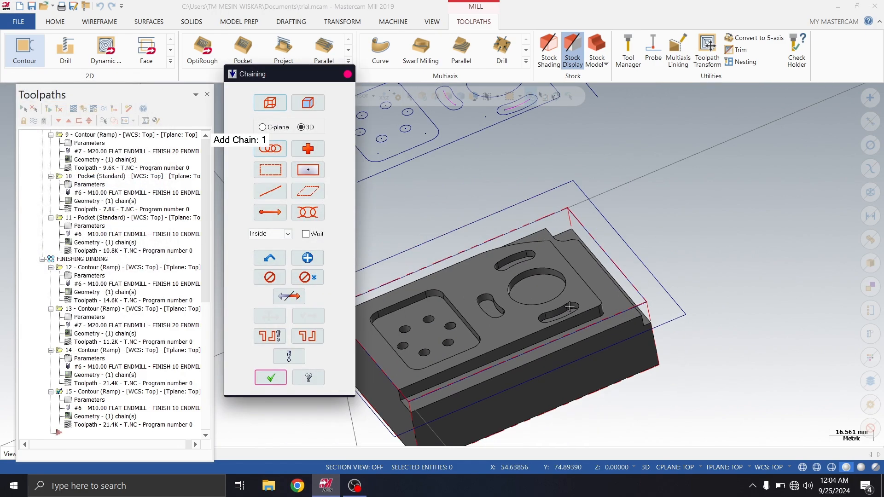
pyautogui.scroll(-3, 569, 307)
pyautogui.scroll(2, 451, 184)
pyautogui.click(451, 181)
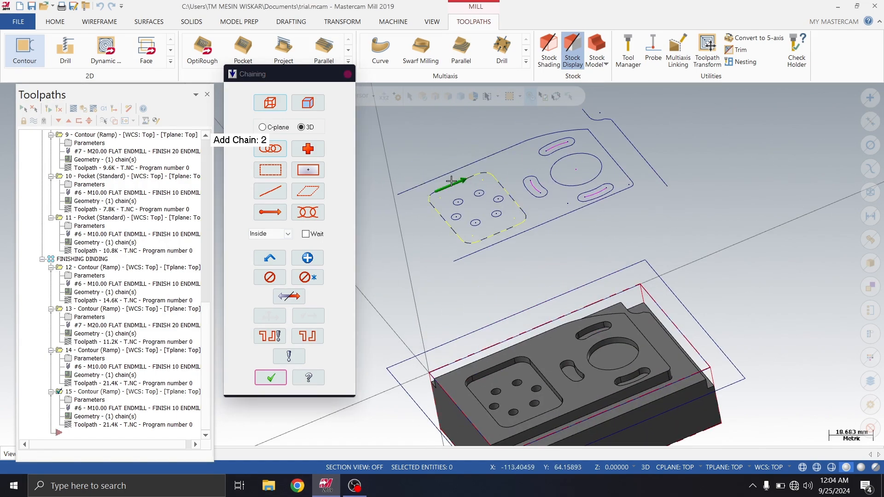
pyautogui.click(270, 377)
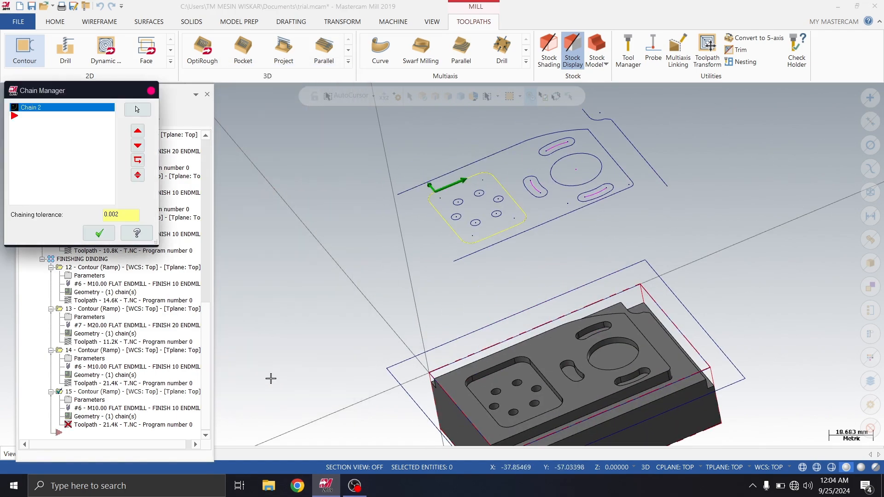
pyautogui.click(99, 233)
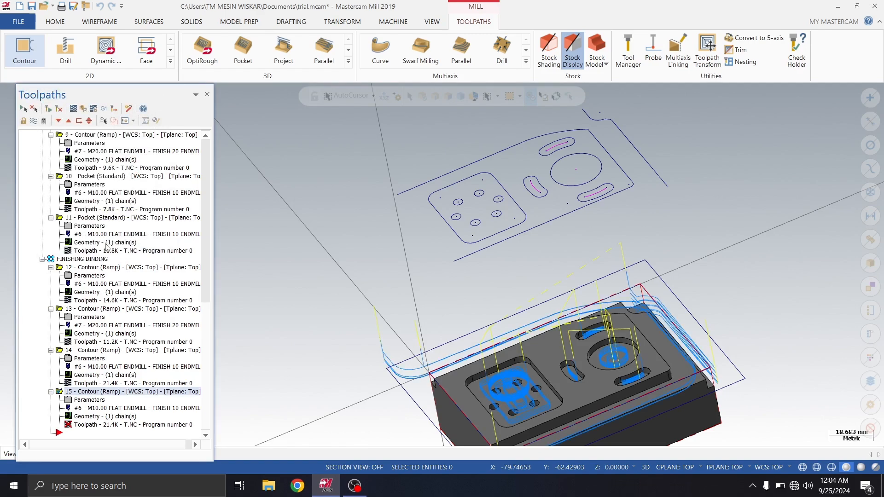
pyautogui.scroll(-2, 377, 244)
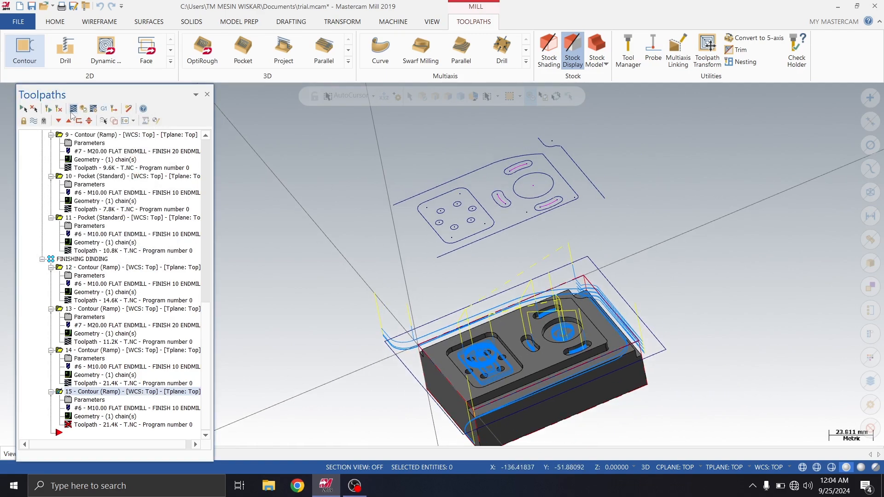
pyautogui.click(47, 109)
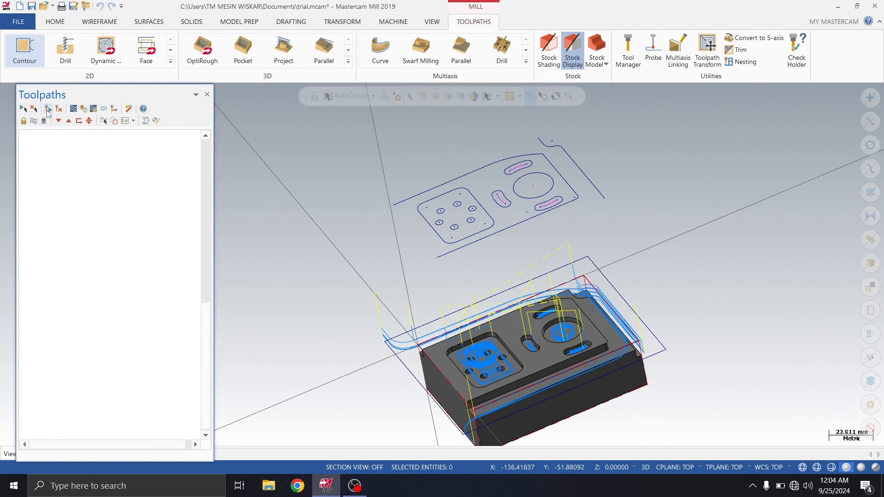
pyautogui.scroll(2, 465, 343)
pyautogui.scroll(2, 465, 343)
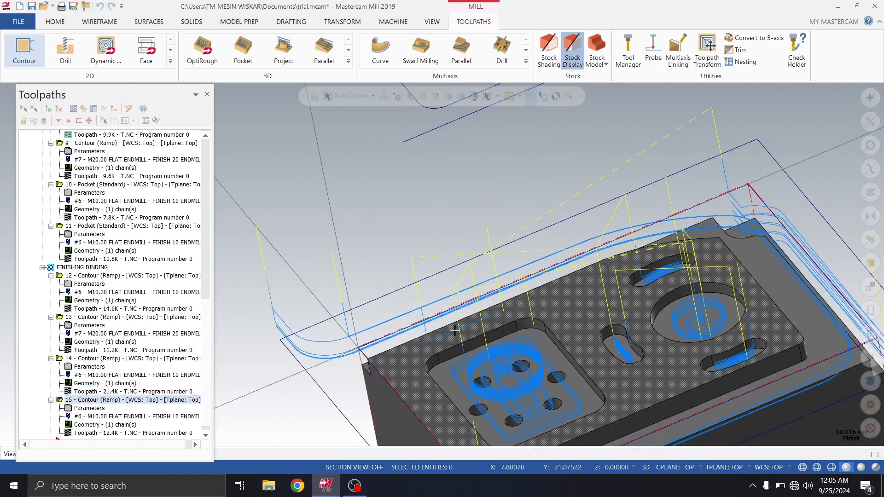
# Step: Set the rounded rectangular pocket contour's compensation direction to Right and regenerate its toolpath
pyautogui.click(90, 408)
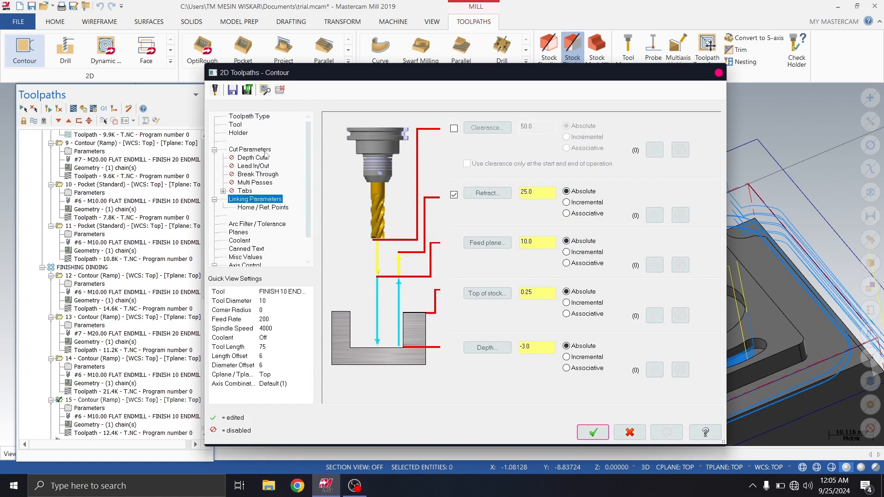
pyautogui.click(265, 152)
pyautogui.click(449, 161)
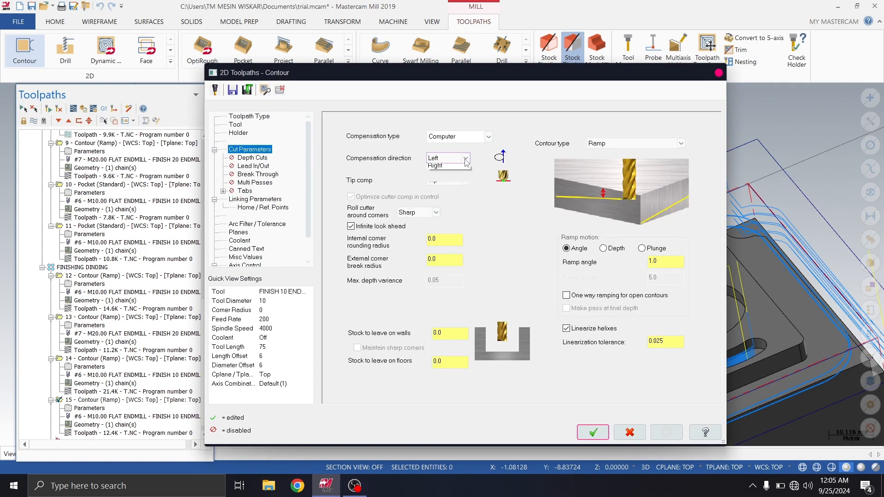
pyautogui.click(441, 174)
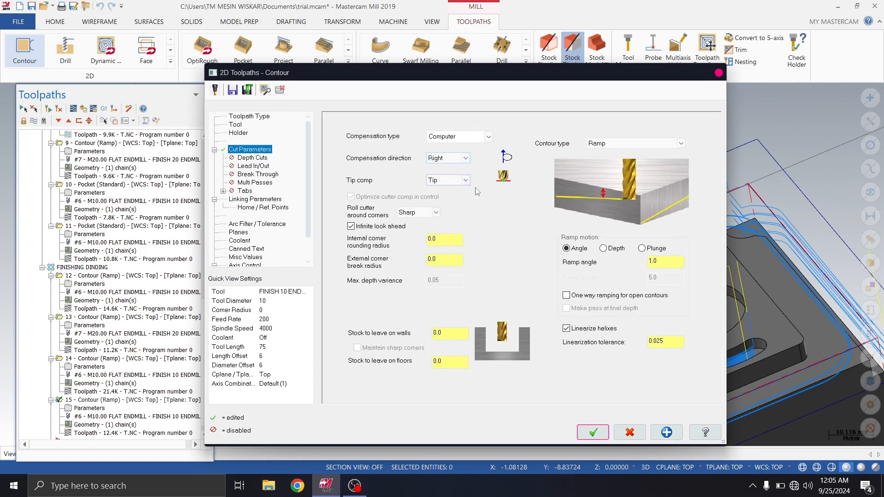
pyautogui.click(603, 436)
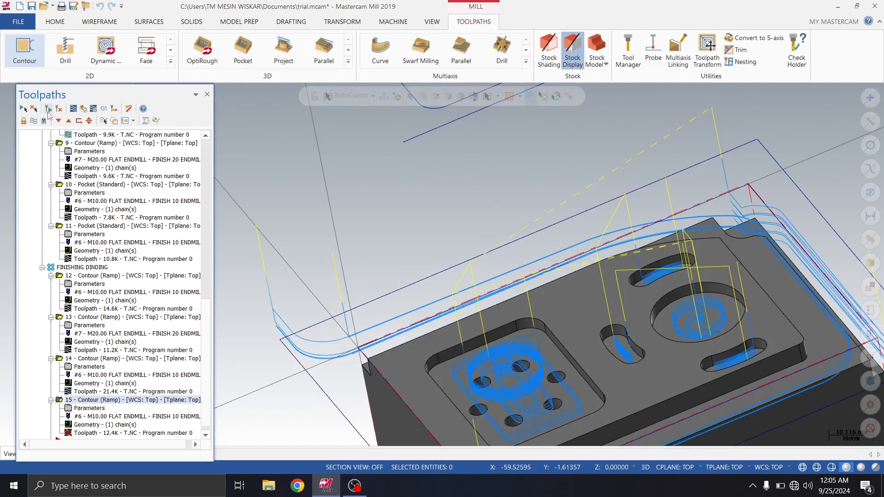
pyautogui.click(48, 111)
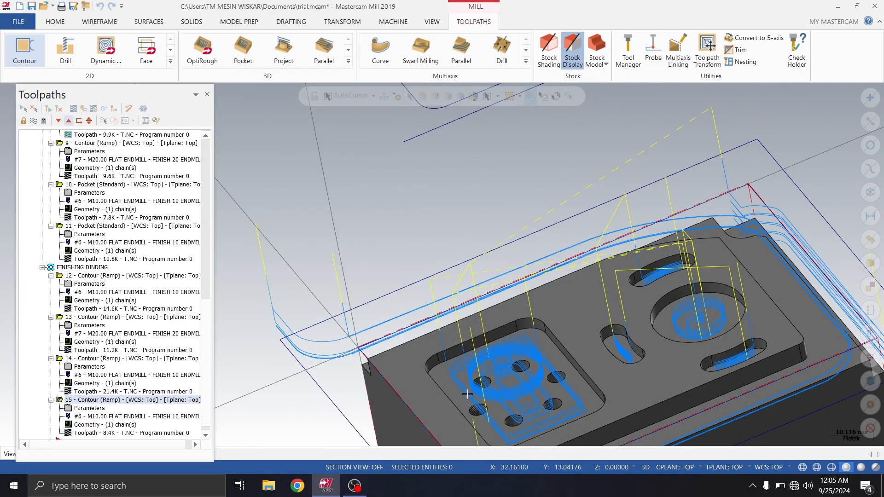
pyautogui.scroll(2, 438, 323)
pyautogui.scroll(-4, 442, 294)
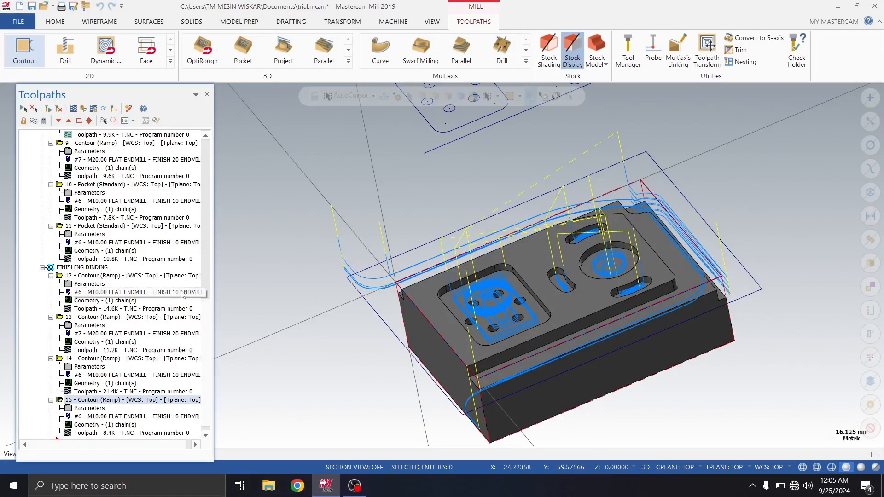
# Step: Select operations 1 to 7 of the ROUGHING group and play their machining simulation in Verify
pyautogui.moveTo(205, 318)
pyautogui.mouseDown()
pyautogui.moveTo(205, 329)
pyautogui.moveTo(208, 311)
pyautogui.mouseUp()
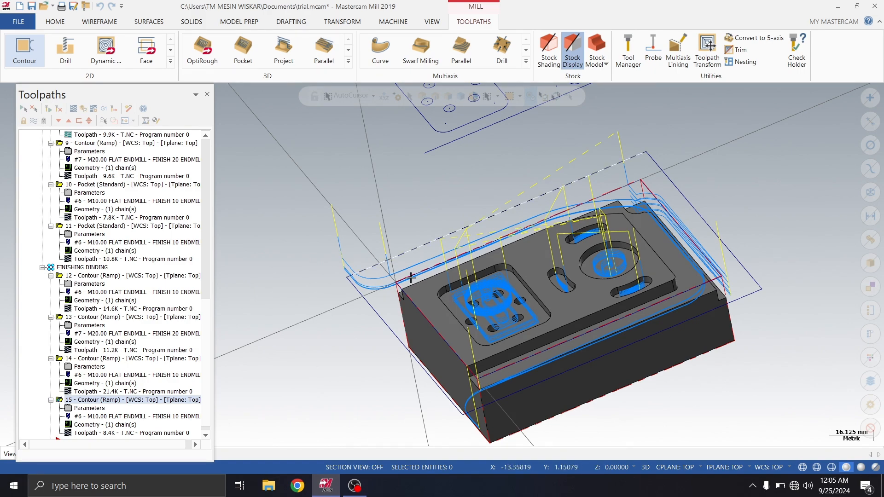
pyautogui.scroll(-3, 386, 290)
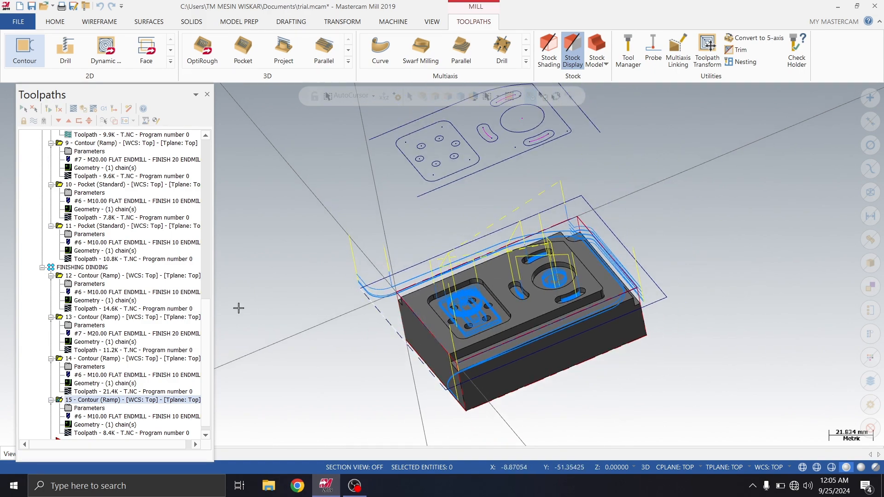
pyautogui.moveTo(205, 314); pyautogui.dragTo(226, 160)
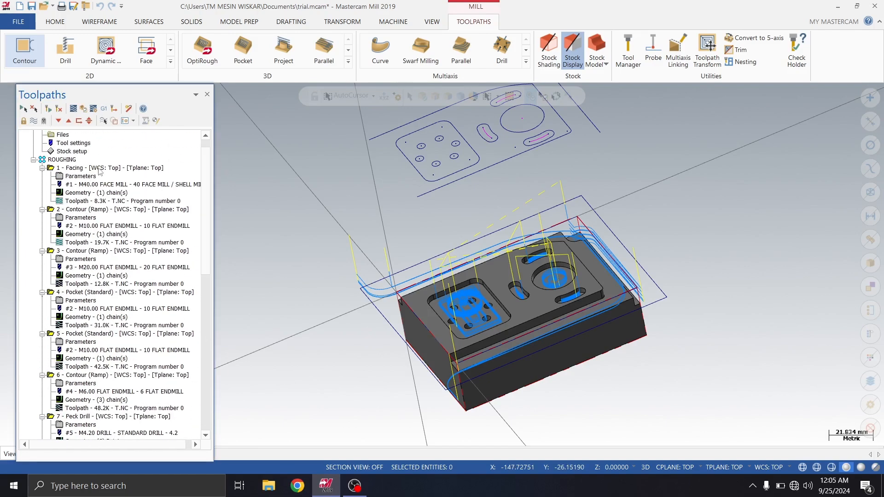
pyautogui.click(101, 168)
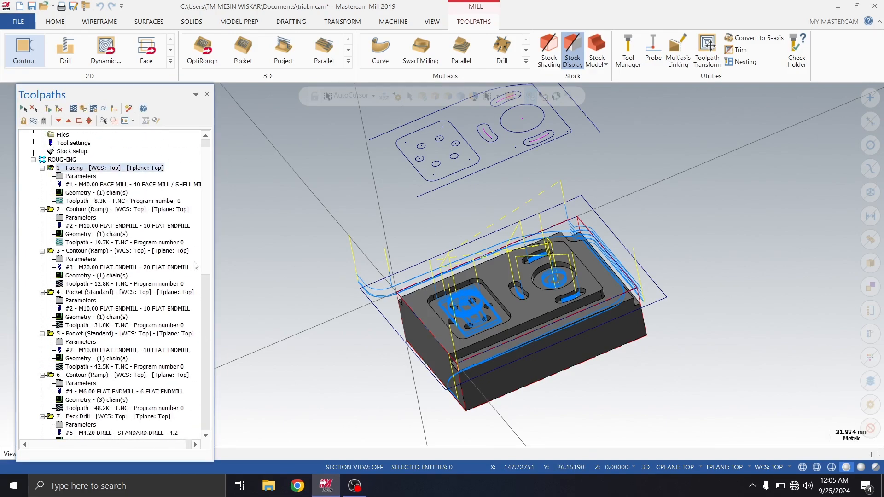
pyautogui.scroll(-4, 208, 267)
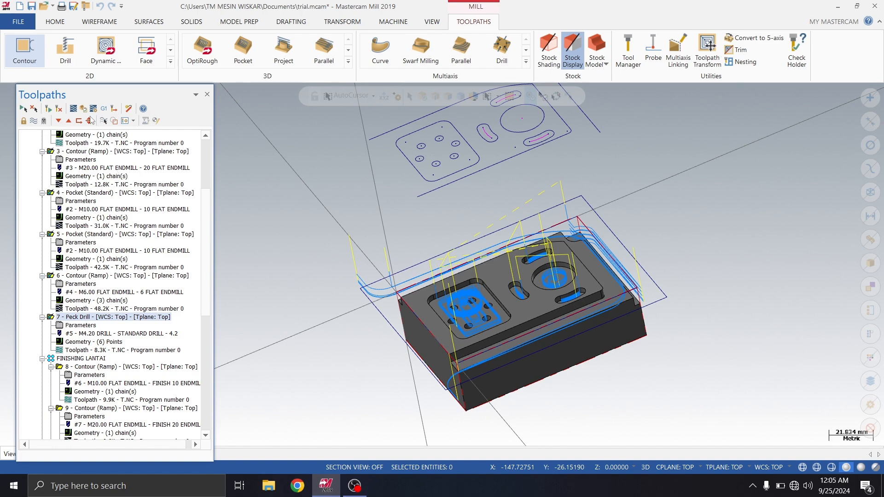
pyautogui.click(85, 109)
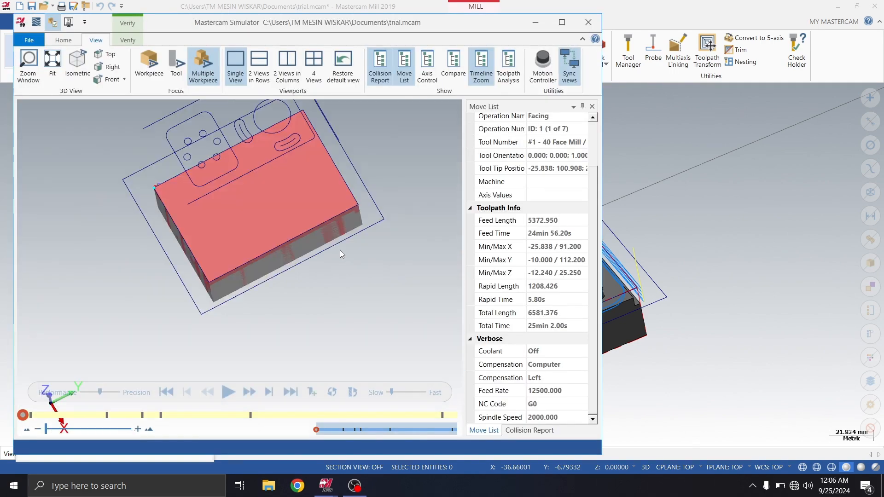
pyautogui.click(227, 392)
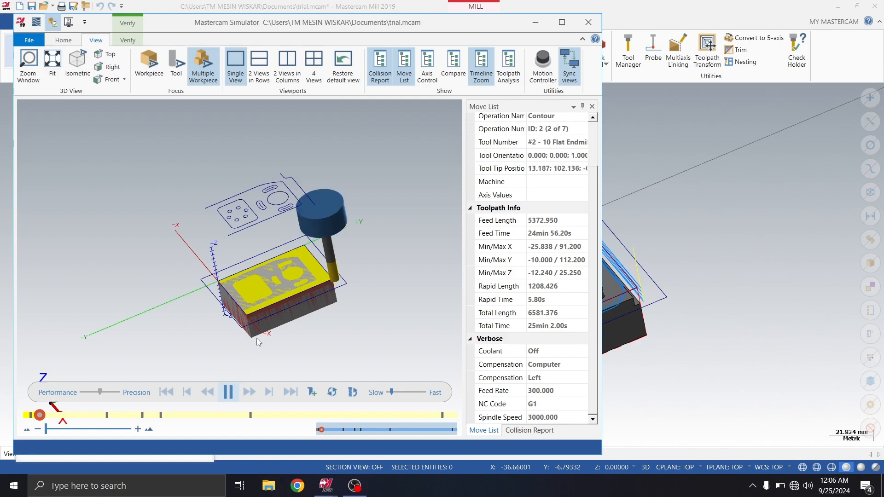
# Step: Examine the simulated roughing result on the outer step walls, slots, round pocket and drilled rectangular pocket, and close the simulator
pyautogui.scroll(5, 288, 275)
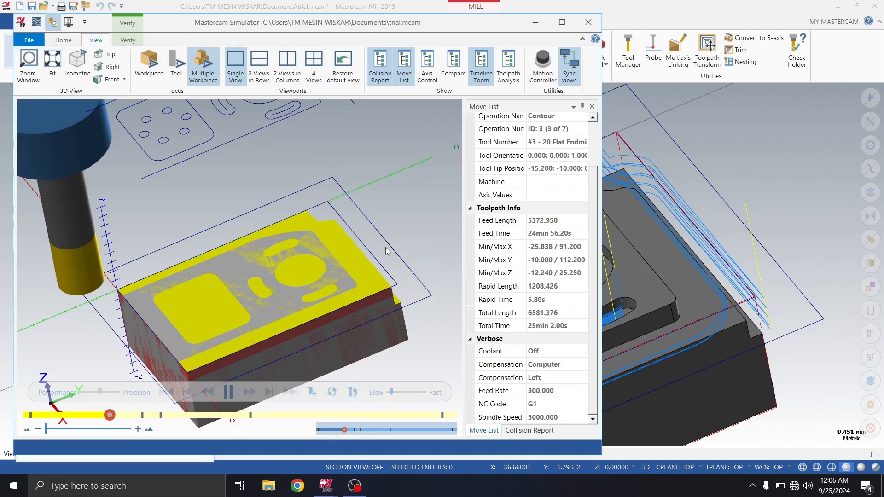
pyautogui.scroll(4, 380, 260)
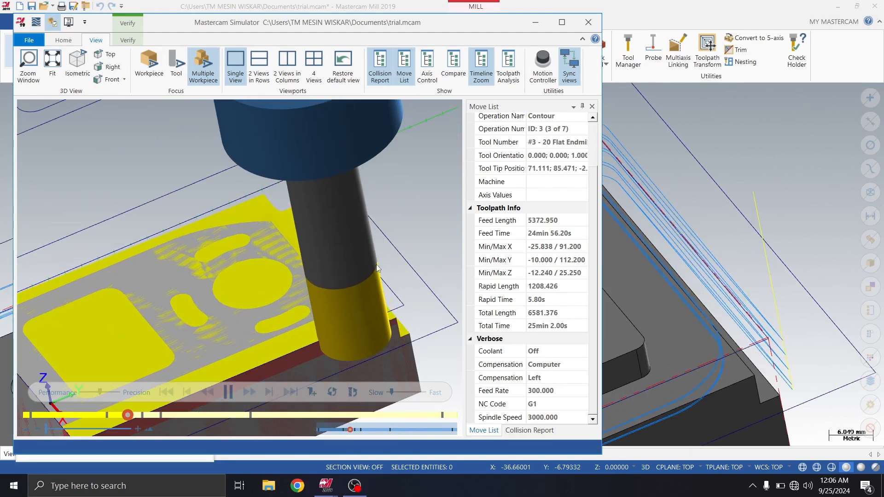
pyautogui.scroll(4, 363, 295)
pyautogui.scroll(5, 335, 317)
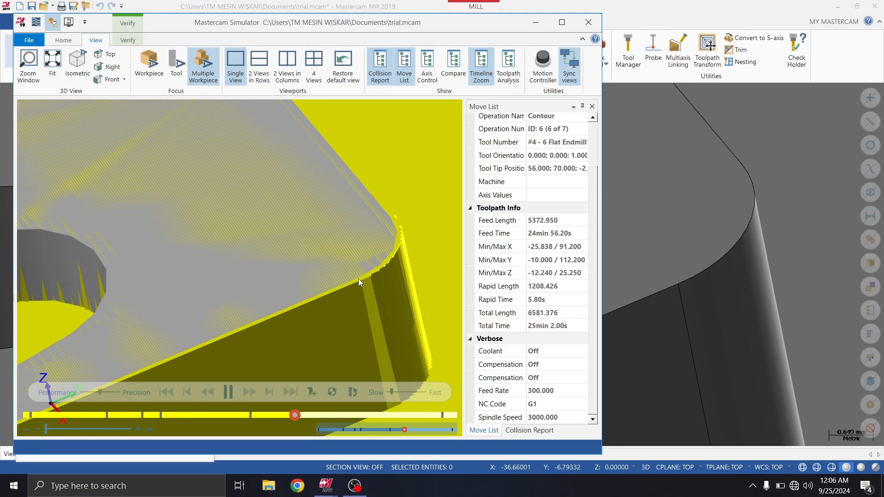
pyautogui.scroll(-2, 352, 284)
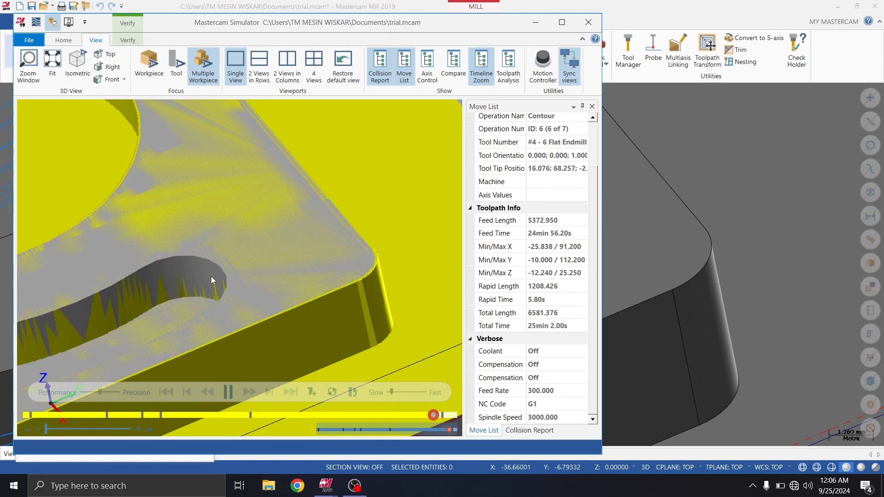
pyautogui.scroll(-3, 209, 270)
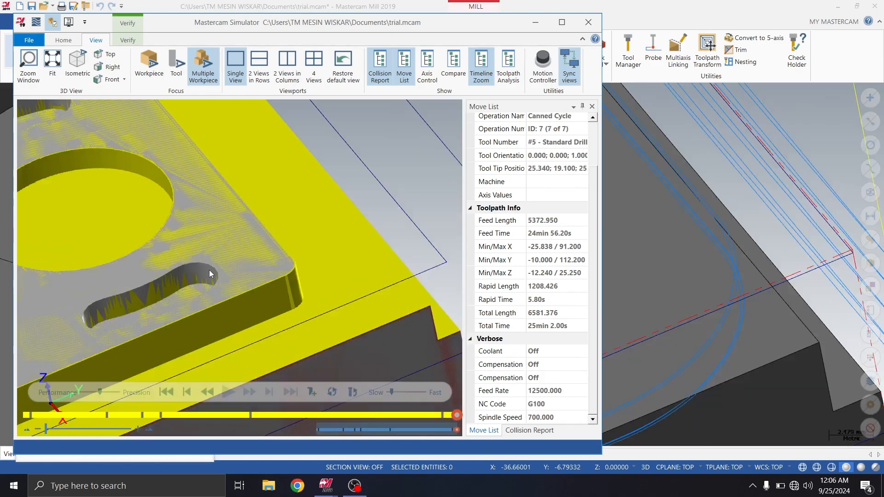
pyautogui.scroll(4, 126, 156)
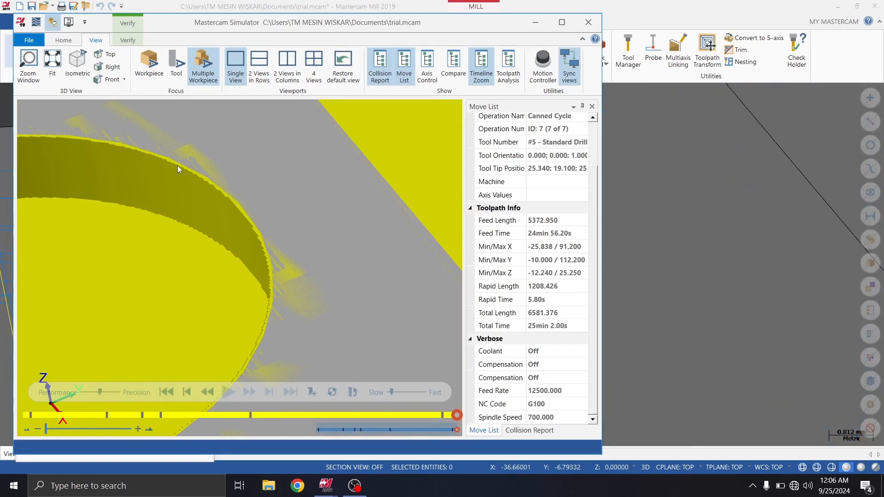
pyautogui.scroll(-3, 181, 164)
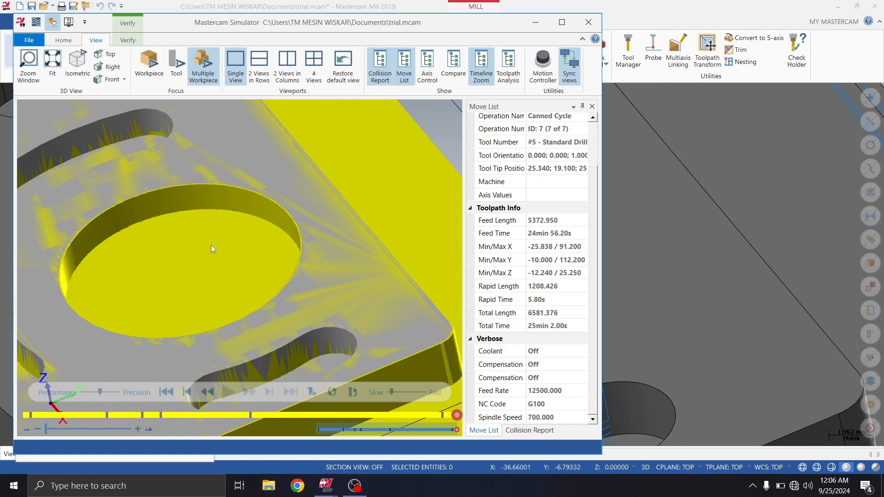
pyautogui.scroll(-5, 210, 248)
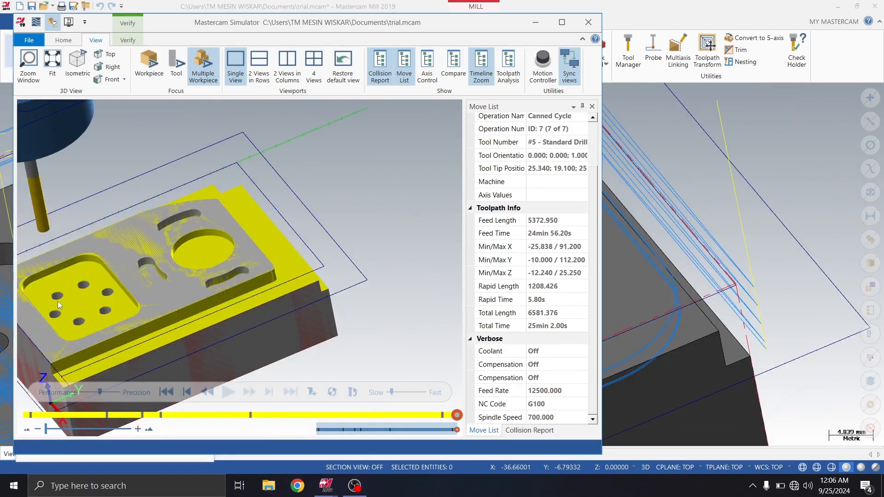
pyautogui.scroll(5, 122, 286)
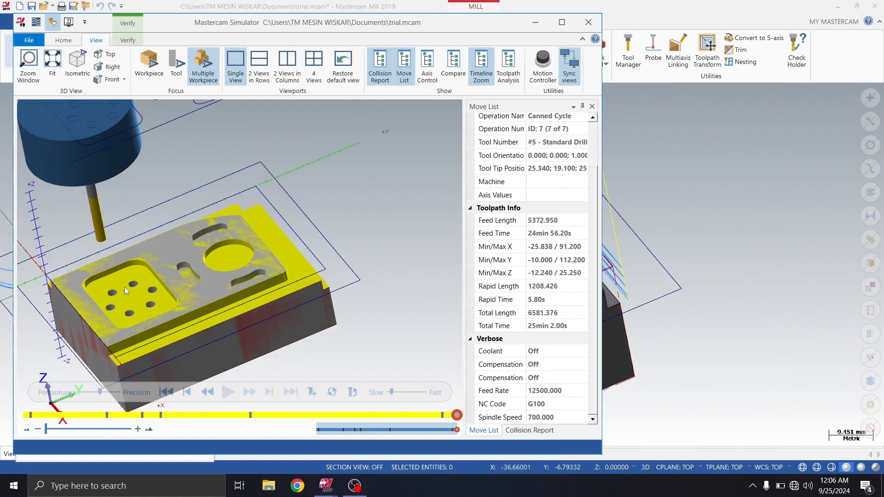
pyautogui.scroll(3, 121, 286)
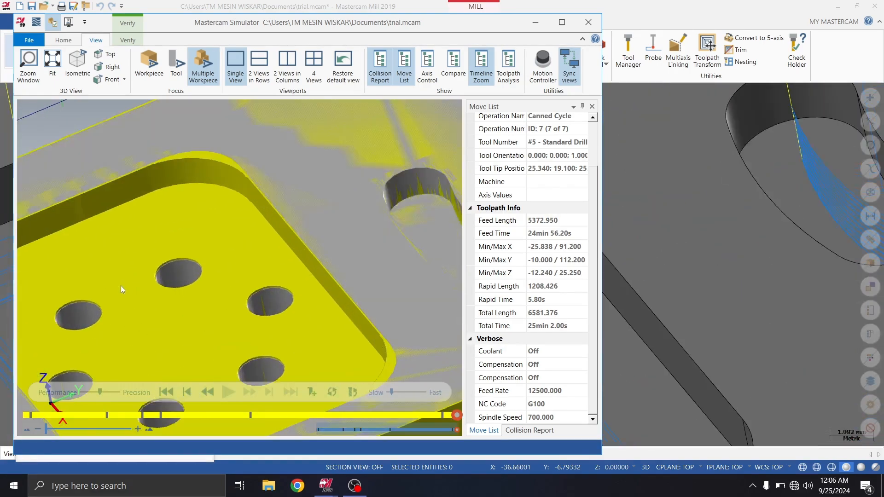
pyautogui.click(581, 24)
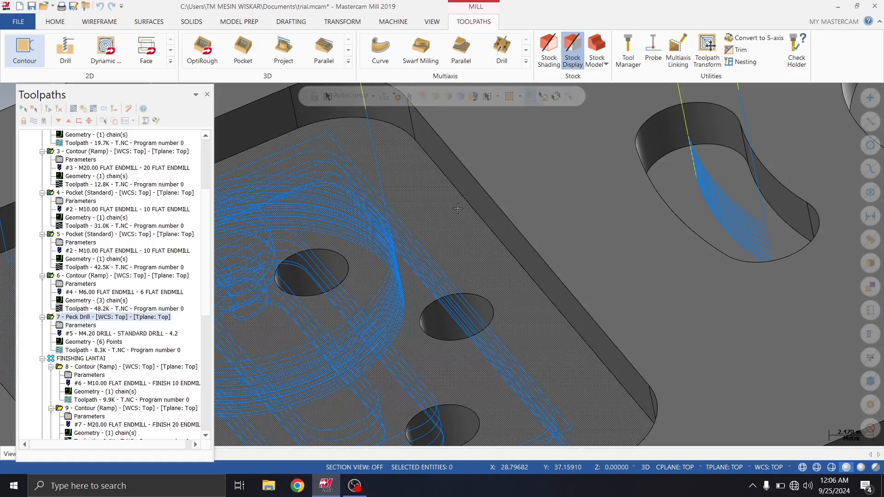
# Step: Select all operations in the machine group and play their complete machining simulation in Verify
pyautogui.moveTo(205, 249); pyautogui.dragTo(205, 368)
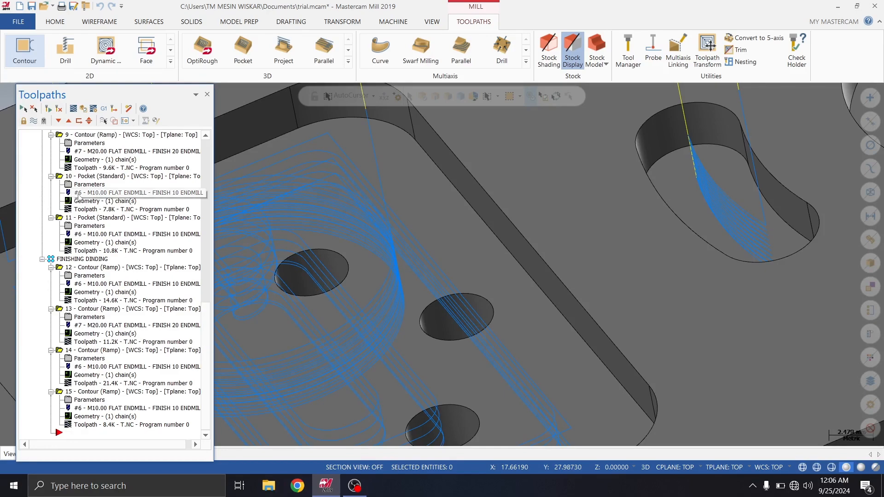
pyautogui.click(23, 109)
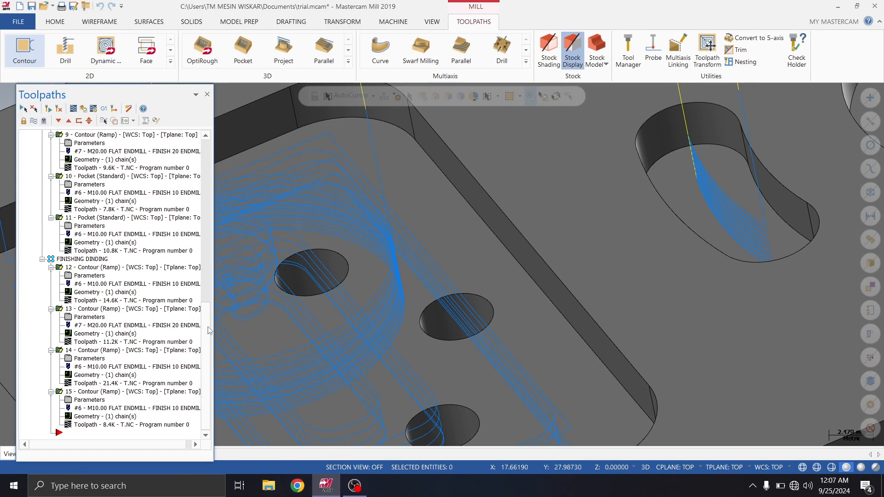
pyautogui.moveTo(208, 330); pyautogui.dragTo(219, 159)
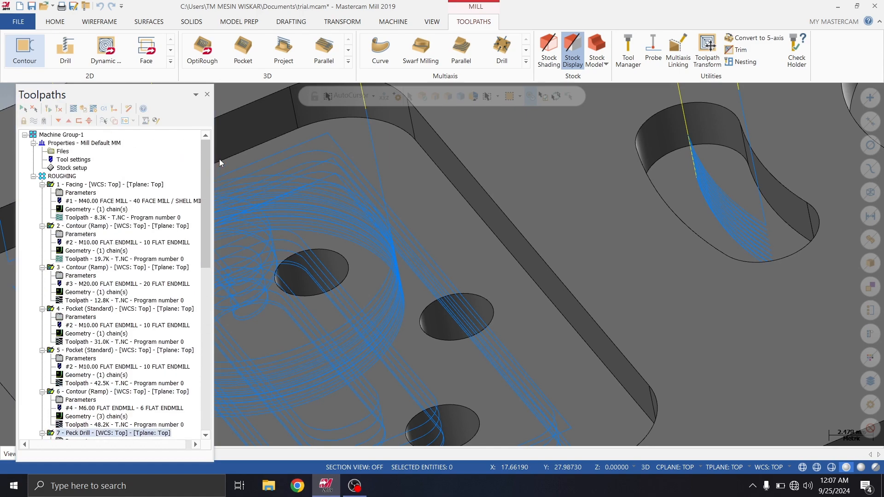
pyautogui.click(83, 109)
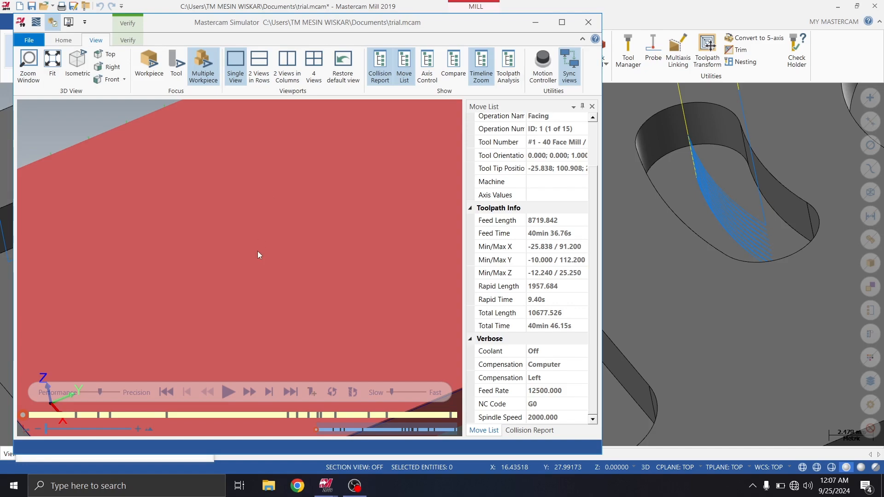
pyautogui.scroll(-6, 261, 267)
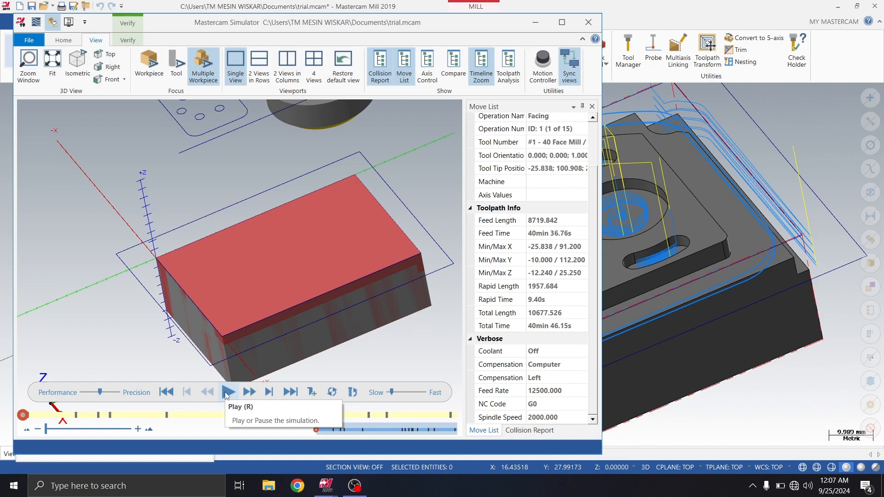
pyautogui.click(227, 392)
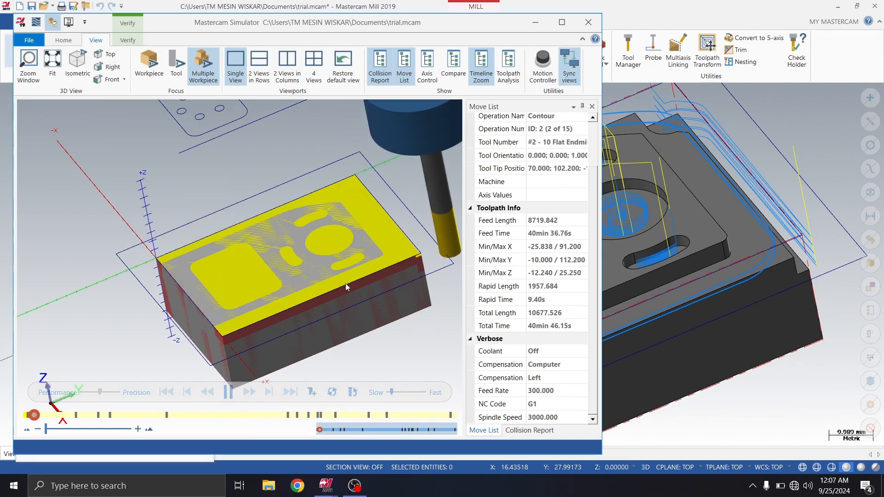
# Step: Pause the simulation during pocket operation 11 and inspect the floor and wall of the rounded rectangular pocket
pyautogui.scroll(1, 384, 277)
pyautogui.scroll(-1, 326, 269)
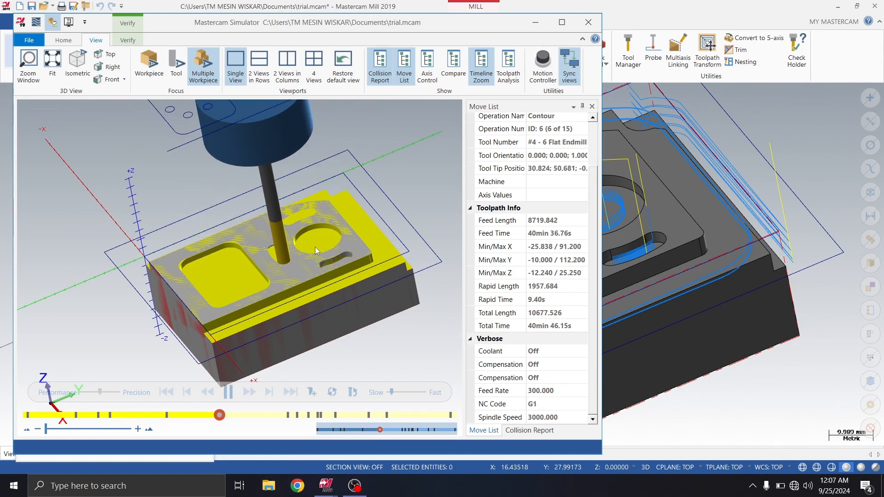
pyautogui.scroll(2, 315, 246)
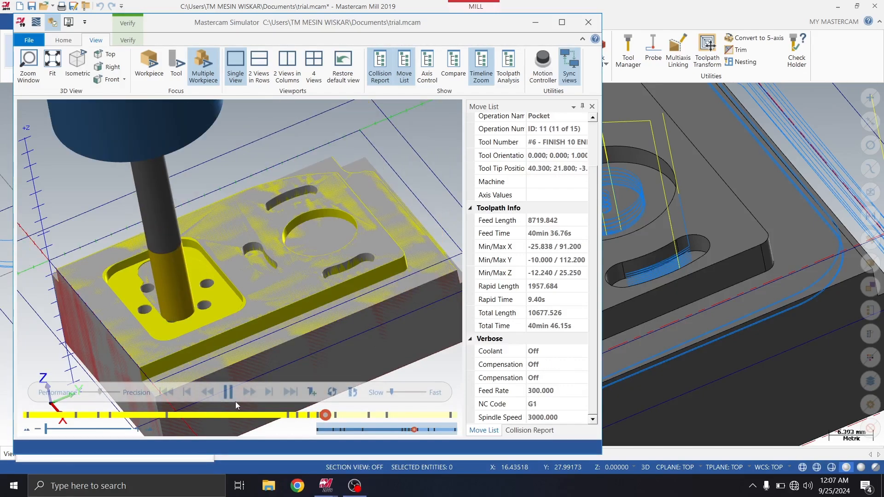
pyautogui.click(229, 392)
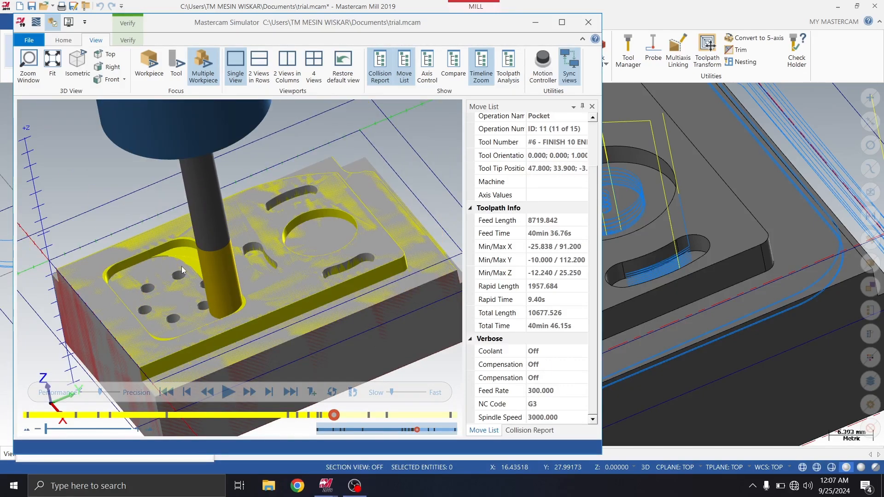
pyautogui.scroll(3, 182, 266)
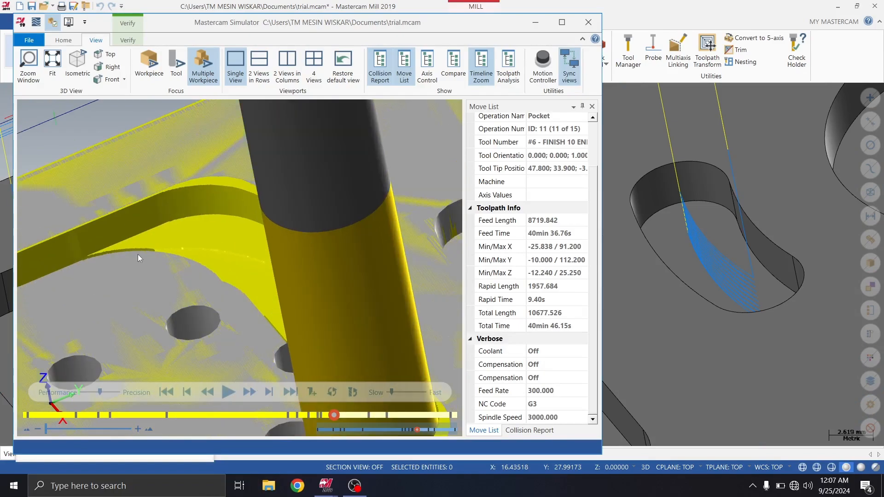
pyautogui.scroll(2, 149, 261)
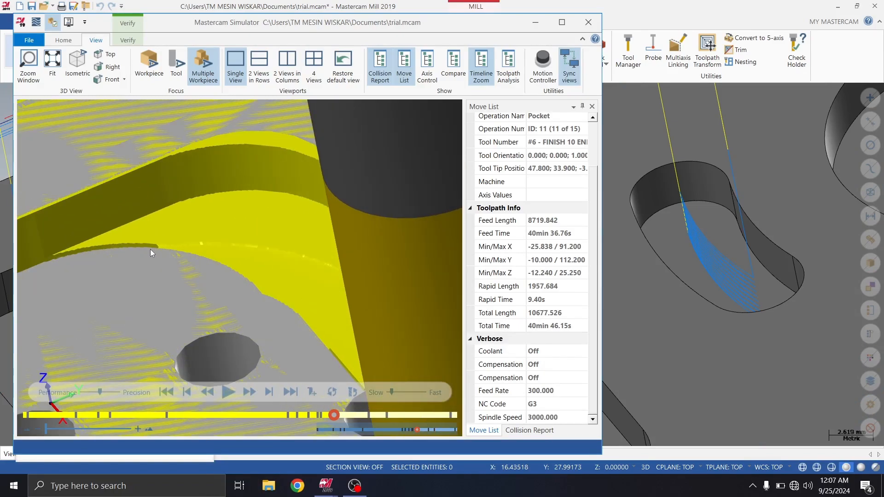
# Step: Inspect the floor edge and wall of the drilled rectangular pocket closely and resume the machining simulation from pocket operation 11
pyautogui.scroll(5, 150, 250)
pyautogui.scroll(-5, 173, 230)
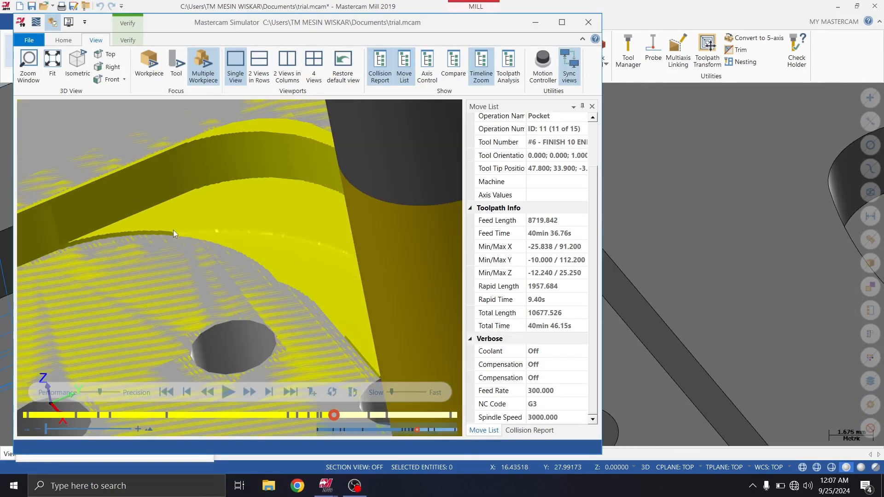
pyautogui.scroll(-5, 170, 233)
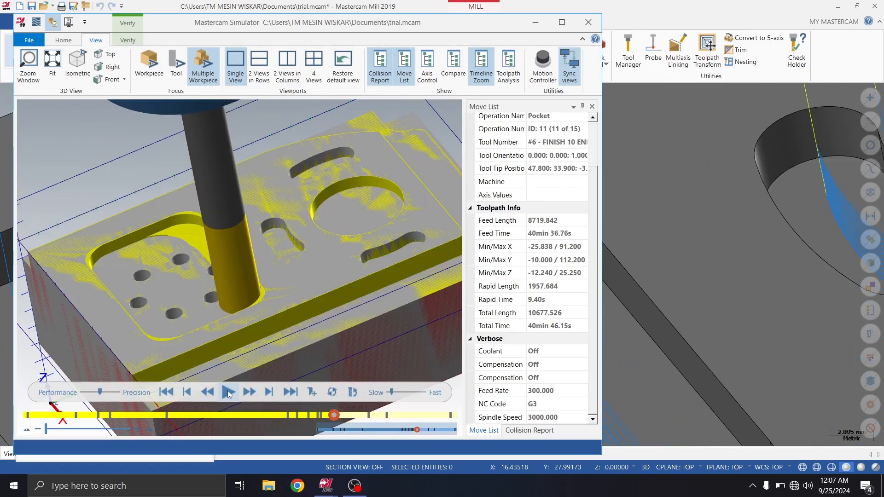
pyautogui.click(227, 391)
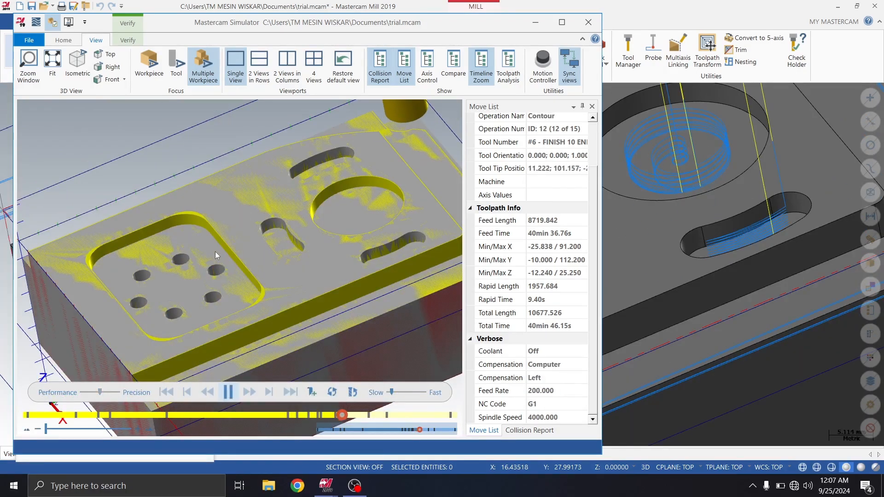
pyautogui.scroll(-4, 247, 184)
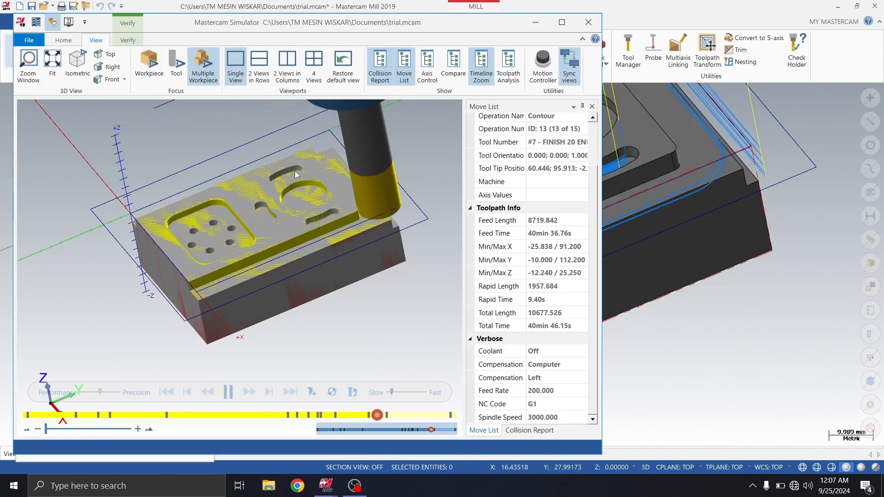
# Step: Pause the simulation during contour operation 14 and inspect the tool inside the round pocket
pyautogui.click(231, 392)
pyautogui.scroll(6, 302, 187)
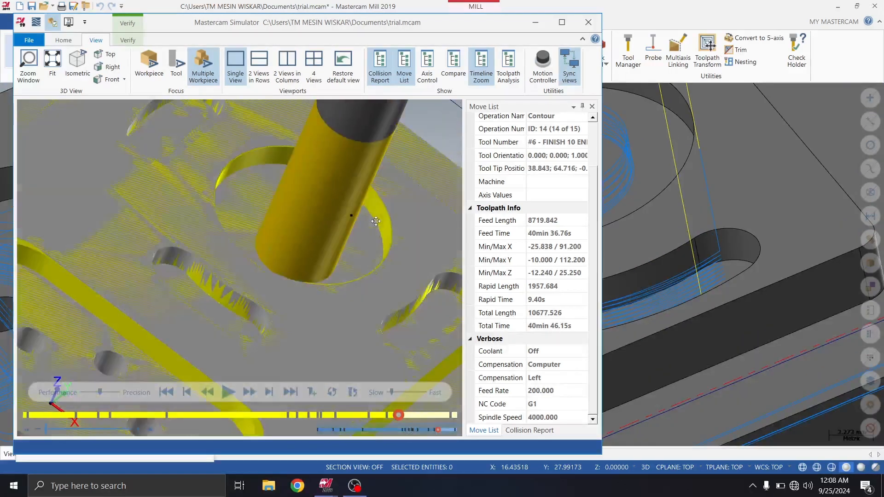
pyautogui.moveTo(375, 221); pyautogui.dragTo(325, 252, button='middle')
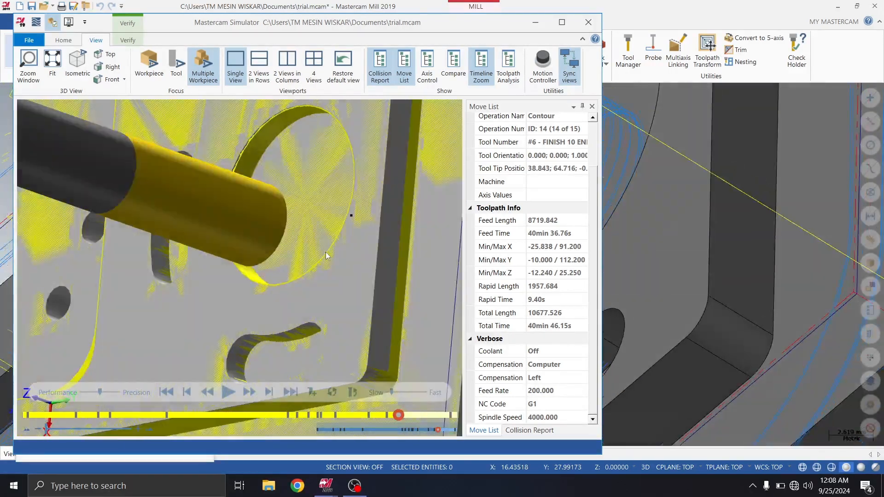
# Step: Advance the simulation further through contour operation 14 and inspect the round pocket's wall close up
pyautogui.click(225, 392)
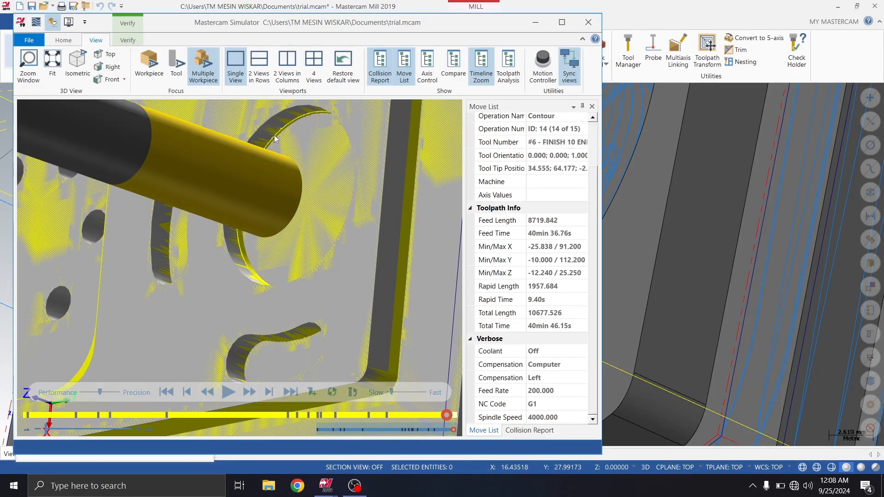
pyautogui.scroll(8, 278, 123)
pyautogui.moveTo(306, 138); pyautogui.dragTo(310, 139, button='middle')
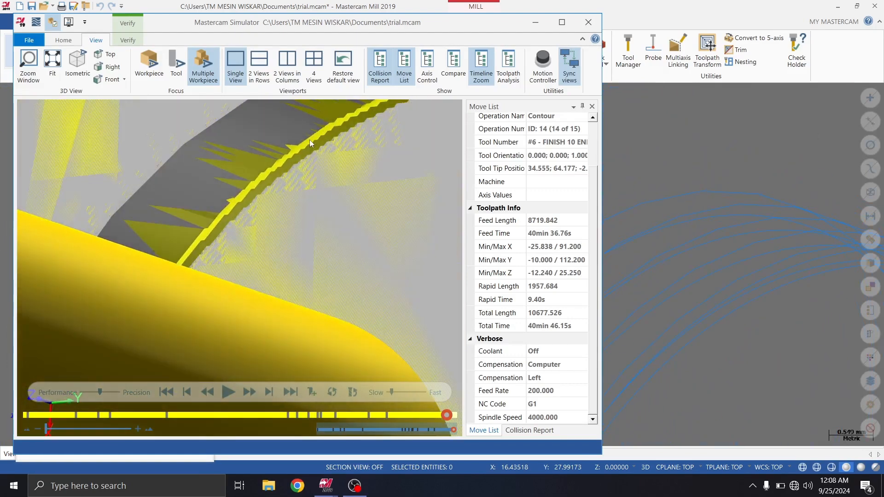
pyautogui.scroll(-7, 311, 148)
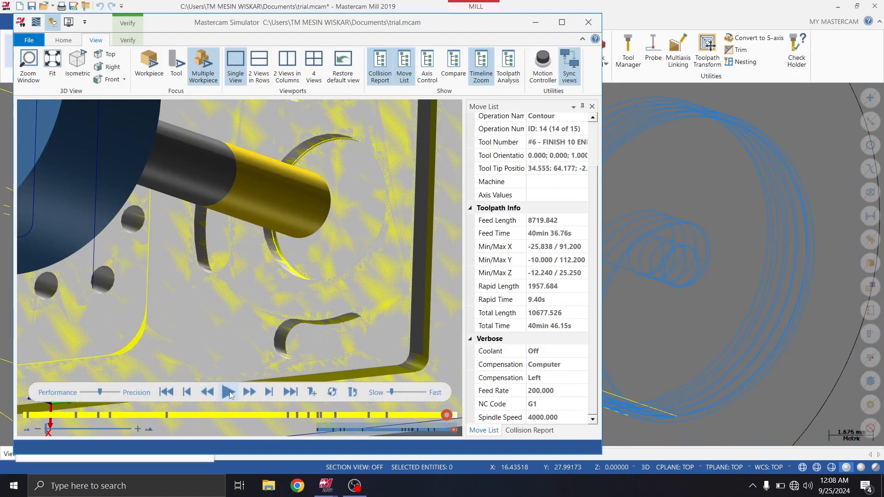
# Step: Resume the simulation and play it through to the end of contour operation 15
pyautogui.click(228, 392)
pyautogui.scroll(-6, 221, 250)
pyautogui.scroll(1, 219, 239)
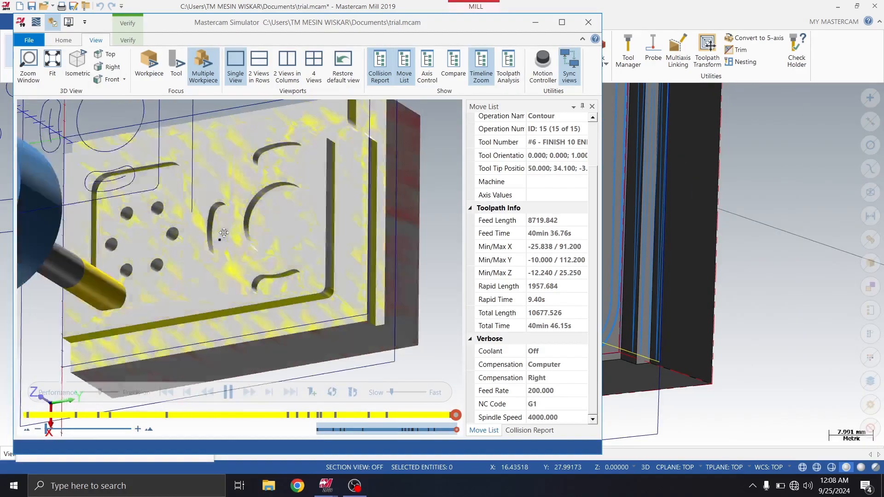
pyautogui.moveTo(220, 239); pyautogui.dragTo(222, 227, button='middle')
pyautogui.scroll(-5, 237, 237)
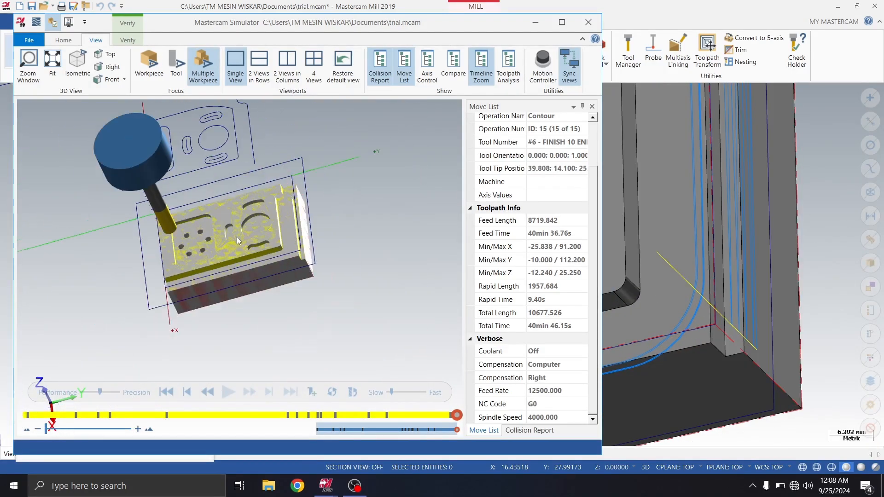
# Step: Examine the fully machined part's pockets, slots, holes and step walls, and close the simulator
pyautogui.scroll(5, 175, 257)
pyautogui.scroll(1, 232, 243)
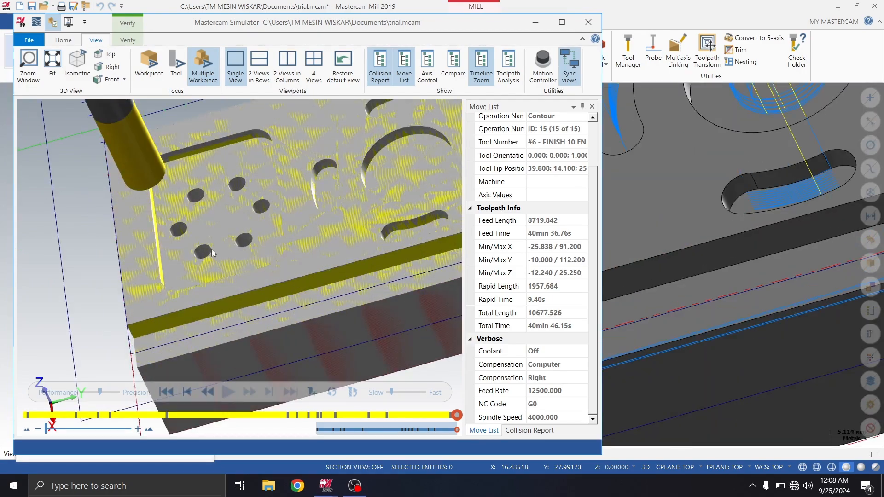
pyautogui.scroll(-3, 212, 249)
pyautogui.scroll(3, 325, 166)
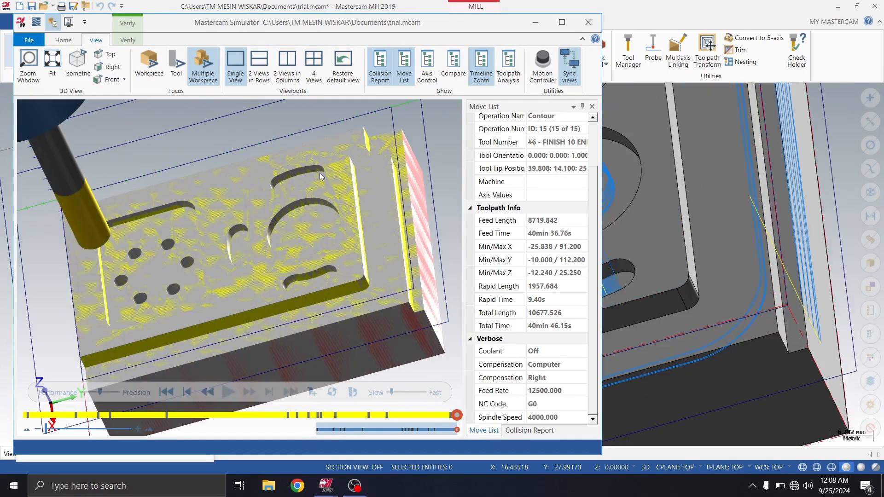
pyautogui.moveTo(298, 189)
pyautogui.mouseDown(button='middle')
pyautogui.moveTo(341, 222)
pyautogui.moveTo(303, 184)
pyautogui.mouseUp(button='middle')
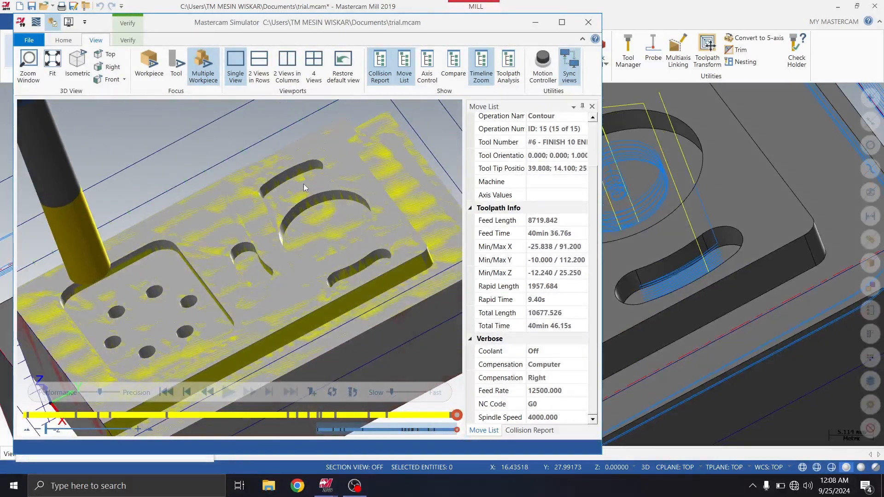
pyautogui.click(587, 23)
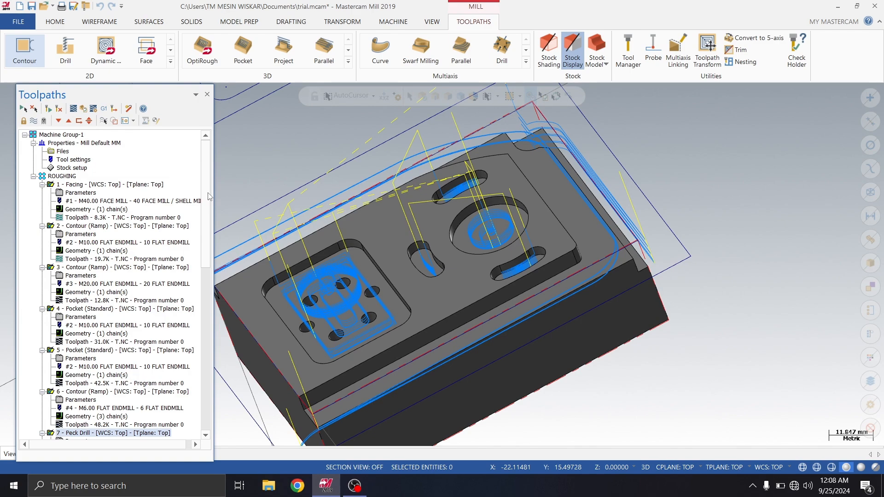
# Step: Examine the part and its toolpaths from the Top (WCS) view, focusing on the origin corner
pyautogui.moveTo(210, 197); pyautogui.dragTo(226, 186)
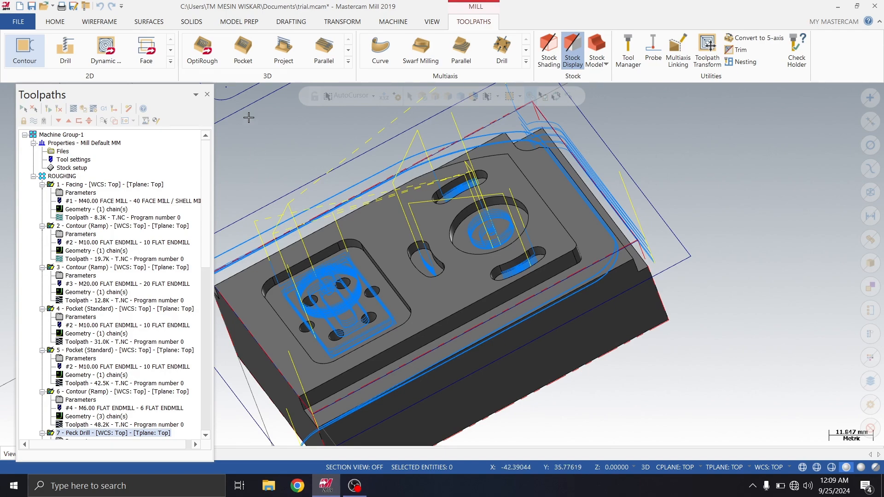
pyautogui.scroll(-5, 311, 243)
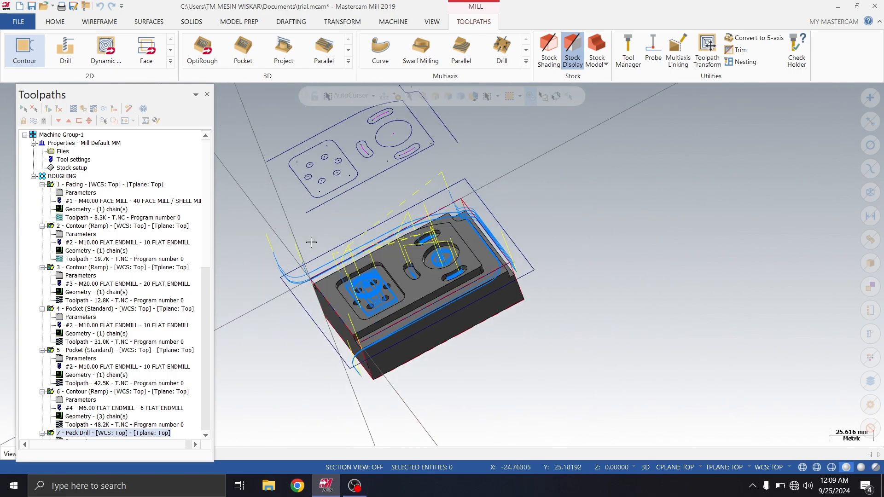
pyautogui.scroll(6, 322, 262)
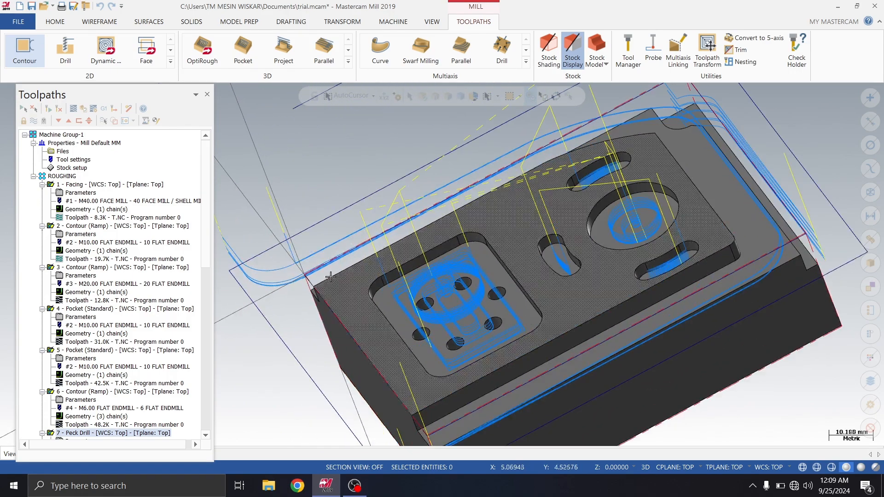
pyautogui.moveTo(332, 266); pyautogui.dragTo(383, 218, button='middle')
pyautogui.rightClick(344, 172)
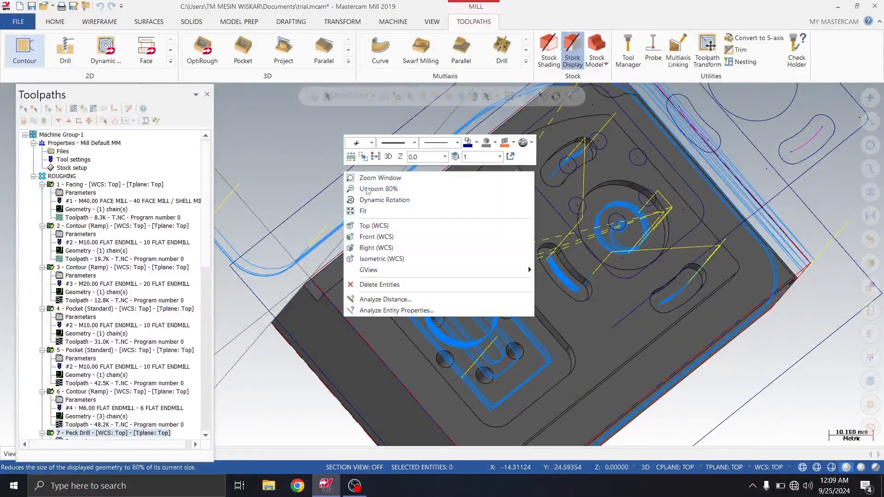
pyautogui.click(404, 226)
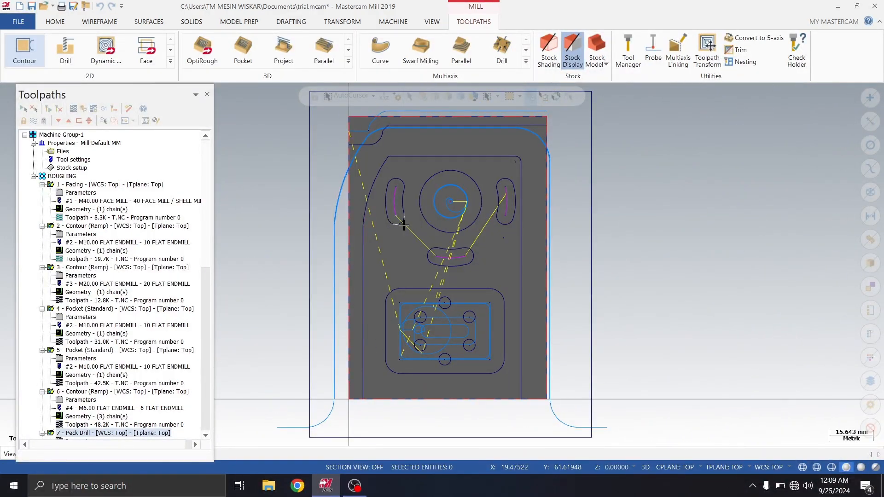
pyautogui.scroll(-2, 384, 239)
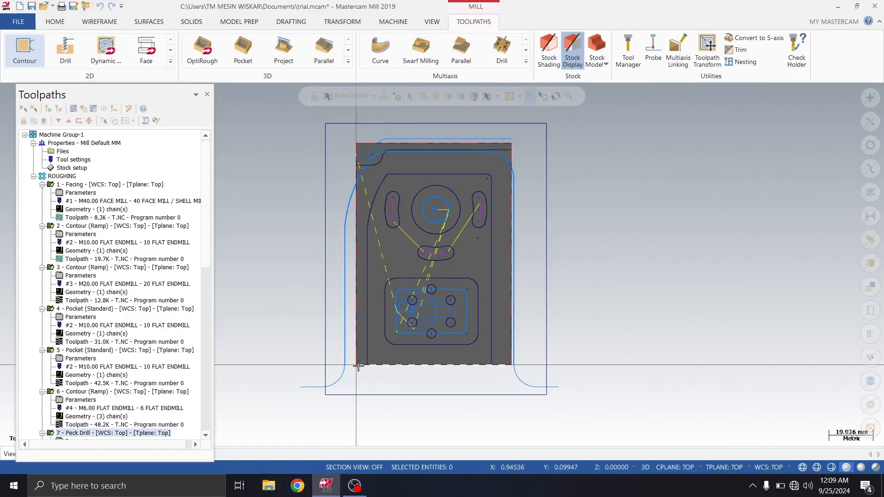
pyautogui.scroll(4, 356, 371)
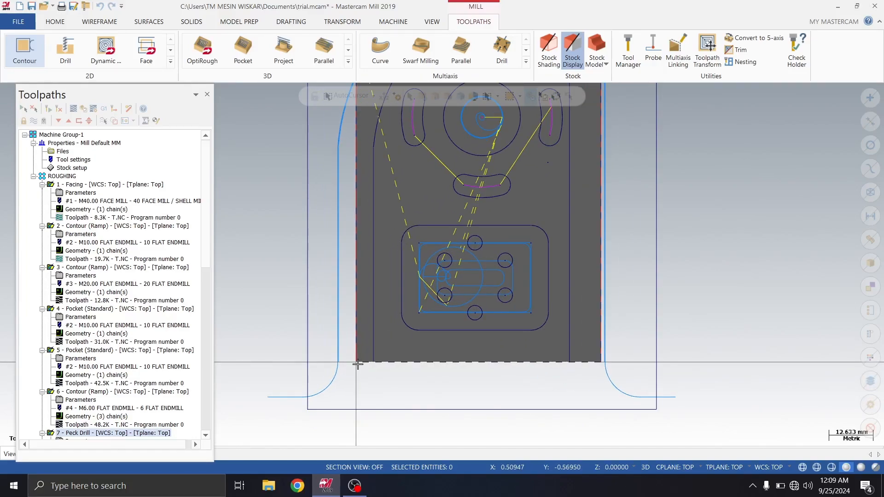
pyautogui.scroll(-3, 357, 364)
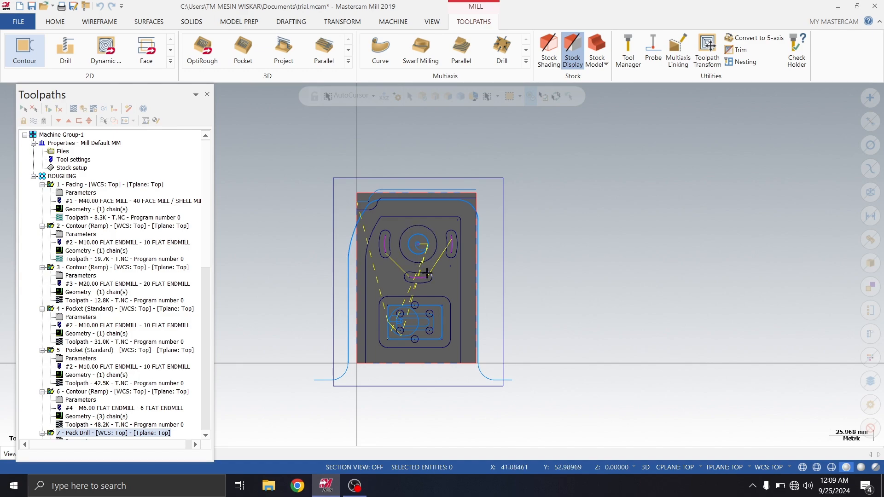
# Step: Examine the corner notch, round pocket and slots with their toolpaths, and restore the Isometric (WCS) view
pyautogui.scroll(1, 427, 273)
pyautogui.scroll(1, 428, 273)
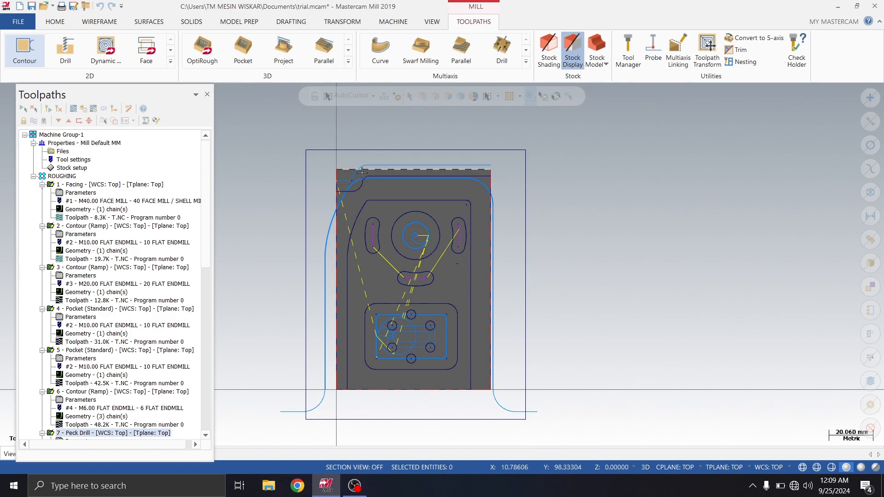
pyautogui.scroll(1, 426, 251)
pyautogui.scroll(1, 426, 250)
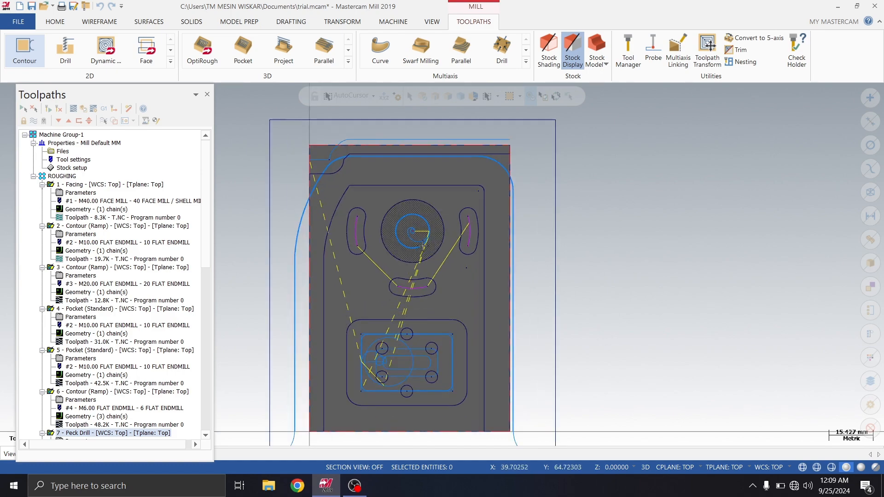
pyautogui.moveTo(422, 245); pyautogui.dragTo(416, 198, button='middle')
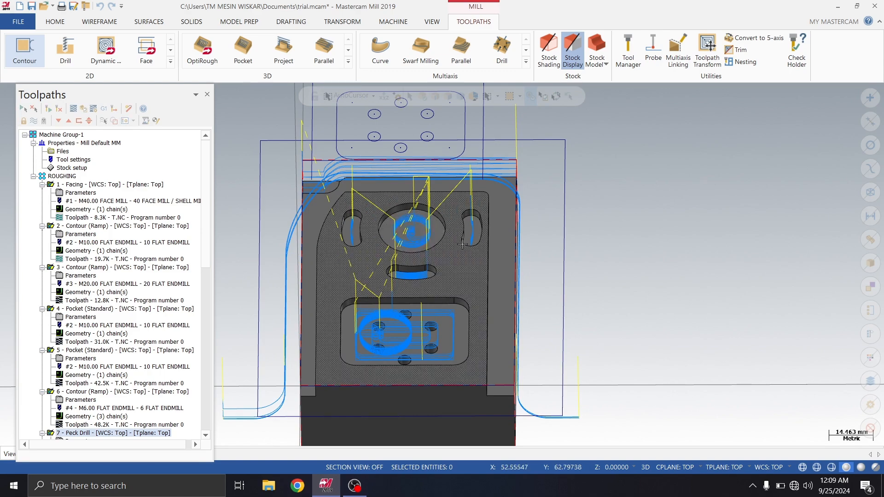
pyautogui.rightClick(645, 203)
pyautogui.click(679, 290)
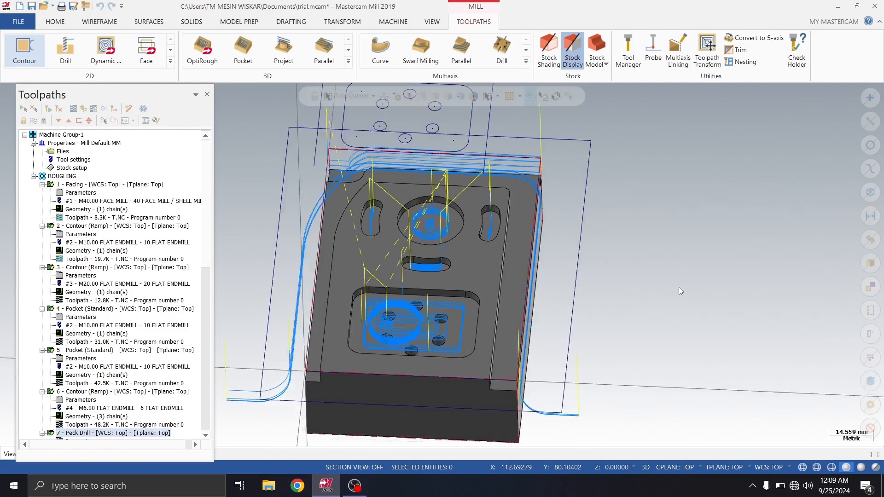
pyautogui.scroll(-3, 391, 309)
pyautogui.scroll(4, 641, 236)
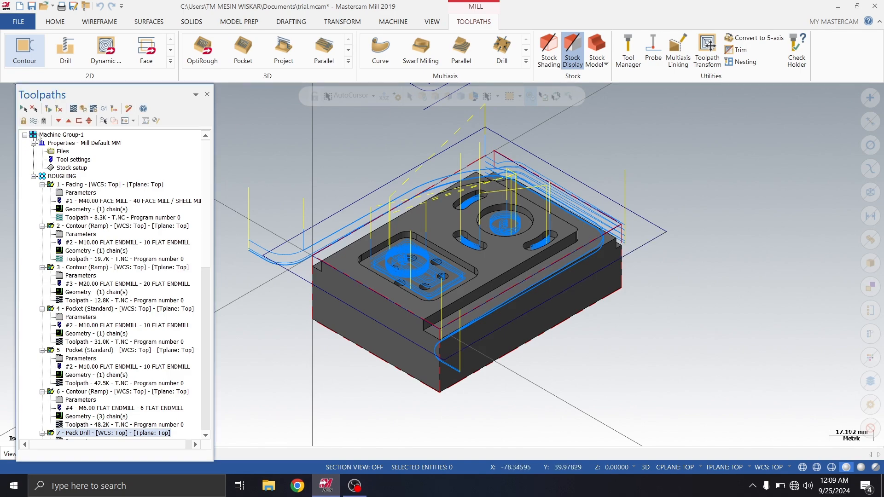
# Step: Hide the toolpath display of all operations in the machine group
pyautogui.click(33, 122)
pyautogui.click(34, 121)
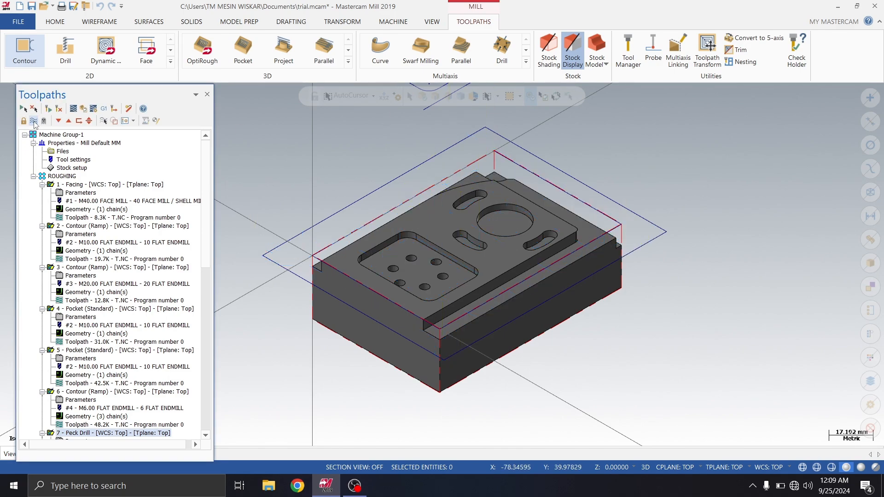
pyautogui.scroll(2, 428, 260)
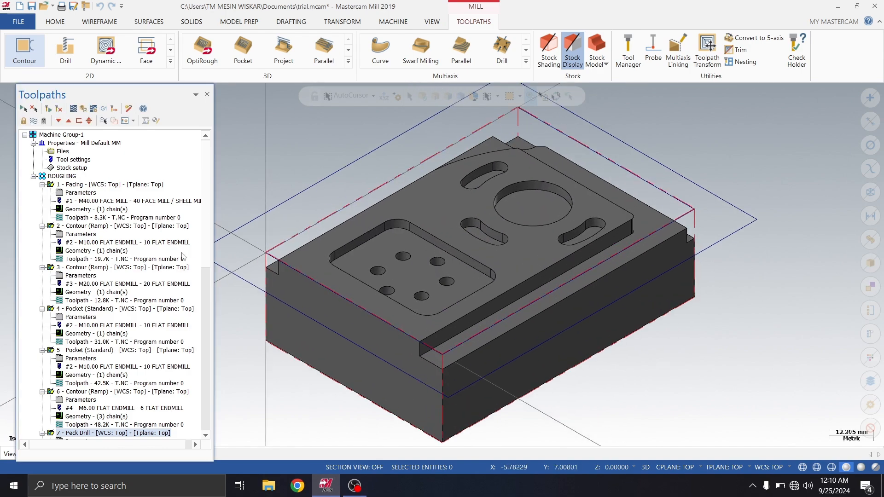
# Step: Display only the toolpath of Facing operation 1, examine it over the part, and hide it again
pyautogui.click(112, 185)
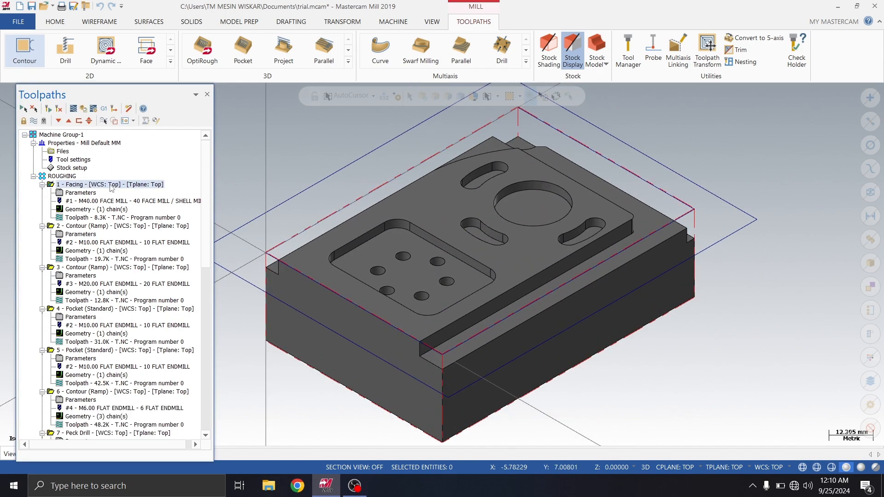
pyautogui.click(34, 121)
pyautogui.scroll(-2, 562, 280)
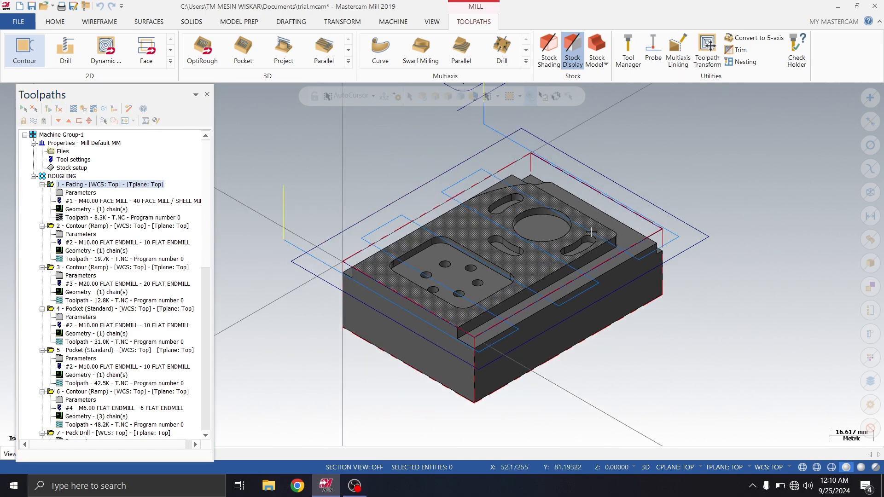
pyautogui.scroll(-1, 335, 252)
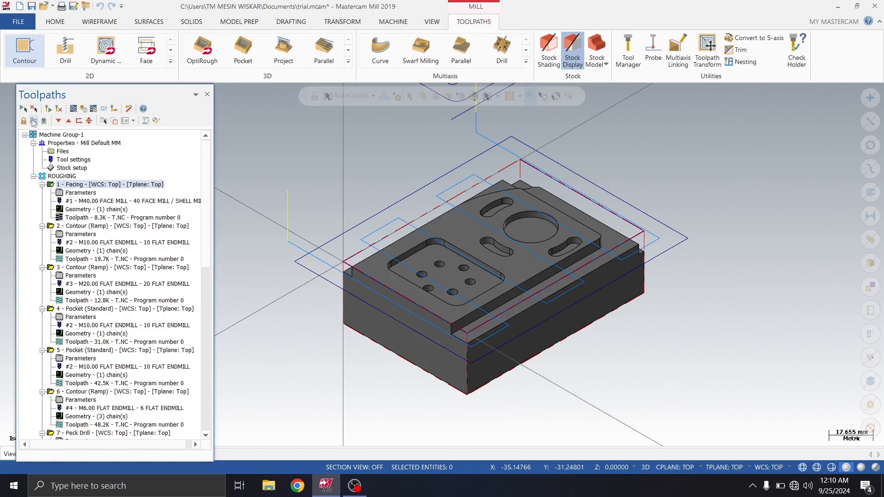
pyautogui.click(34, 121)
# Step: Display only the toolpath of Contour (Ramp) operation 2 and examine its passes along the rear step
pyautogui.click(102, 226)
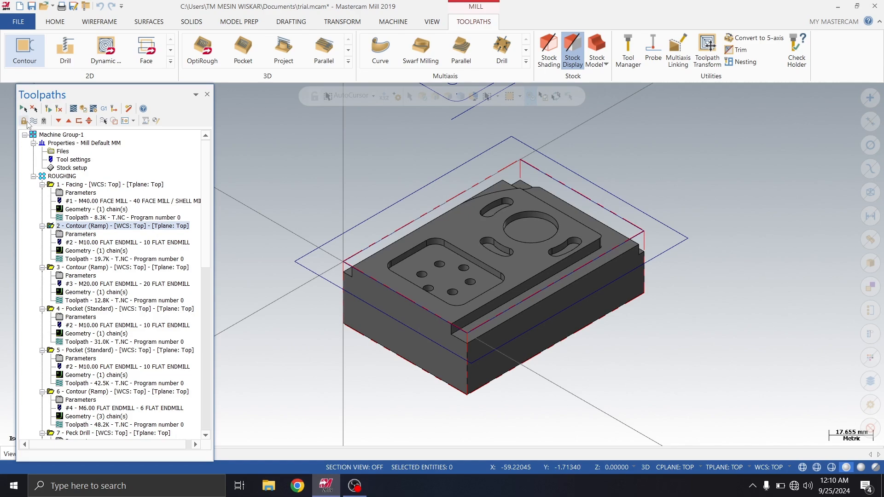
pyautogui.click(36, 121)
pyautogui.scroll(3, 500, 156)
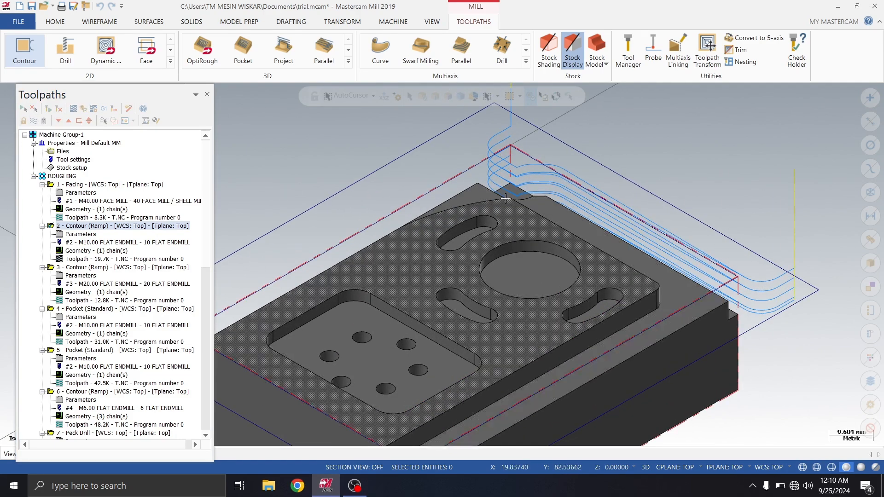
# Step: Finish examining the Contour (Ramp) operation 2 toolpath over the whole part and hide it
pyautogui.scroll(-1, 508, 178)
pyautogui.scroll(-3, 508, 177)
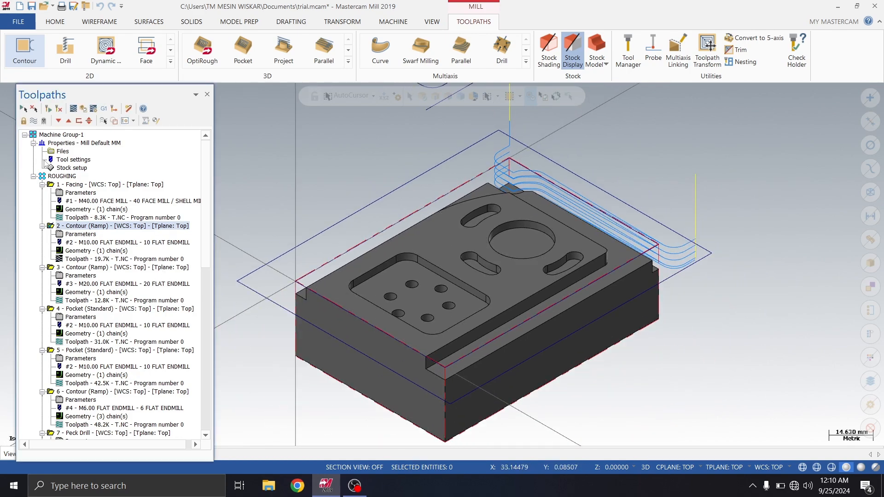
pyautogui.click(34, 121)
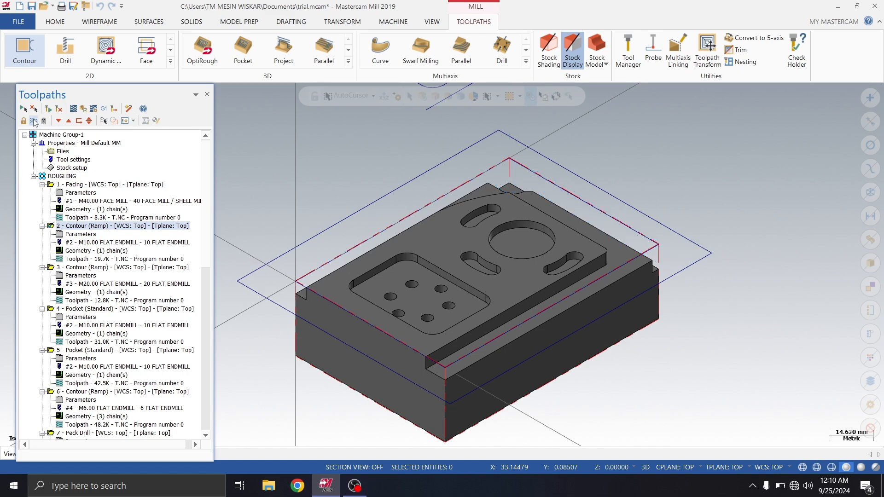
# Step: Display only the toolpath of Contour (Ramp) operation 3, examine it around the part from several angles, restore the isometric view and hide it
pyautogui.click(83, 268)
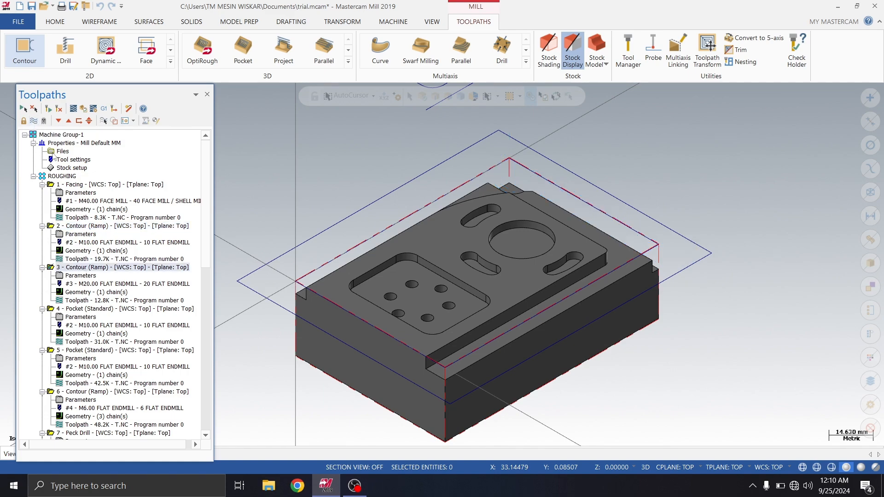
pyautogui.click(34, 122)
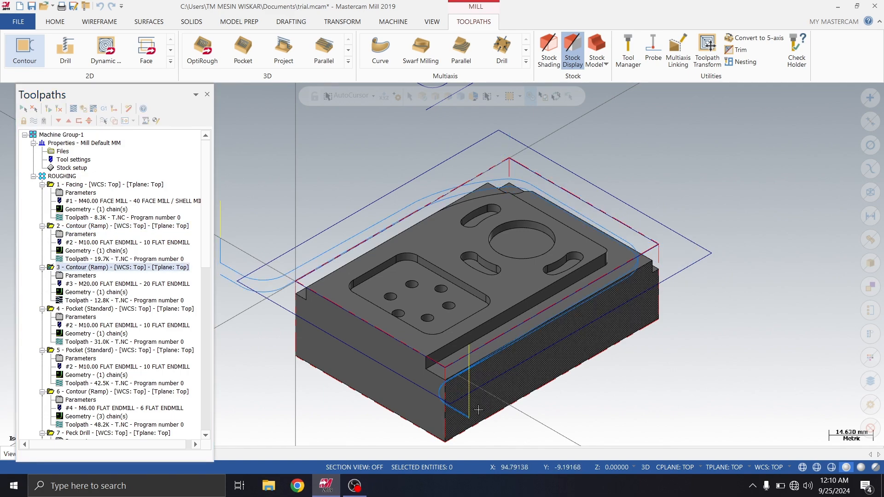
pyautogui.scroll(2, 462, 372)
pyautogui.scroll(-4, 365, 317)
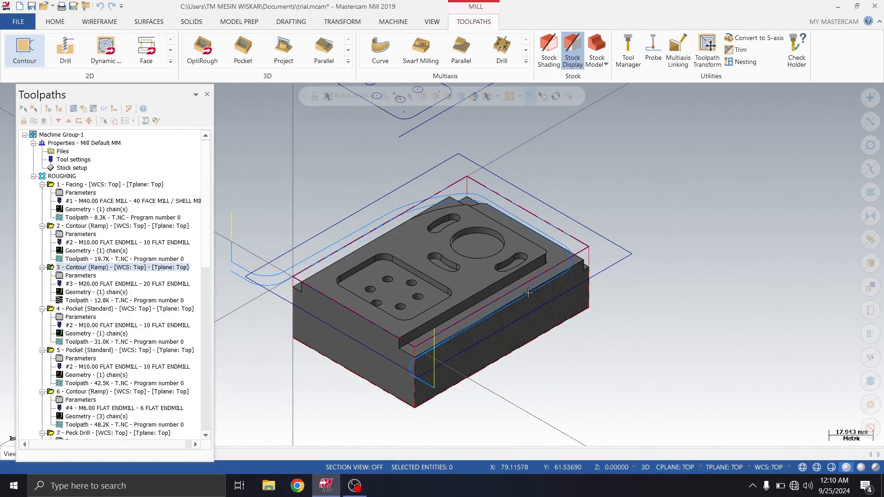
pyautogui.moveTo(536, 294)
pyautogui.mouseDown(button='middle')
pyautogui.moveTo(495, 271)
pyautogui.moveTo(635, 240)
pyautogui.moveTo(524, 272)
pyautogui.moveTo(773, 226)
pyautogui.moveTo(476, 248)
pyautogui.moveTo(644, 294)
pyautogui.moveTo(503, 276)
pyautogui.moveTo(395, 203)
pyautogui.mouseUp(button='middle')
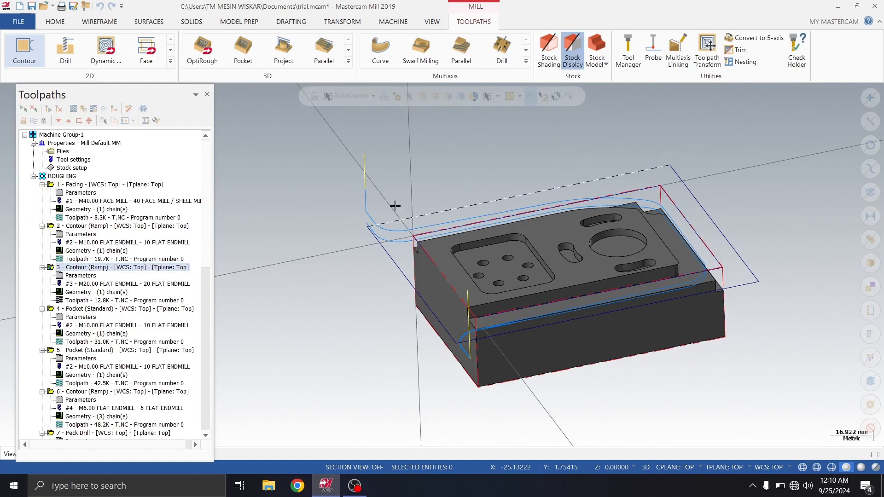
pyautogui.rightClick(409, 179)
pyautogui.click(469, 266)
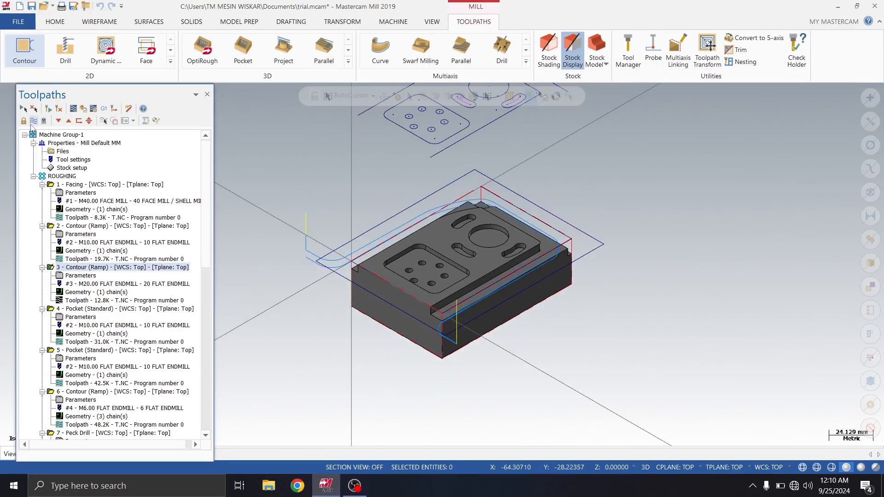
pyautogui.click(33, 122)
# Step: Display only the toolpath of Pocket (Standard) operation 4, examine its passes inside the round pocket, and hide it again
pyautogui.click(128, 308)
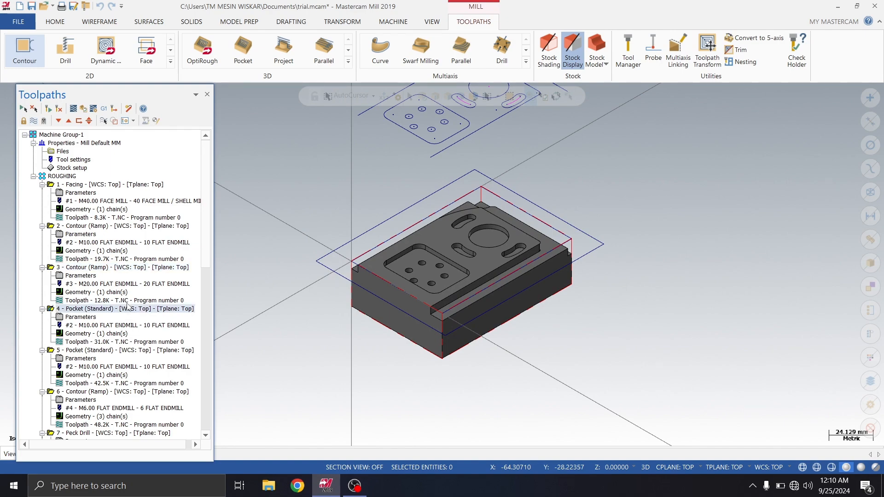
pyautogui.scroll(2, 306, 247)
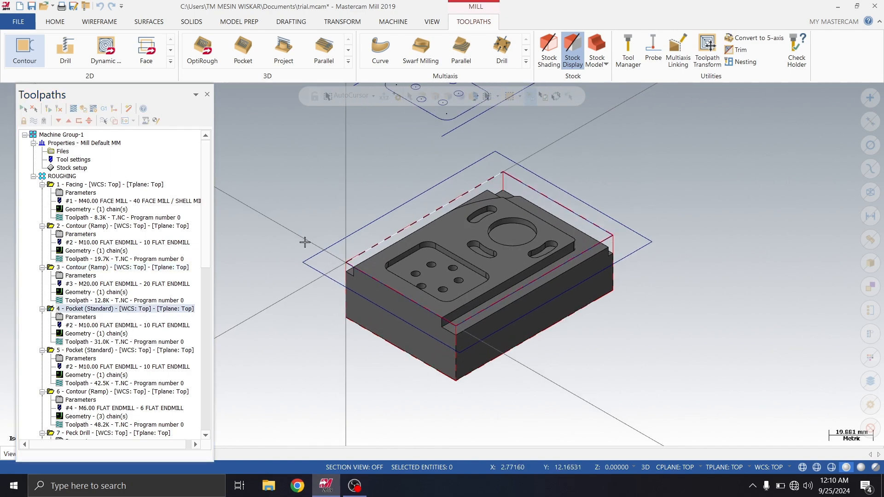
pyautogui.click(33, 121)
pyautogui.scroll(6, 523, 228)
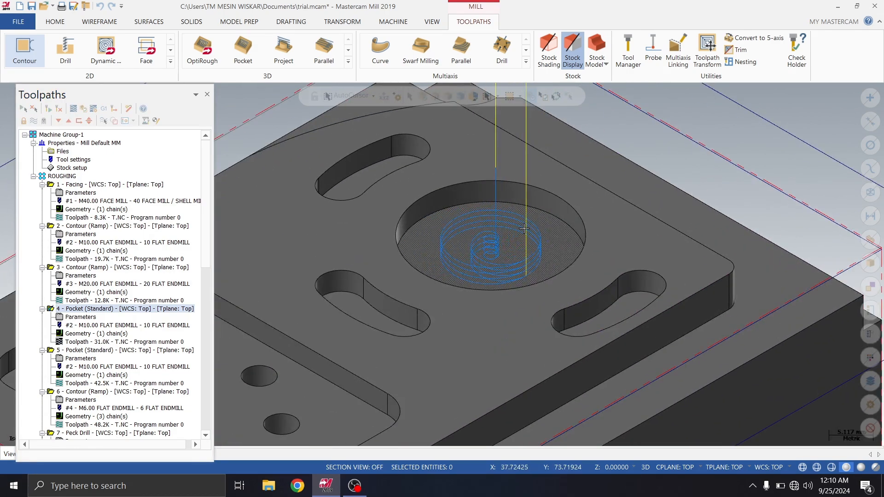
pyautogui.scroll(1, 515, 218)
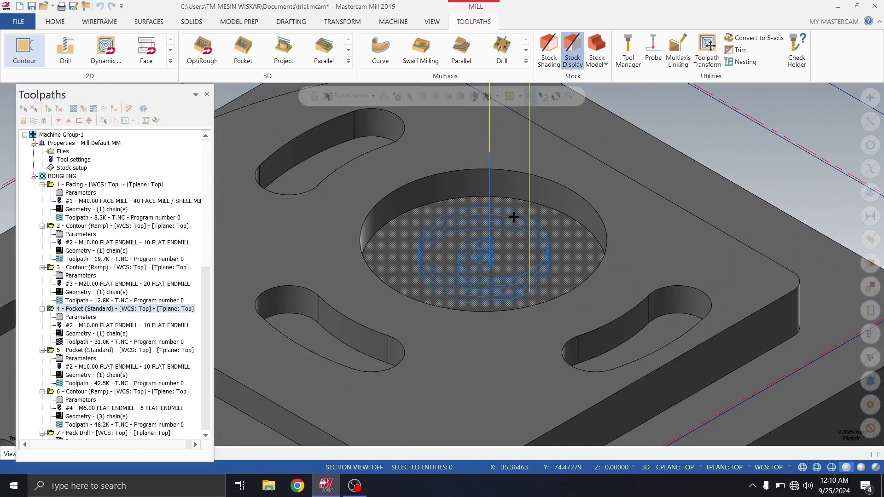
pyautogui.scroll(-1, 506, 235)
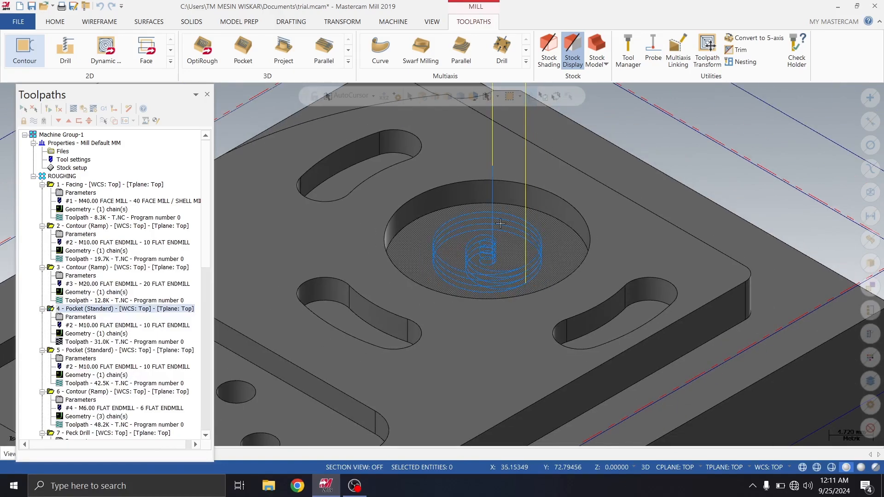
pyautogui.scroll(-3, 502, 221)
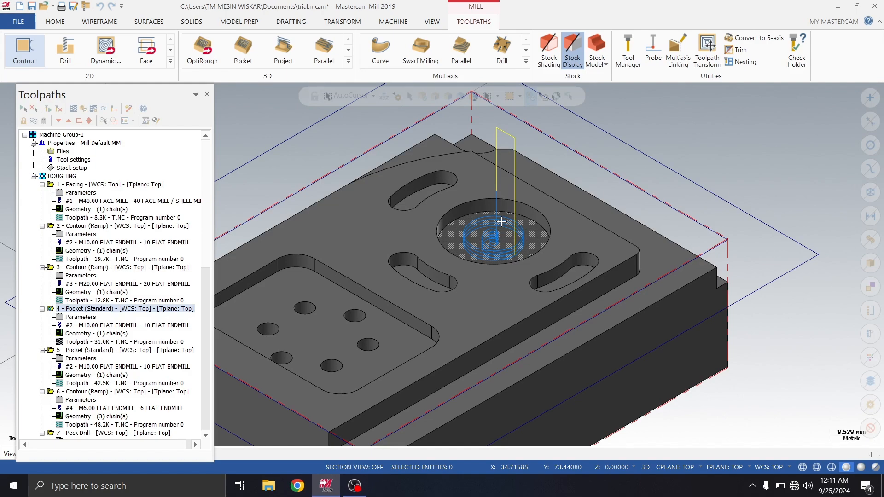
pyautogui.scroll(-3, 502, 221)
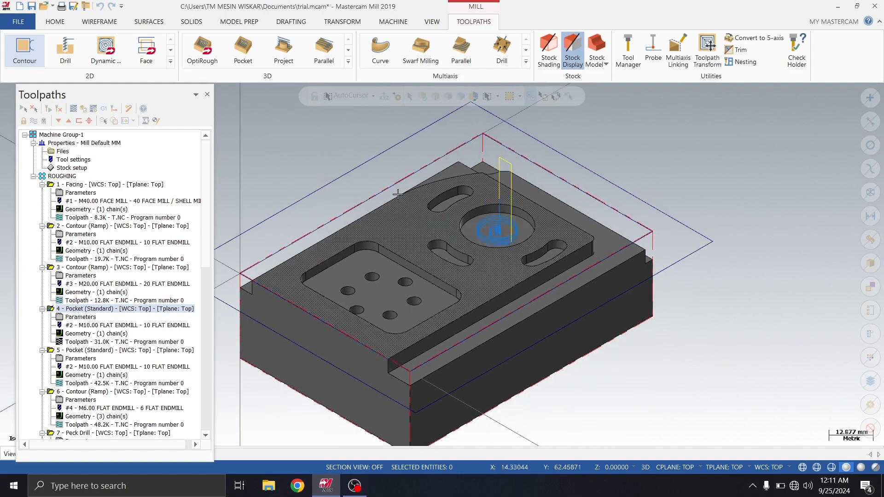
pyautogui.scroll(-2, 397, 194)
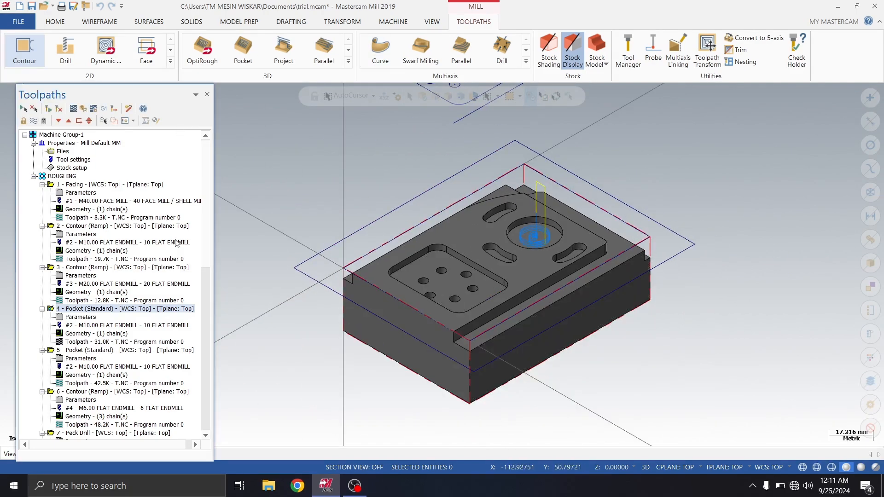
pyautogui.click(34, 121)
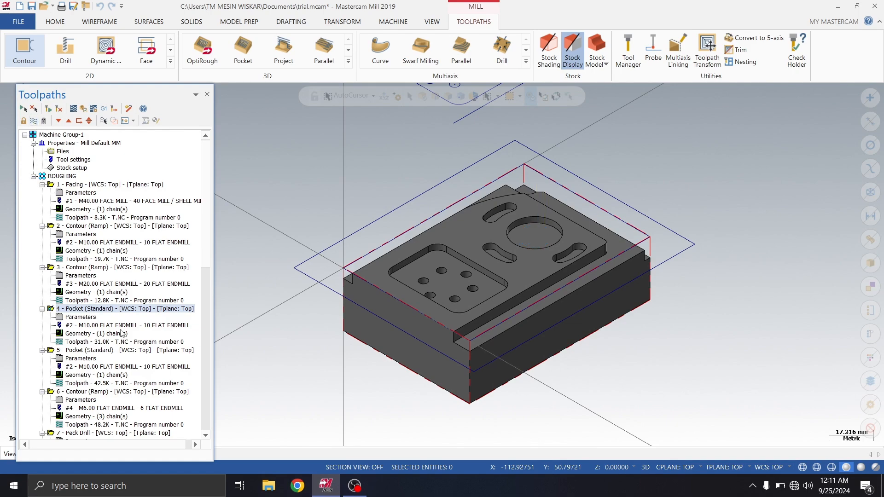
# Step: Display only the toolpath of Pocket (Standard) operation 5, examine its passes inside the rectangular pocket, and hide it again
pyautogui.scroll(-4, 208, 263)
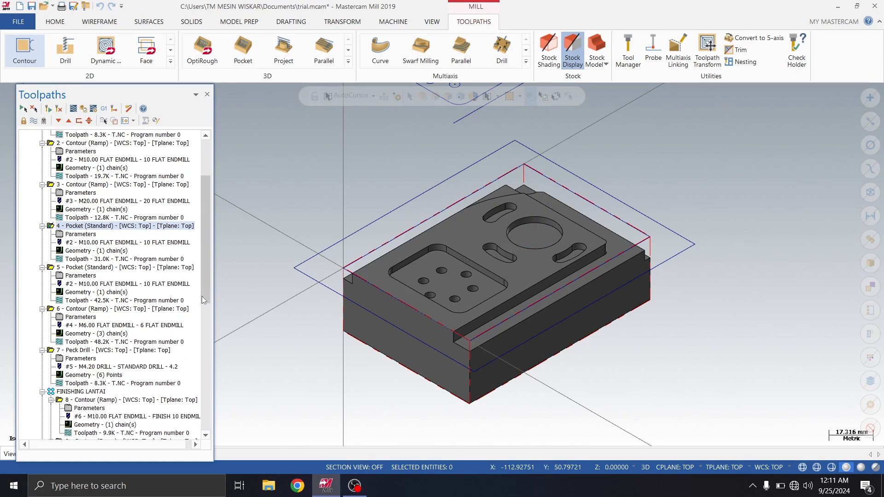
pyautogui.click(120, 251)
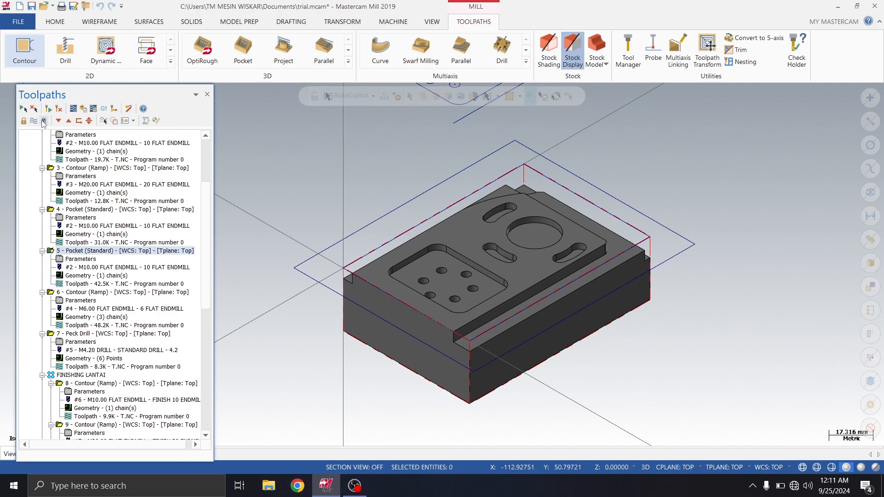
pyautogui.click(33, 121)
pyautogui.scroll(6, 394, 276)
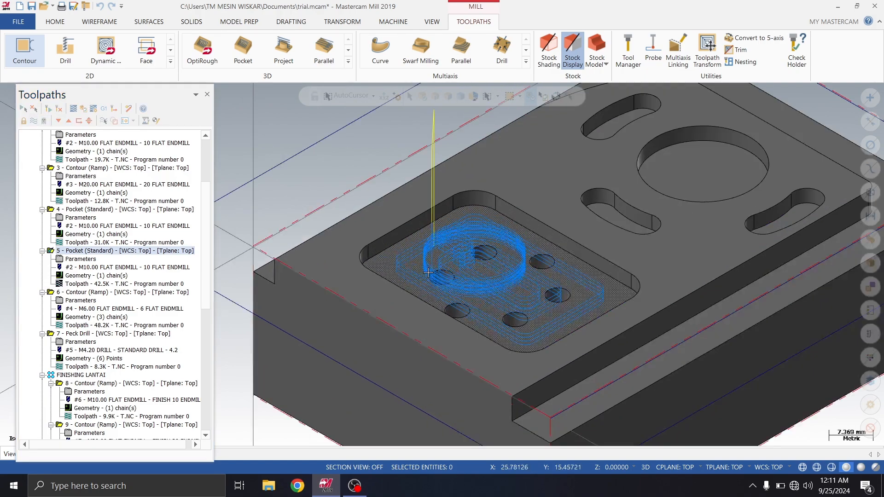
pyautogui.scroll(3, 398, 269)
pyautogui.scroll(1, 388, 247)
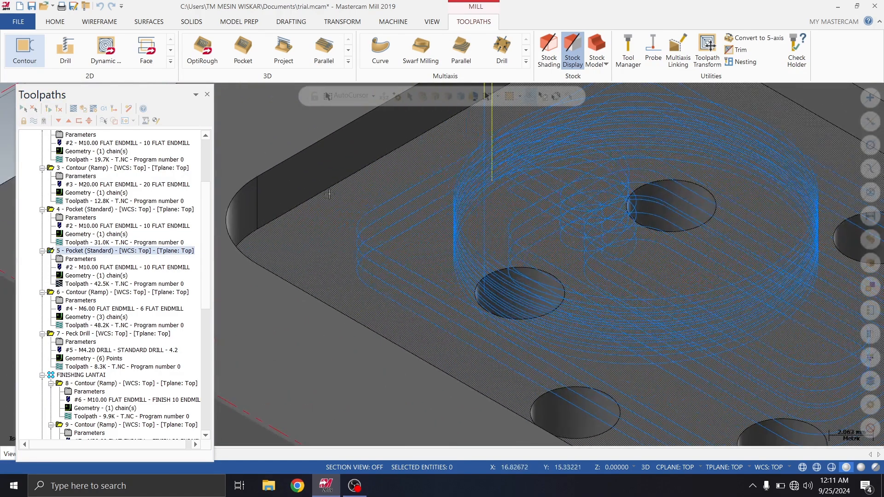
pyautogui.scroll(-2, 408, 227)
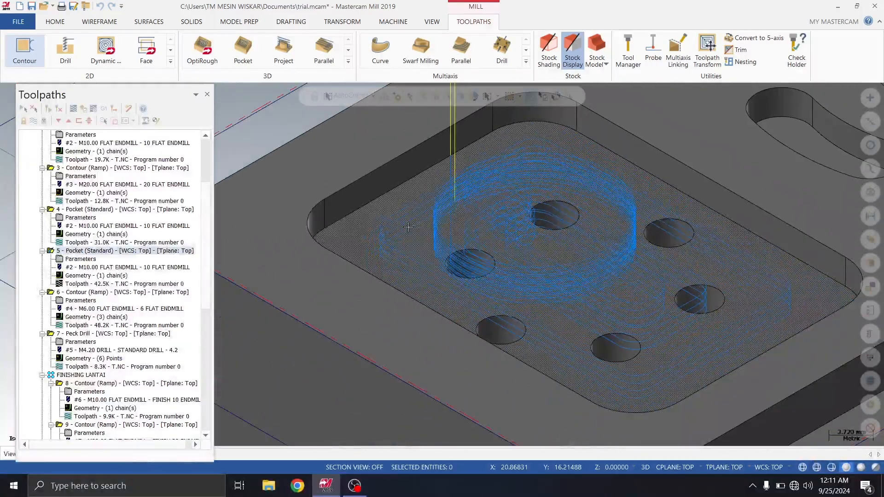
pyautogui.click(33, 122)
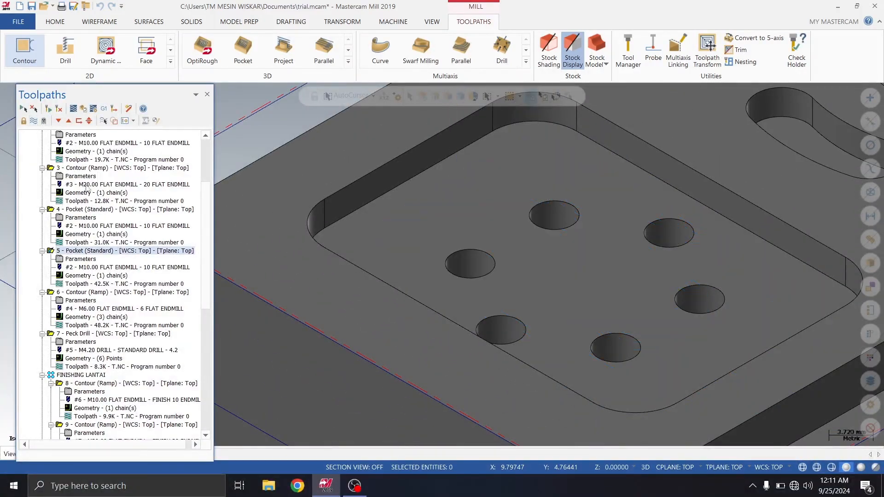
# Step: Display only the toolpath of Contour (Ramp) operation 6 and examine its ramp passes in the three curved slots
pyautogui.click(145, 293)
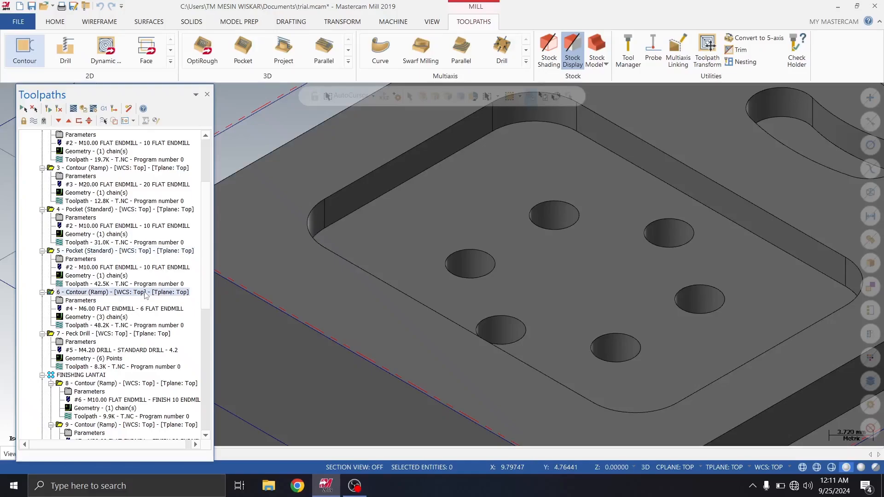
pyautogui.click(33, 121)
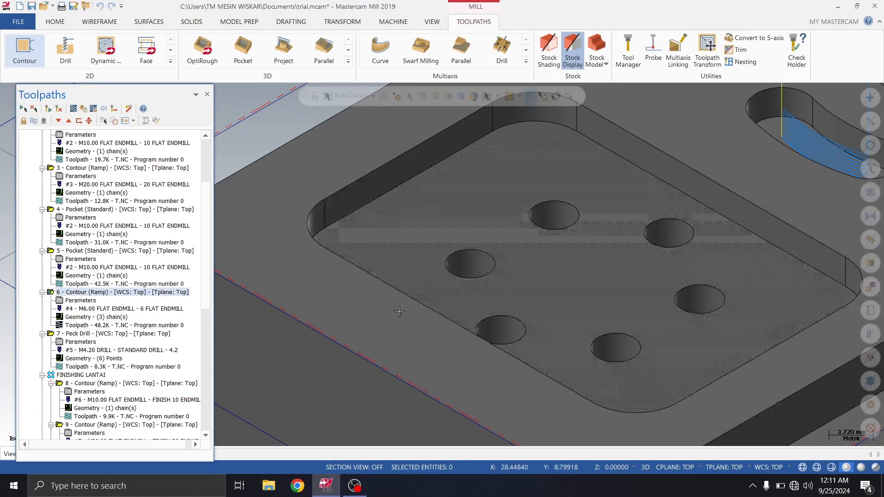
pyautogui.scroll(-5, 402, 311)
pyautogui.scroll(9, 530, 212)
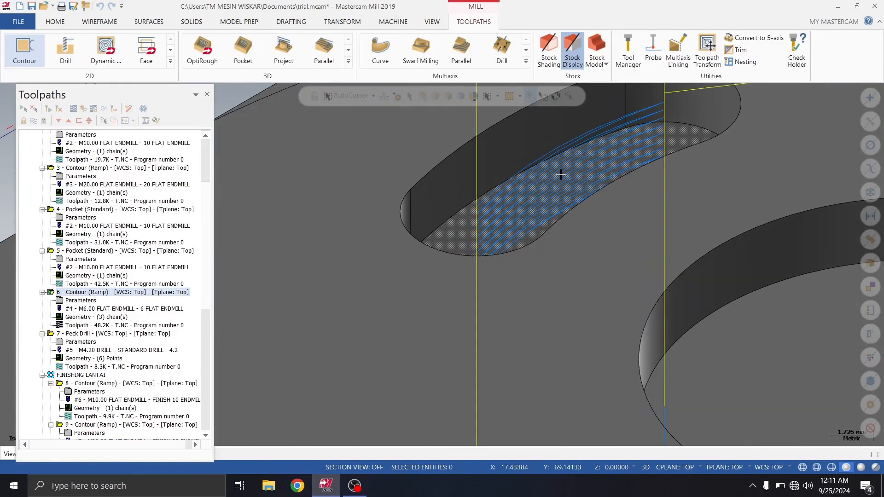
pyautogui.scroll(-6, 561, 175)
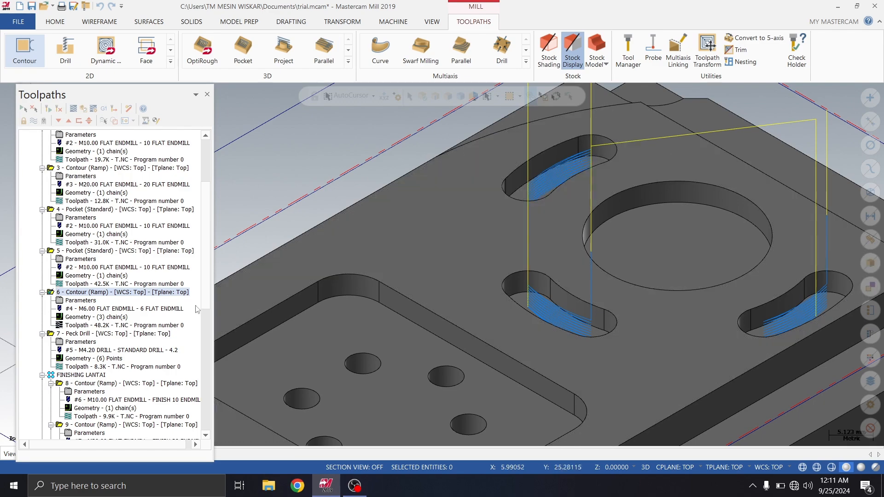
# Step: Display the toolpath of Peck Drill operation 7 alongside operation 6, examine it over the six holes, and look through the finishing operations
pyautogui.scroll(-2, 205, 300)
pyautogui.scroll(-4, 205, 308)
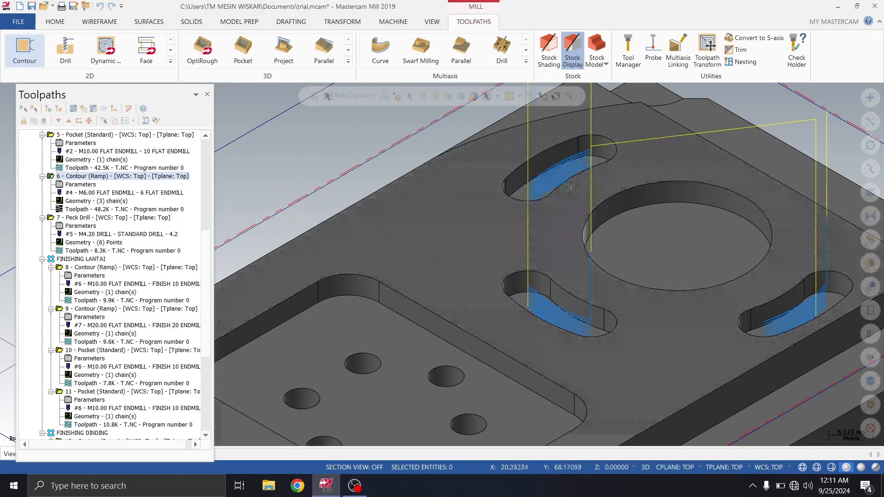
pyautogui.click(112, 218)
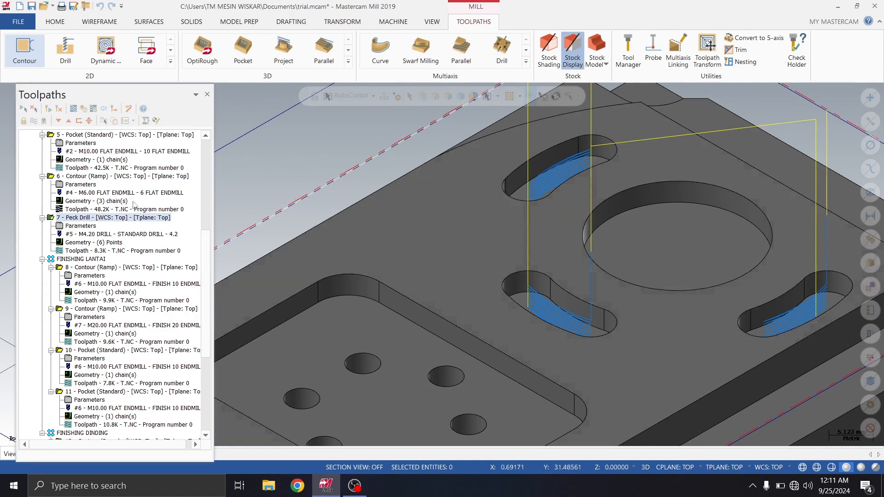
pyautogui.click(34, 120)
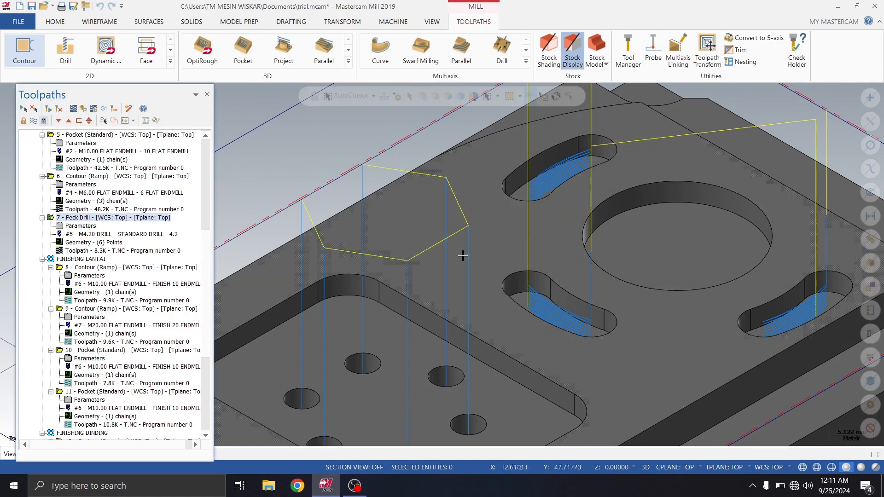
pyautogui.scroll(-2, 426, 311)
pyautogui.moveTo(426, 312); pyautogui.dragTo(589, 255, button='middle')
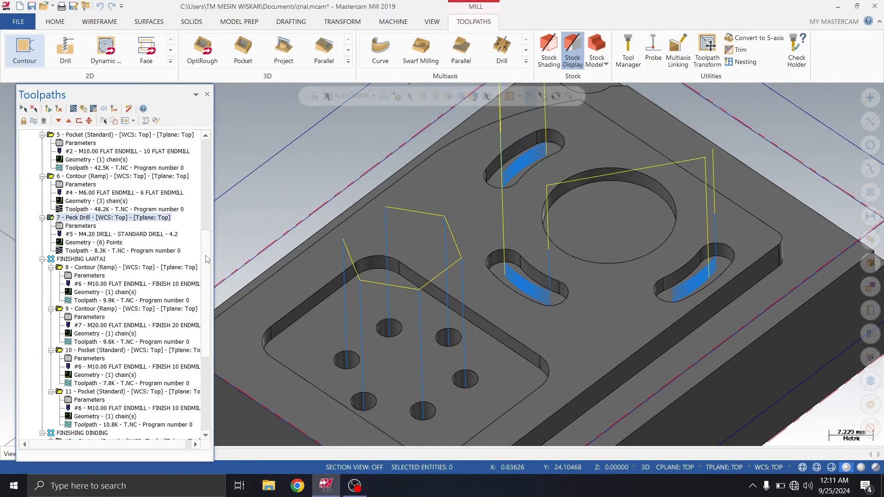
pyautogui.moveTo(206, 258); pyautogui.dragTo(211, 313)
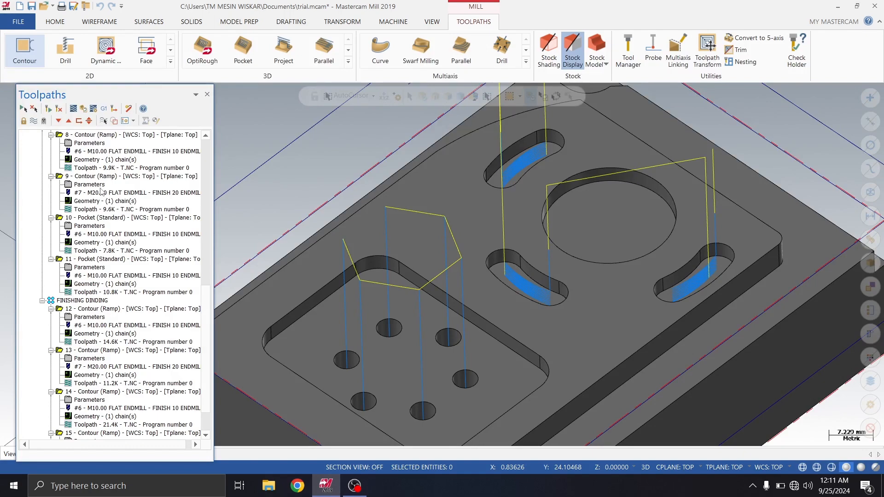
pyautogui.moveTo(210, 306); pyautogui.dragTo(206, 272)
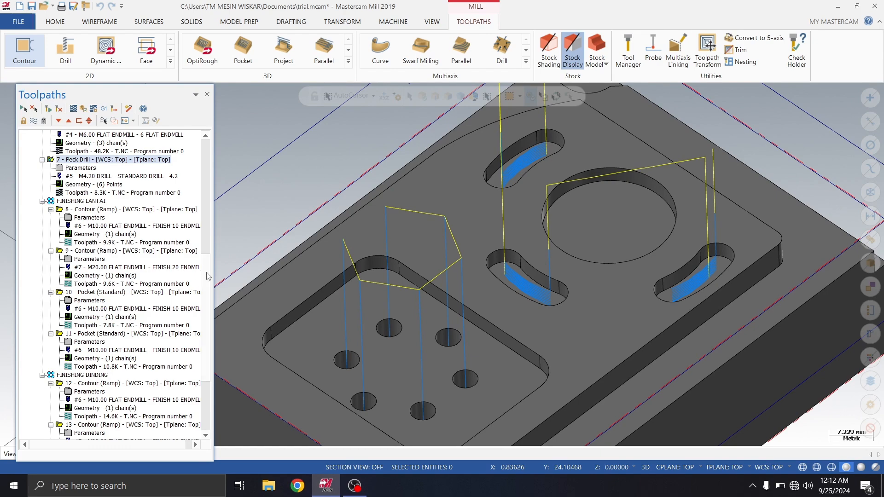